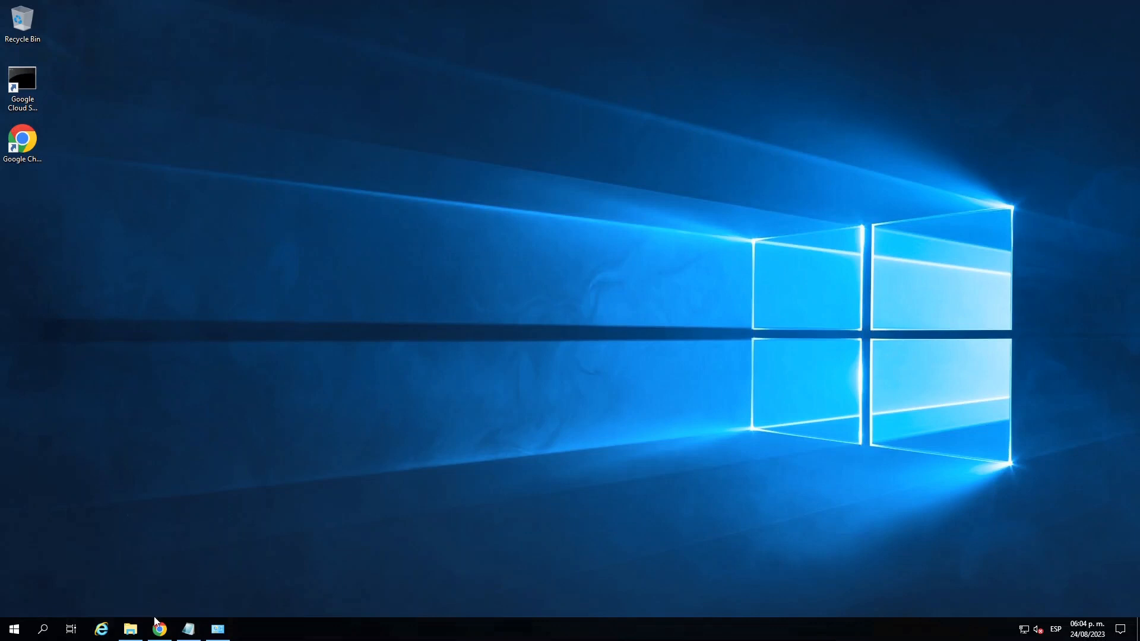
- Bring up the Downloads folder in File Explorer and select the CTi_NOMINAS_1541 compressed archive
{"action": "left_click", "coordinate": [132, 630]}
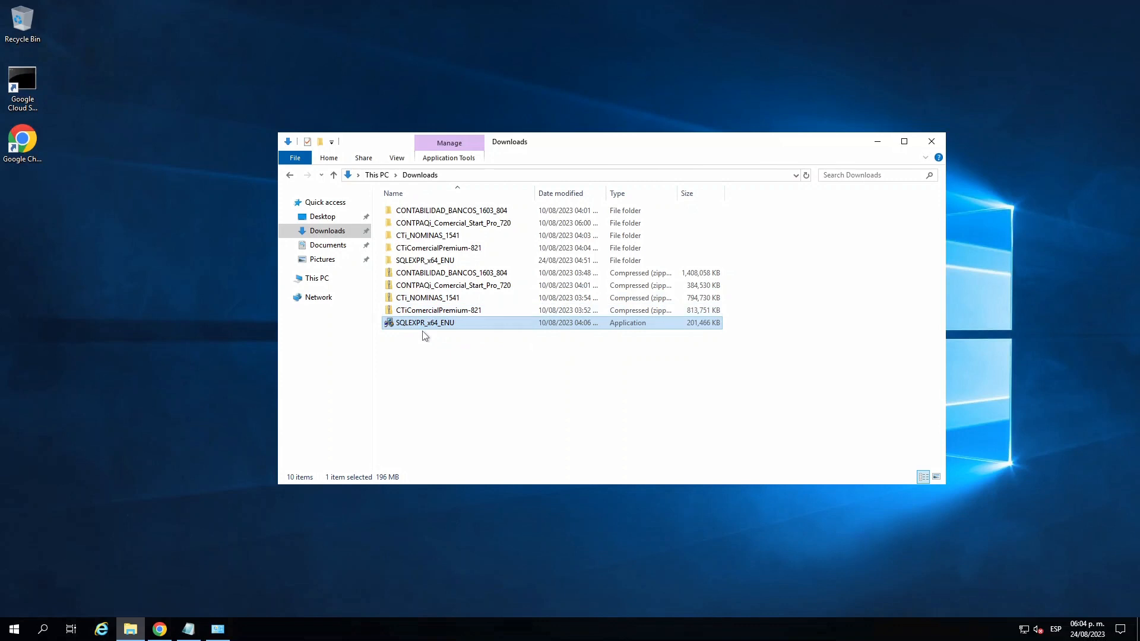
{"action": "left_click", "coordinate": [450, 300]}
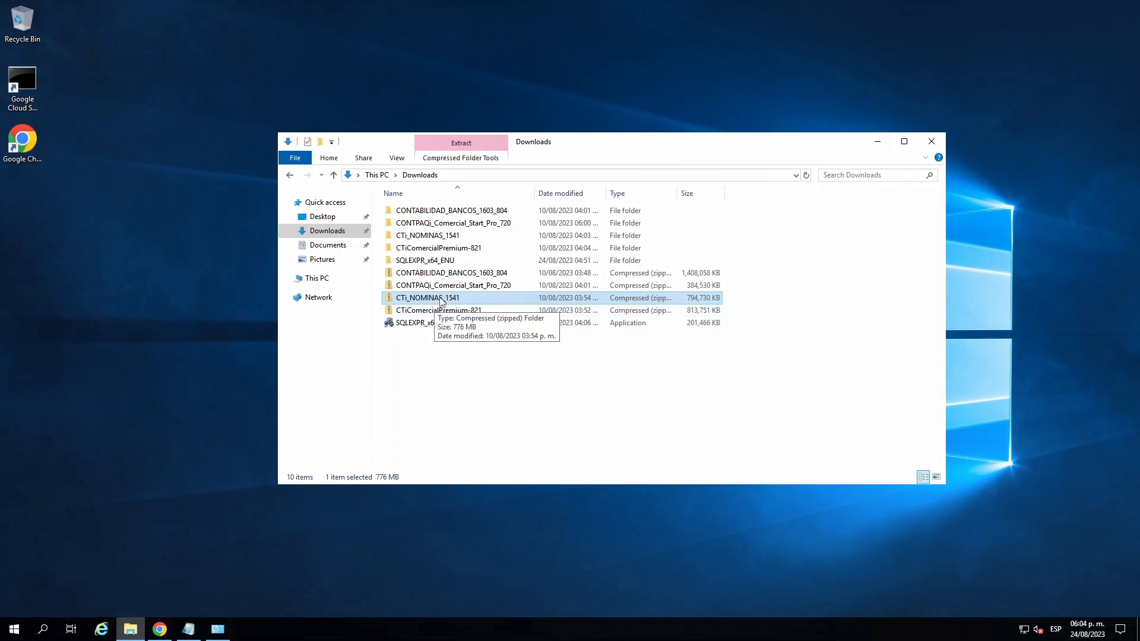
- Open SQL Server 2014 Configuration Manager and check the SQL Server (COMPAC2014) and SQL Server Browser services
{"action": "left_click", "coordinate": [13, 630]}
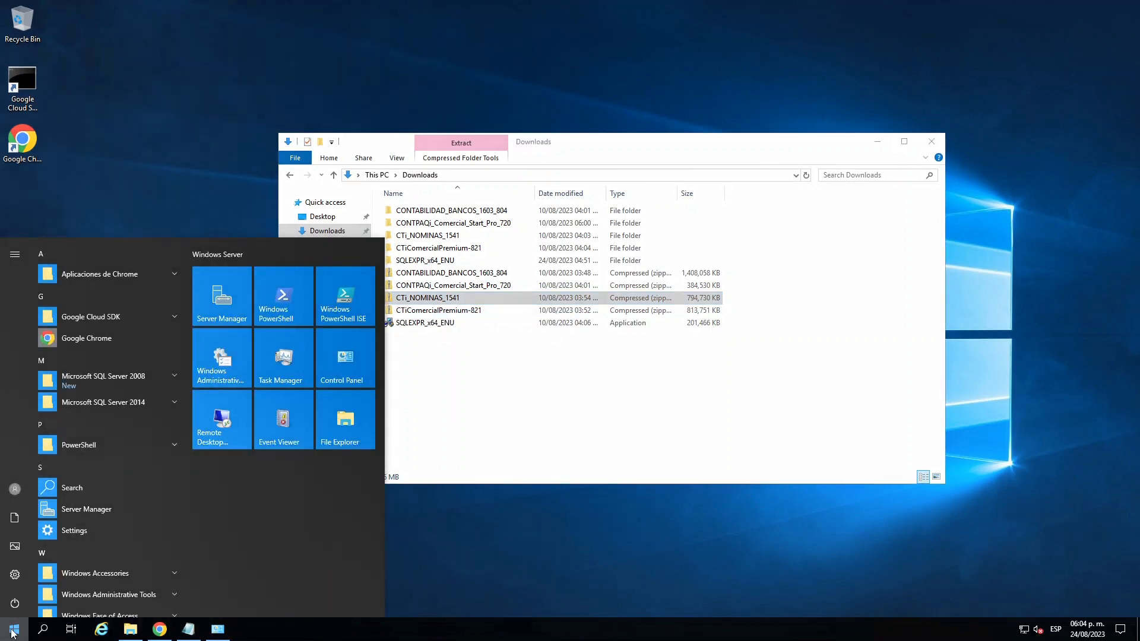
{"action": "scroll", "coordinate": [186, 285], "scroll_direction": "down", "scroll_amount": 3}
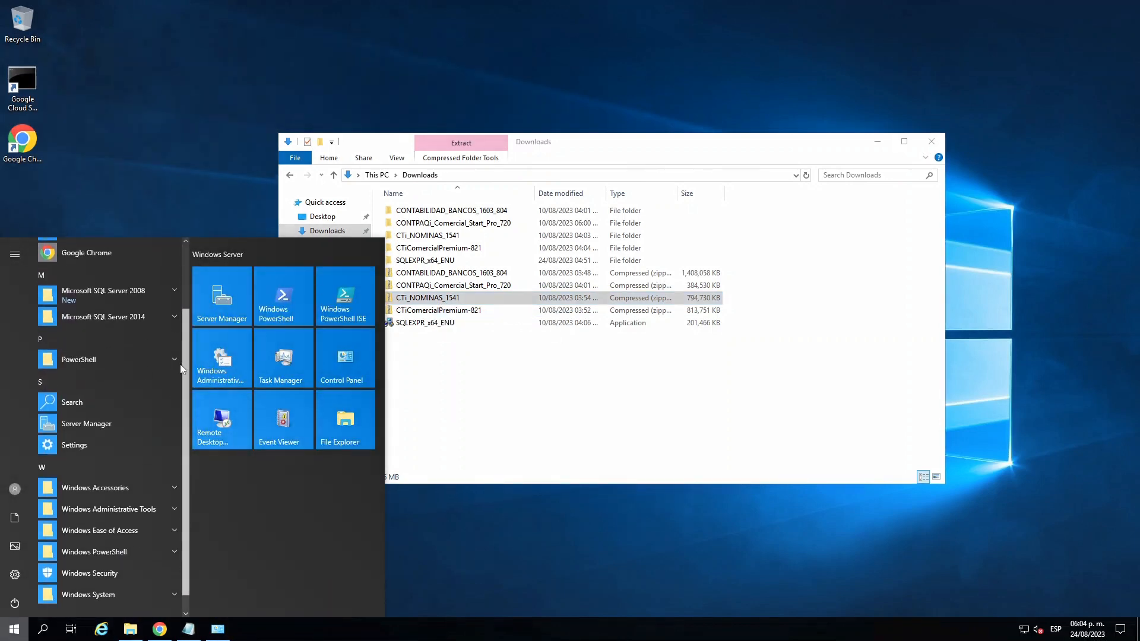
{"action": "scroll", "coordinate": [173, 386], "scroll_direction": "up", "scroll_amount": 2}
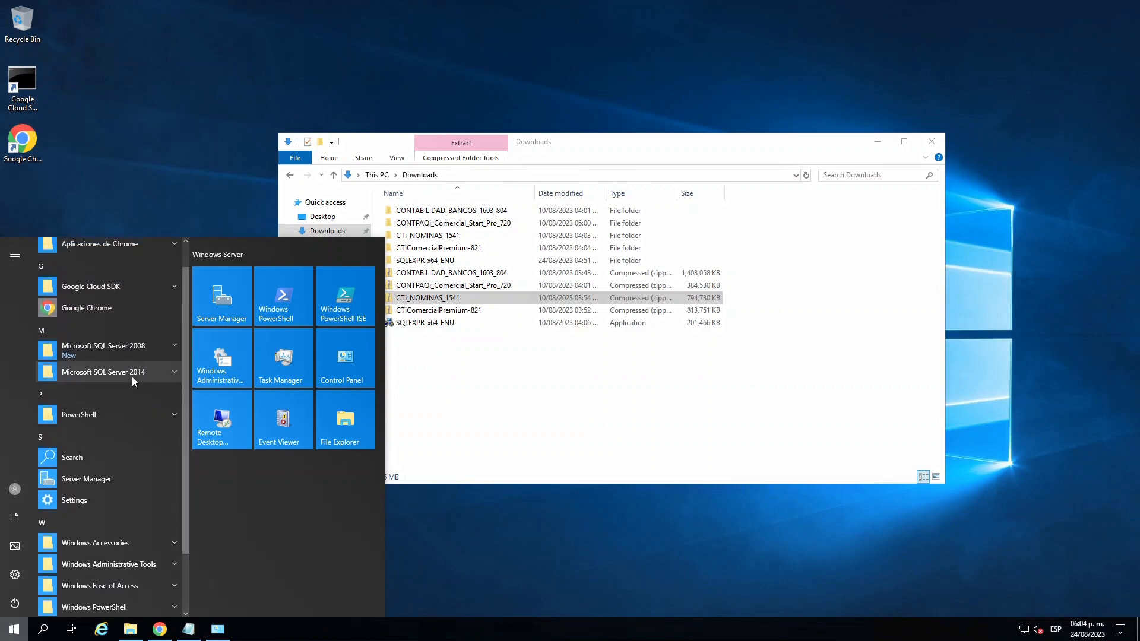
{"action": "left_click", "coordinate": [163, 374]}
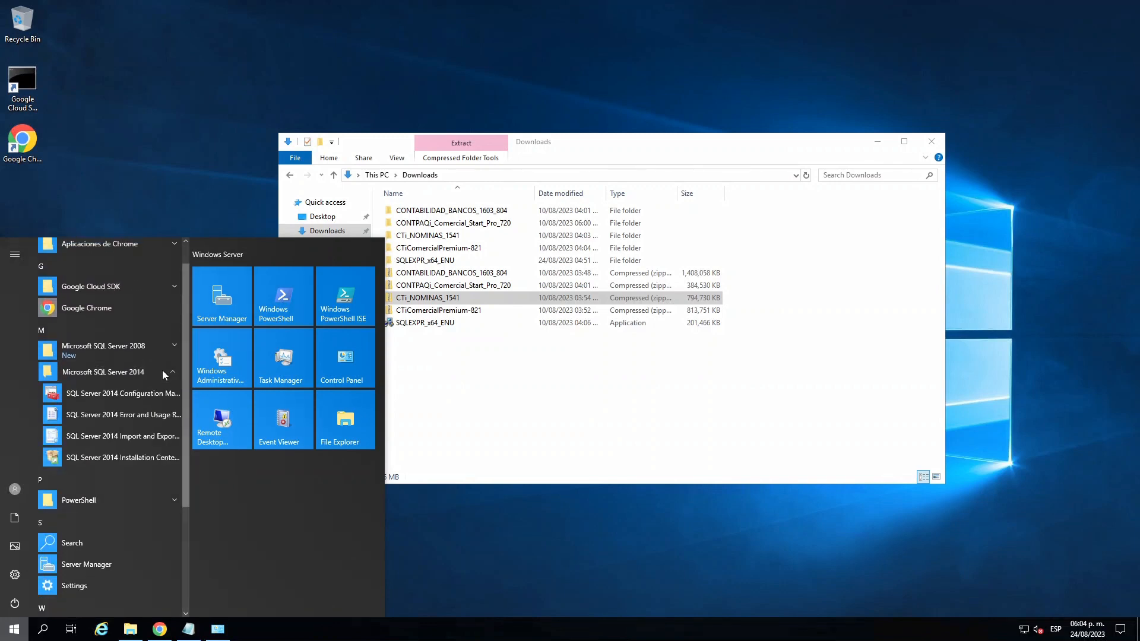
{"action": "left_click", "coordinate": [123, 395]}
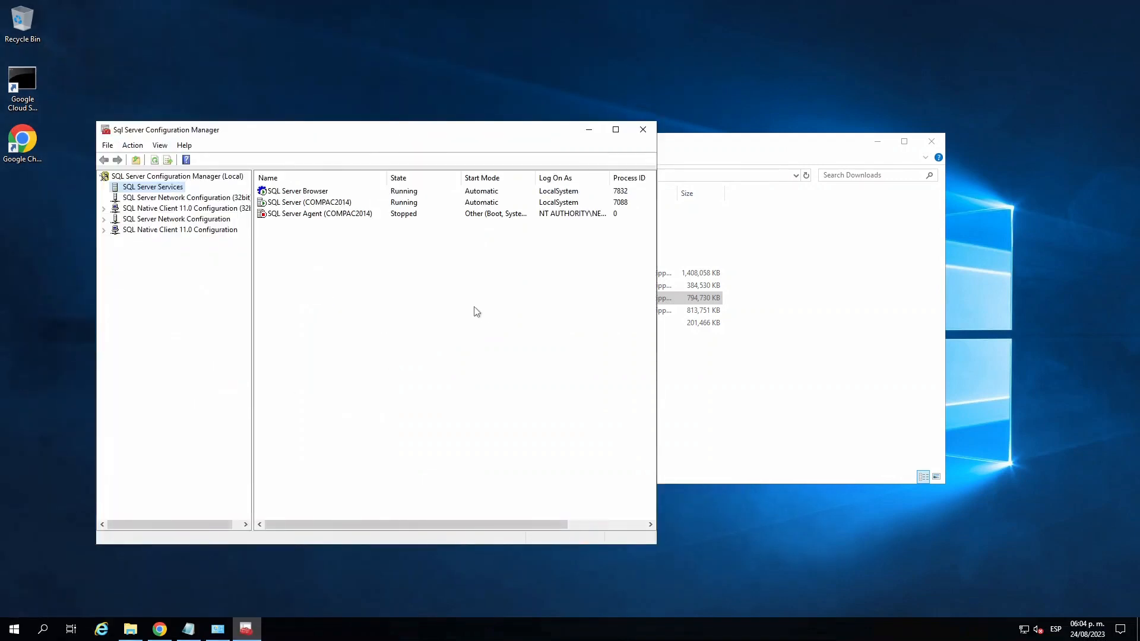
{"action": "left_click", "coordinate": [308, 204]}
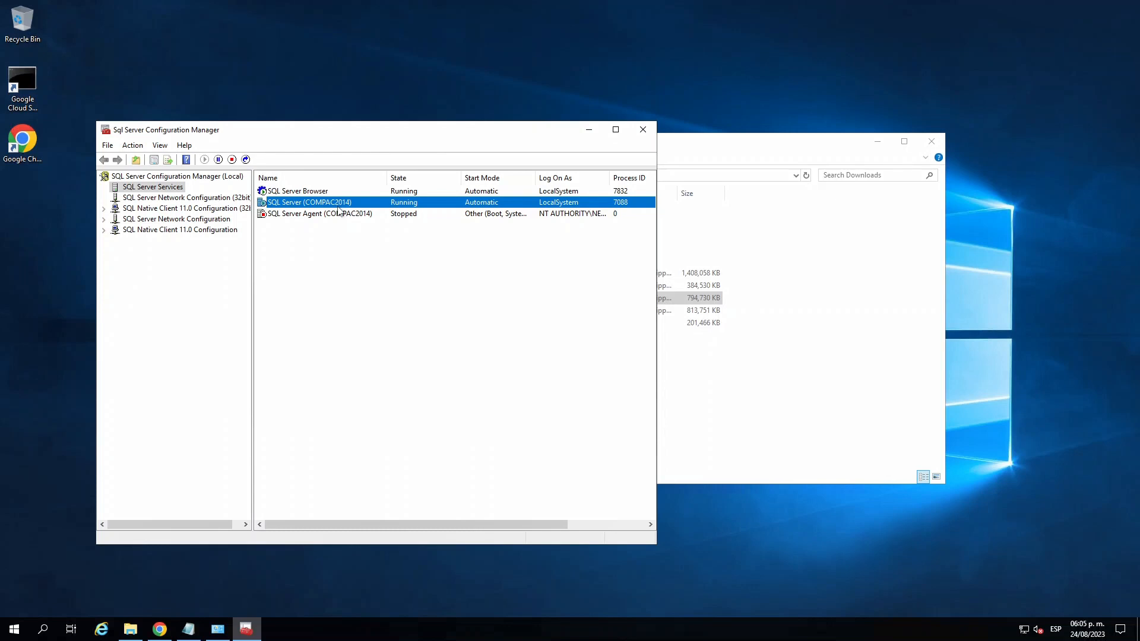
{"action": "left_click", "coordinate": [309, 193]}
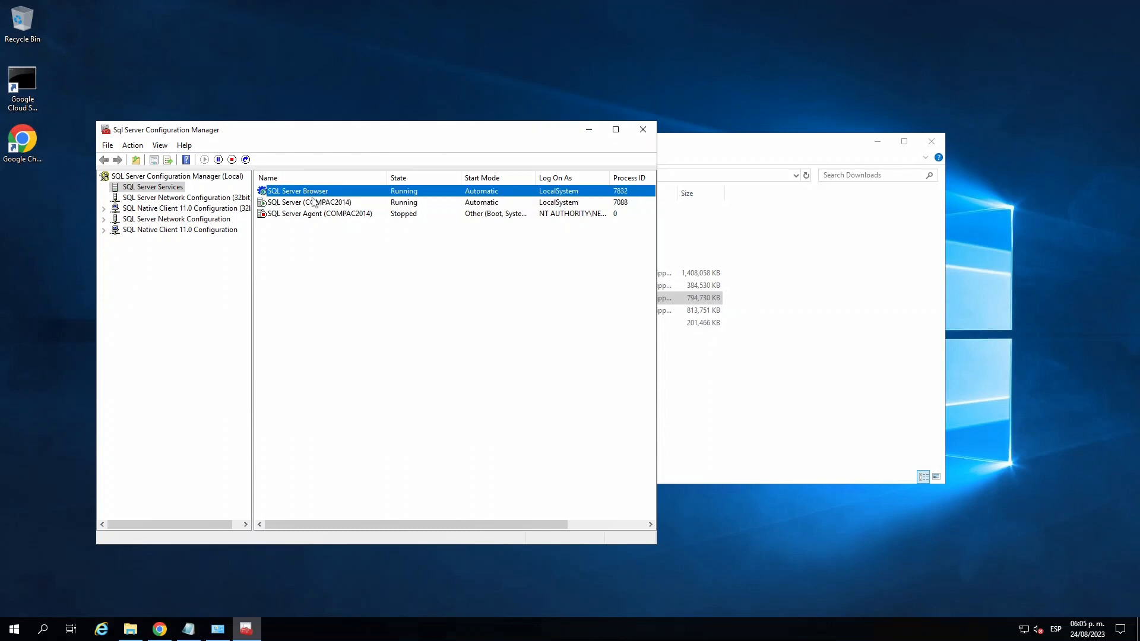
- Check the status of the Shared Memory, Named Pipes and TCP/IP protocols for the COMPAC2014 instance
{"action": "left_click", "coordinate": [221, 220]}
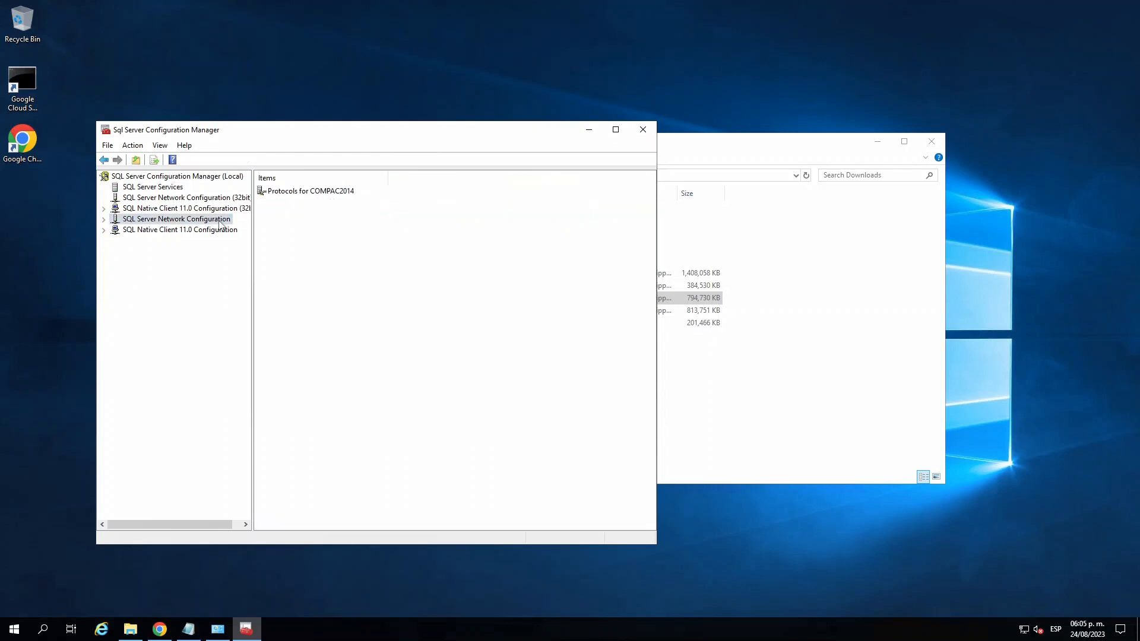
{"action": "double_click", "coordinate": [301, 194]}
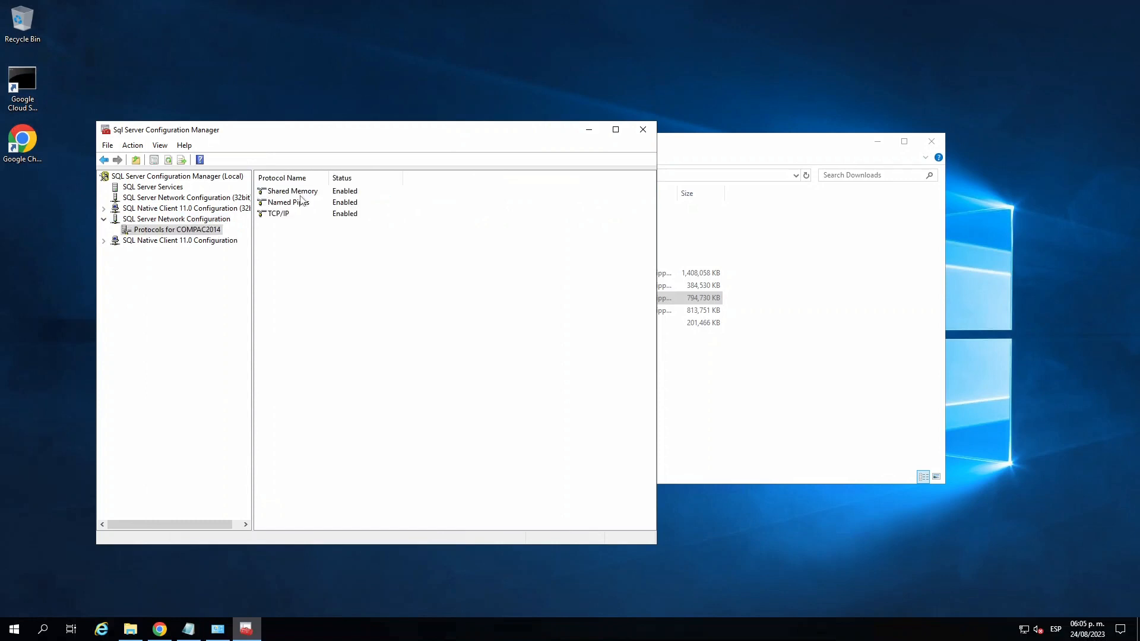
{"action": "left_click", "coordinate": [346, 204]}
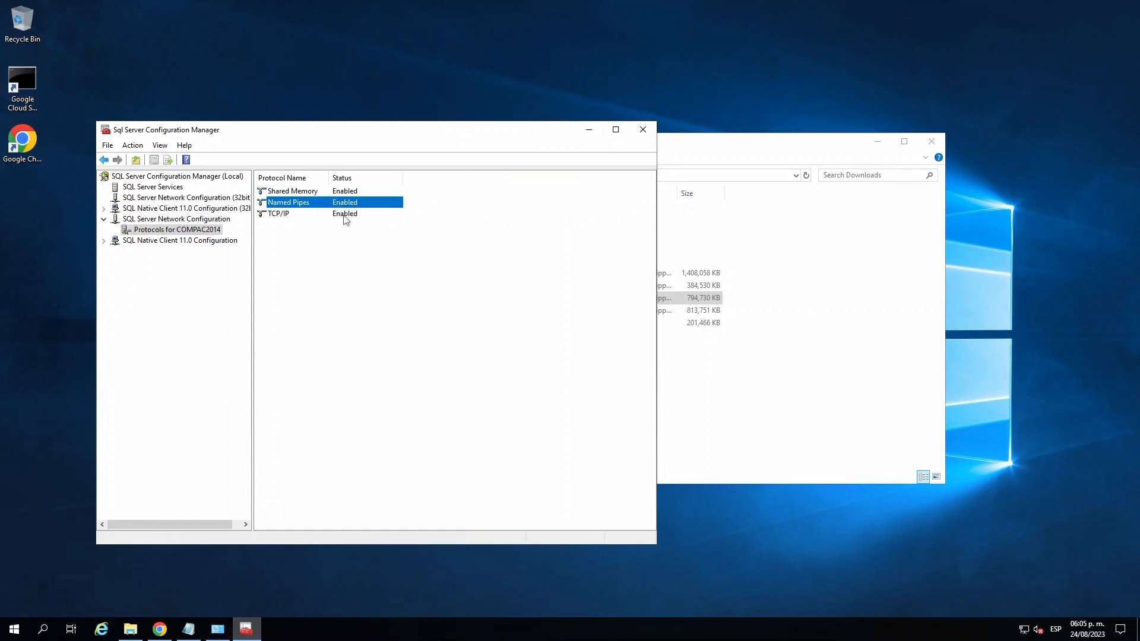
{"action": "left_click", "coordinate": [346, 219]}
{"action": "left_click", "coordinate": [310, 194]}
- Review the SQL Server Services list again with a wider Name column, and minimize the configuration manager
{"action": "left_click", "coordinate": [136, 189]}
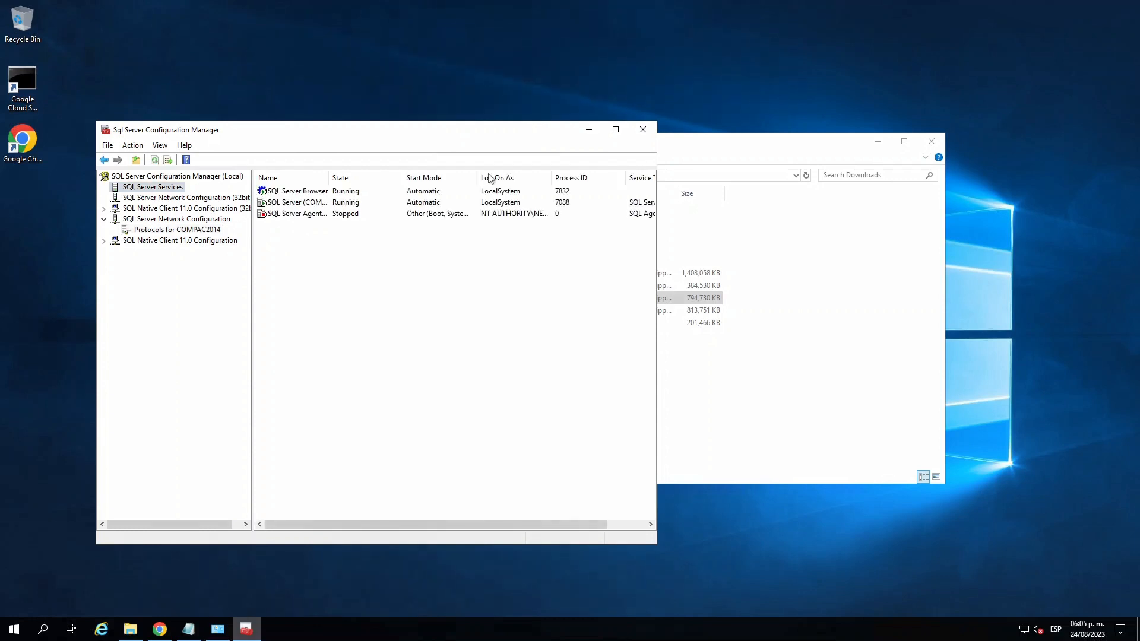
{"action": "left_click_drag", "start_coordinate": [326, 180], "coordinate": [361, 179]}
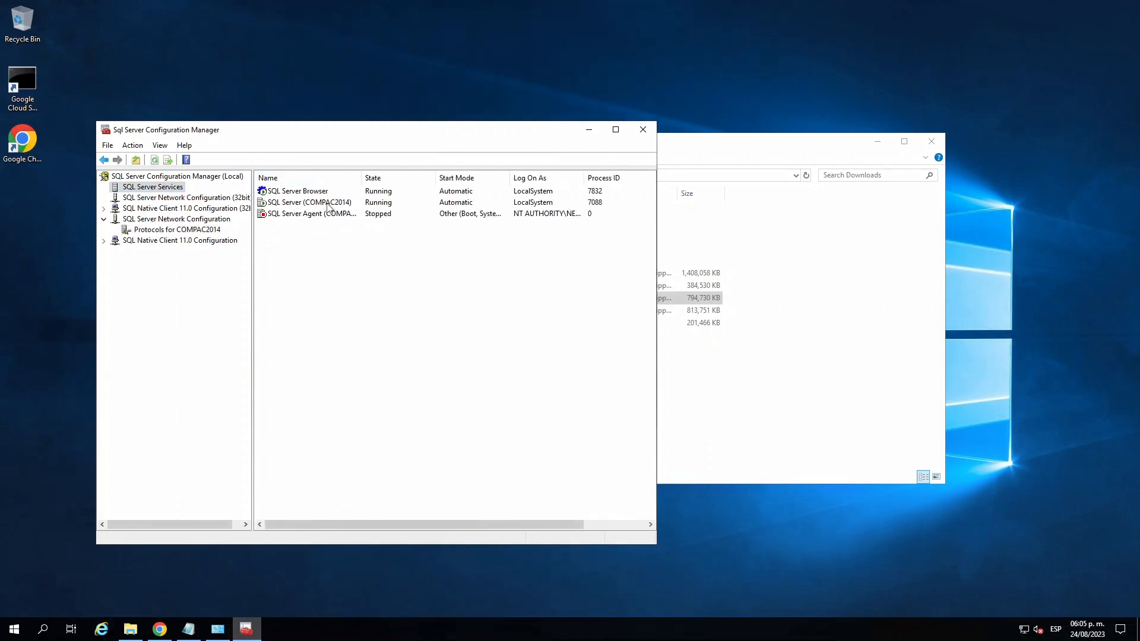
{"action": "left_click", "coordinate": [589, 132]}
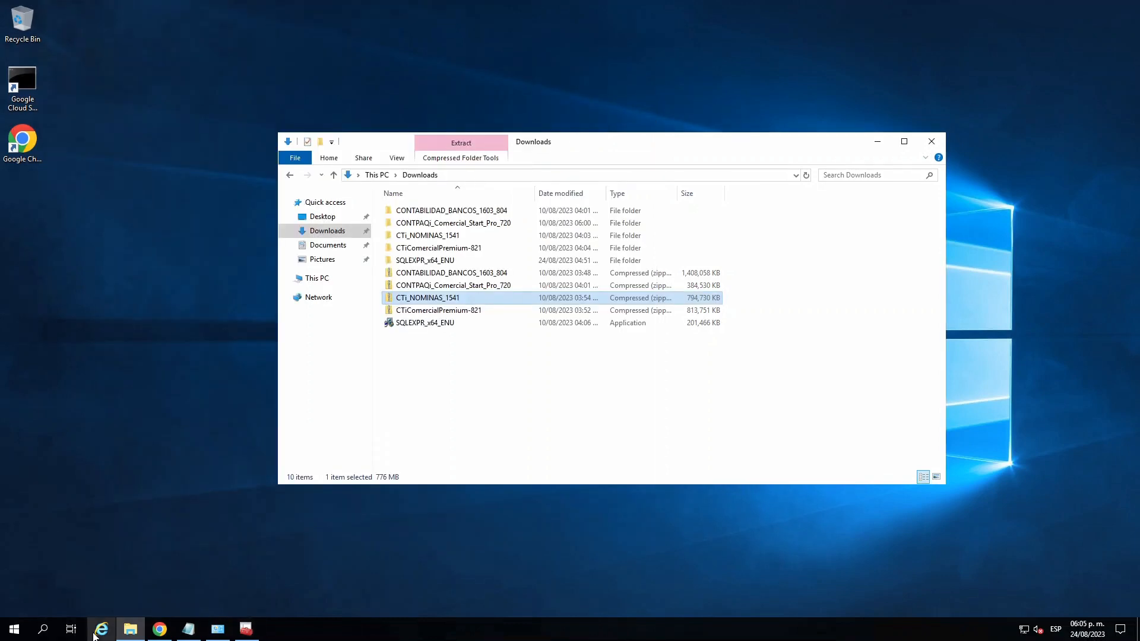
- Bring up the "datos sql 2" note in Notepad and highlight the SQL instance name, user and password details
{"action": "left_click", "coordinate": [189, 628]}
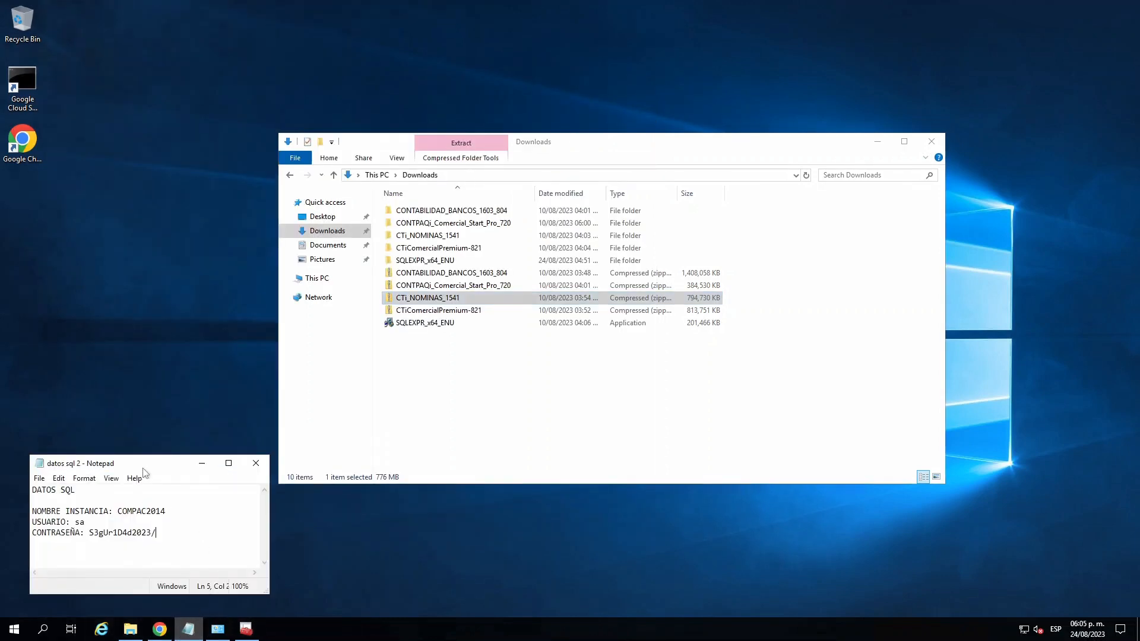
{"action": "left_click_drag", "start_coordinate": [143, 472], "coordinate": [141, 452]}
{"action": "left_click_drag", "start_coordinate": [156, 513], "coordinate": [30, 470]}
{"action": "left_click", "coordinate": [177, 510]}
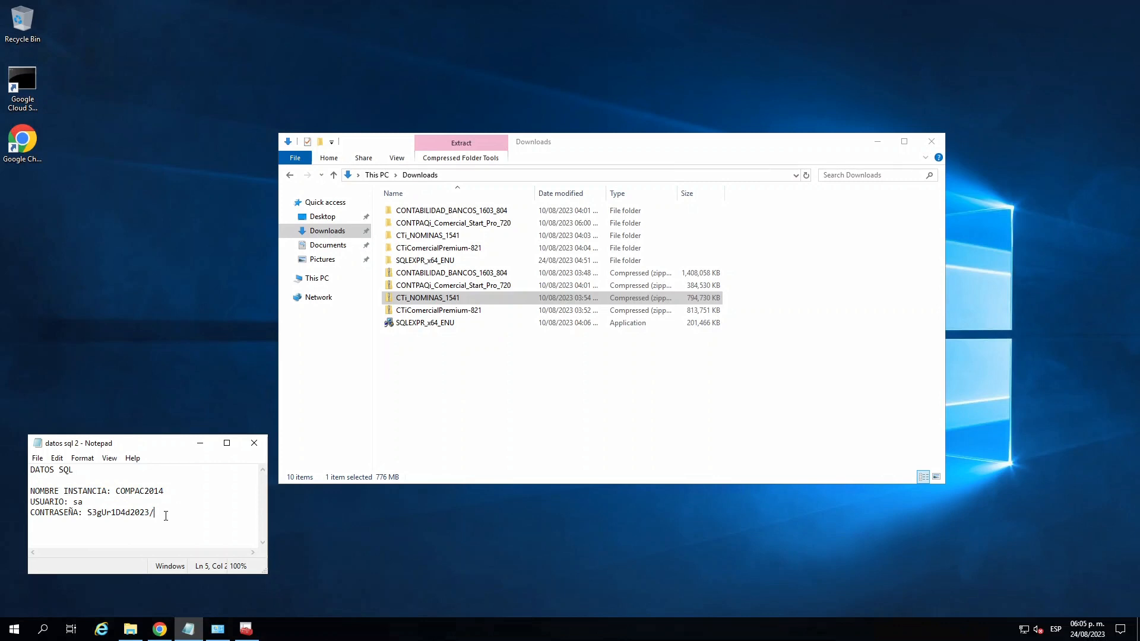
{"action": "left_click_drag", "start_coordinate": [177, 509], "coordinate": [26, 470]}
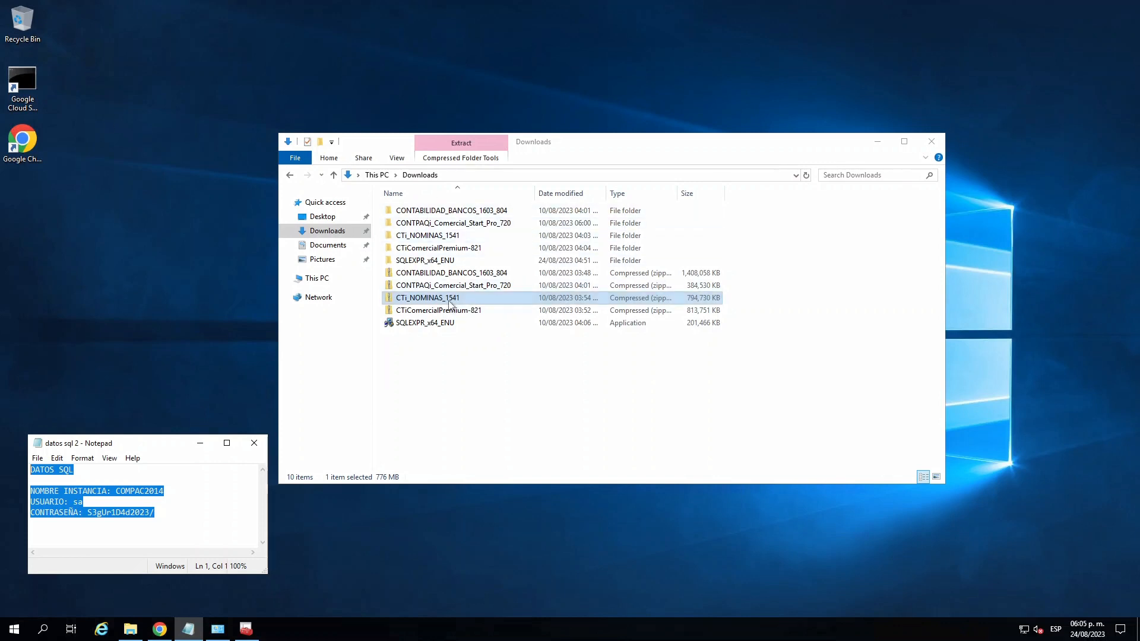
- Open the extracted CTi_NOMINAS_1541 folder and its inner folder of the same name, and select the CONTPAQi_NOMINAS installer application
{"action": "left_click", "coordinate": [449, 302]}
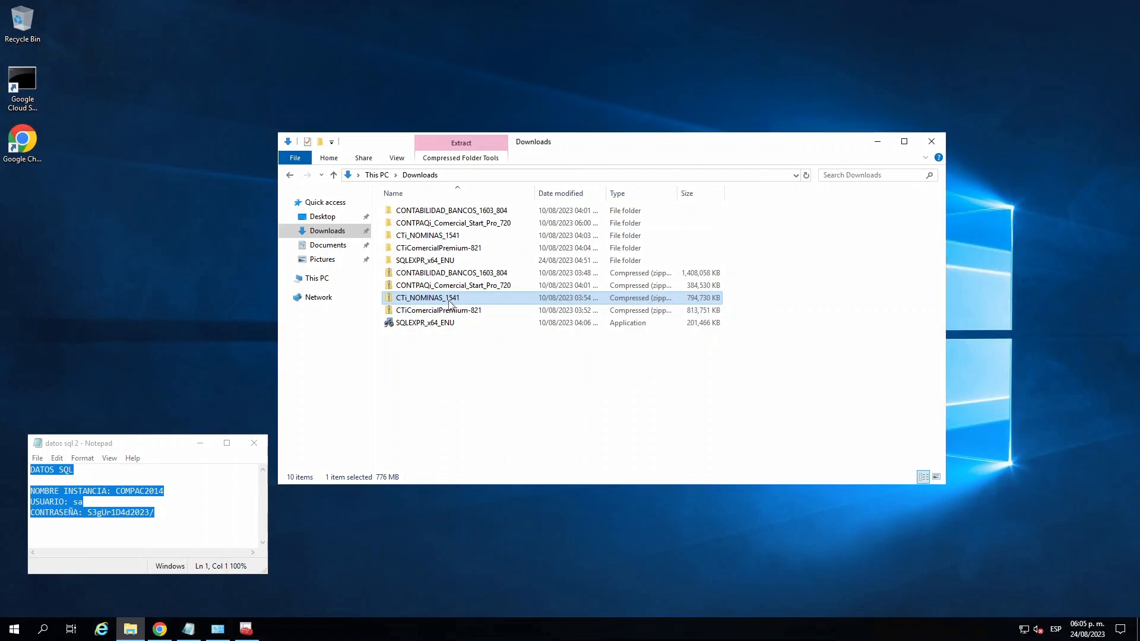
{"action": "left_click", "coordinate": [461, 237]}
{"action": "double_click", "coordinate": [458, 236]}
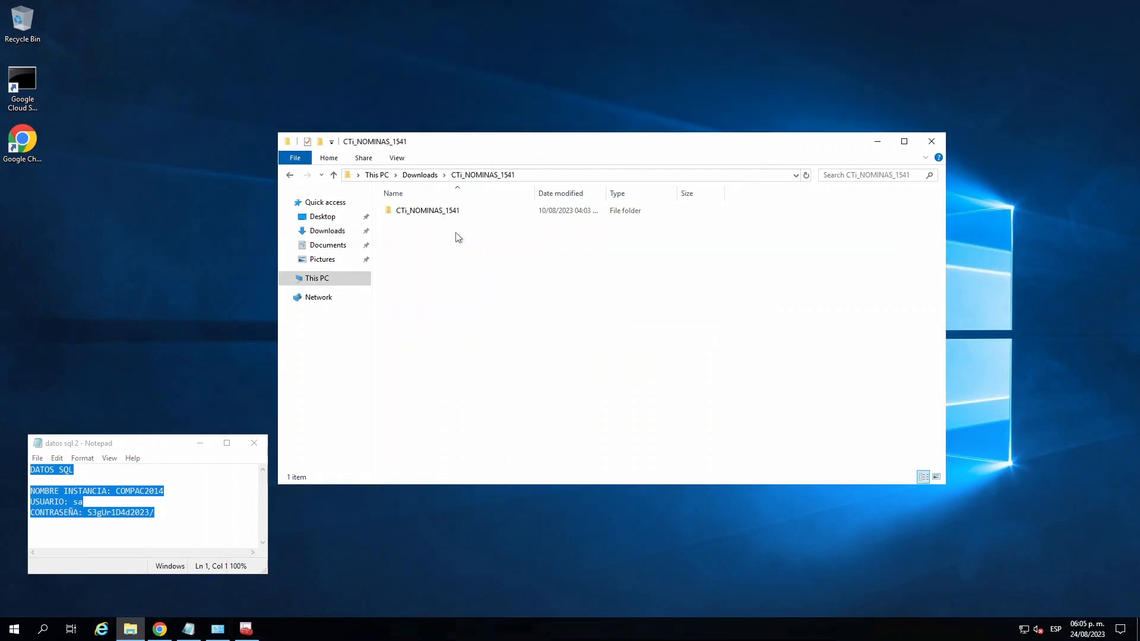
{"action": "left_click", "coordinate": [201, 443]}
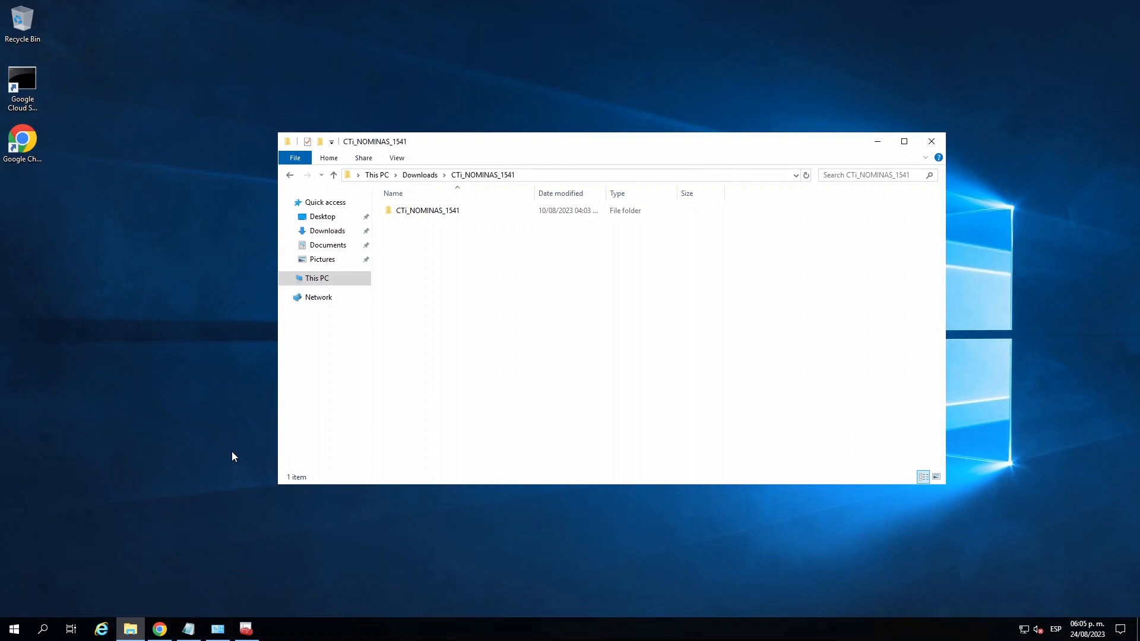
{"action": "double_click", "coordinate": [433, 211]}
{"action": "left_click", "coordinate": [445, 233]}
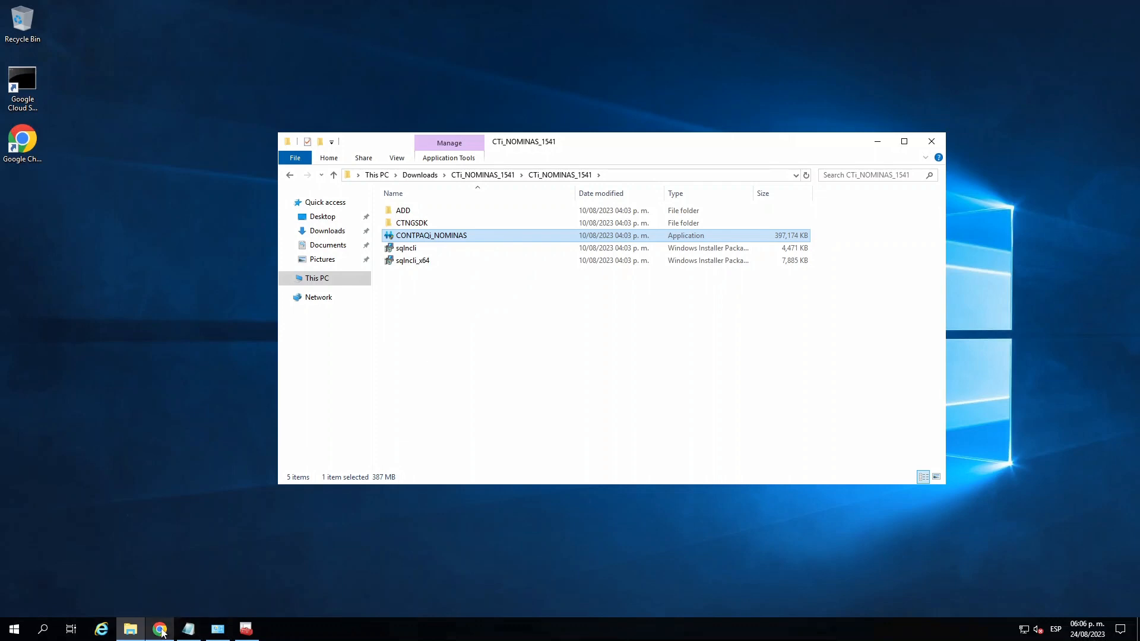
- Switch to Chrome, open the manual's CONTPAQi Nóminas installation page, and highlight the required SQL instance name, user and password items
{"action": "left_click", "coordinate": [160, 570]}
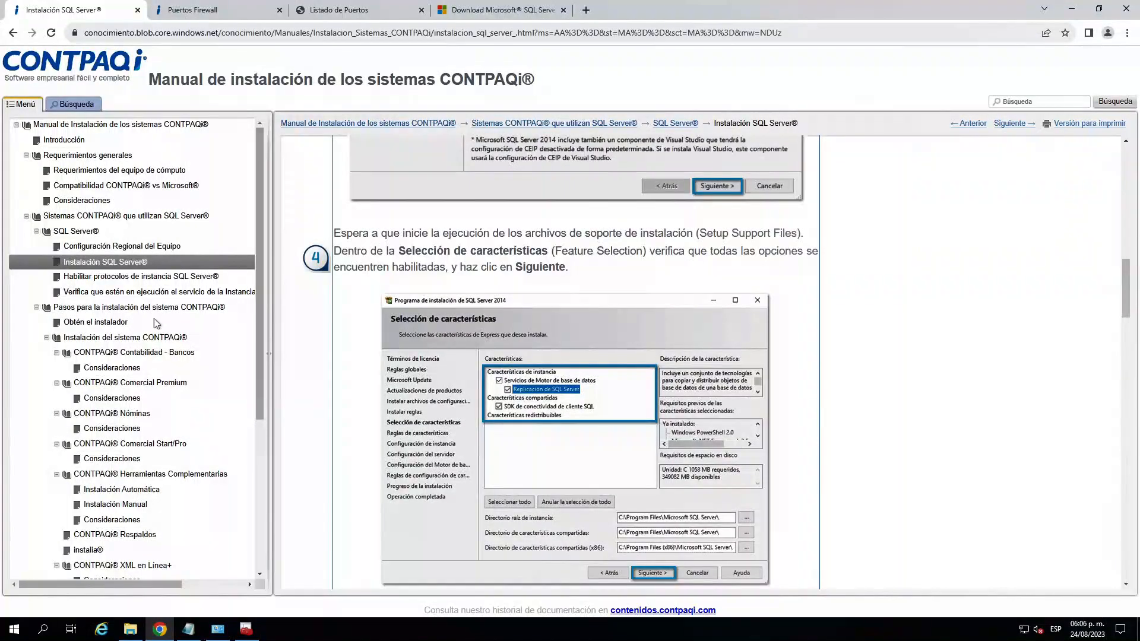
{"action": "left_click_drag", "start_coordinate": [258, 241], "coordinate": [258, 299]}
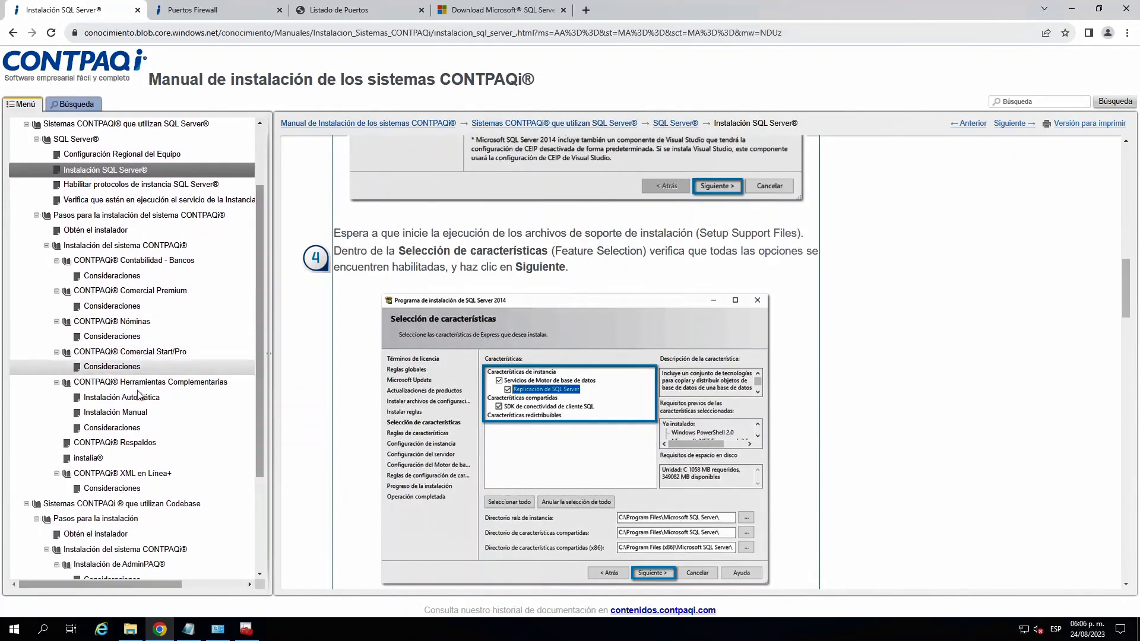
{"action": "left_click", "coordinate": [137, 324]}
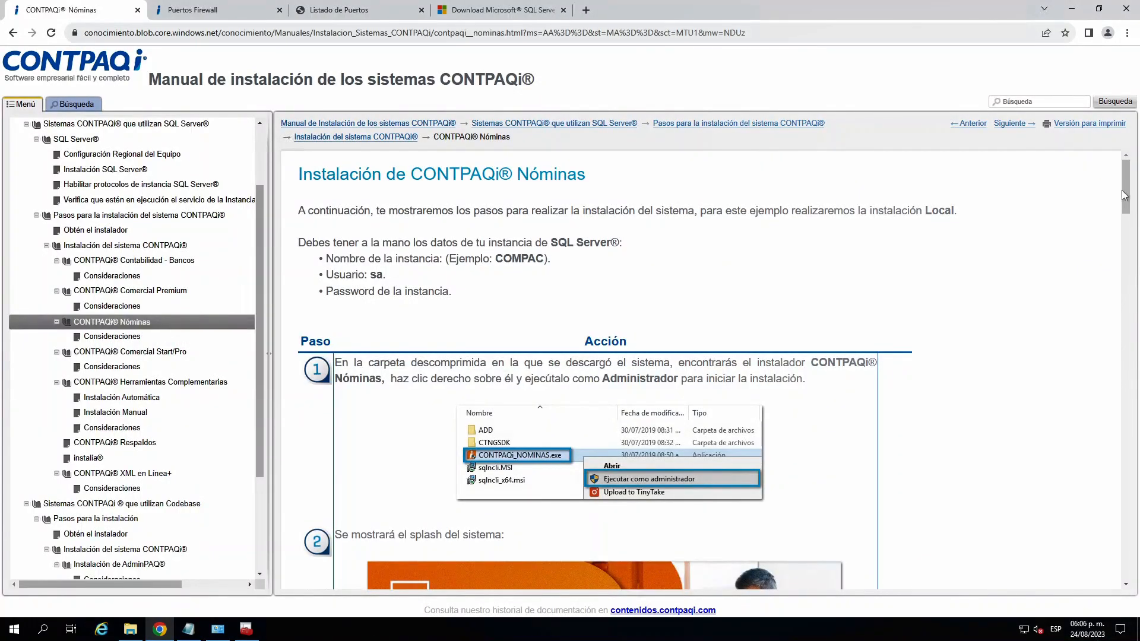
{"action": "scroll", "coordinate": [1128, 196], "scroll_direction": "down", "scroll_amount": 2}
{"action": "scroll", "coordinate": [1124, 194], "scroll_direction": "up", "scroll_amount": 2}
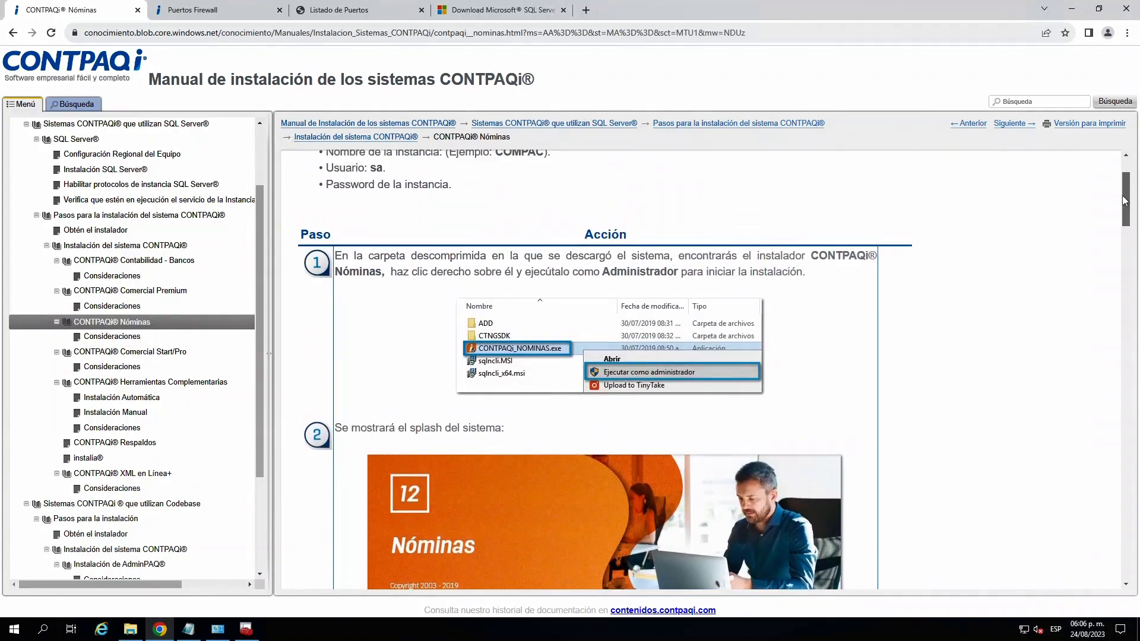
{"action": "left_click_drag", "start_coordinate": [457, 295], "coordinate": [326, 257]}
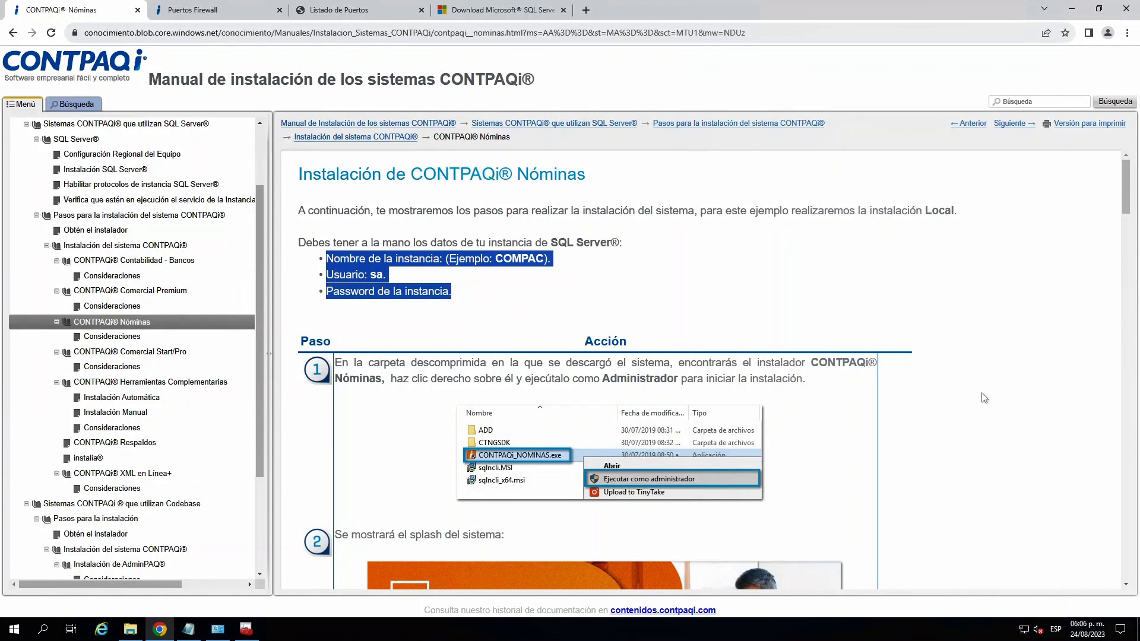
- Review the CONTPAQi Nóminas installation steps in the manual, from the license agreement through installation type, paths and database server to the final step
{"action": "left_click_drag", "start_coordinate": [1130, 190], "coordinate": [1089, 354]}
{"action": "scroll", "coordinate": [1089, 354], "scroll_direction": "down", "scroll_amount": 7}
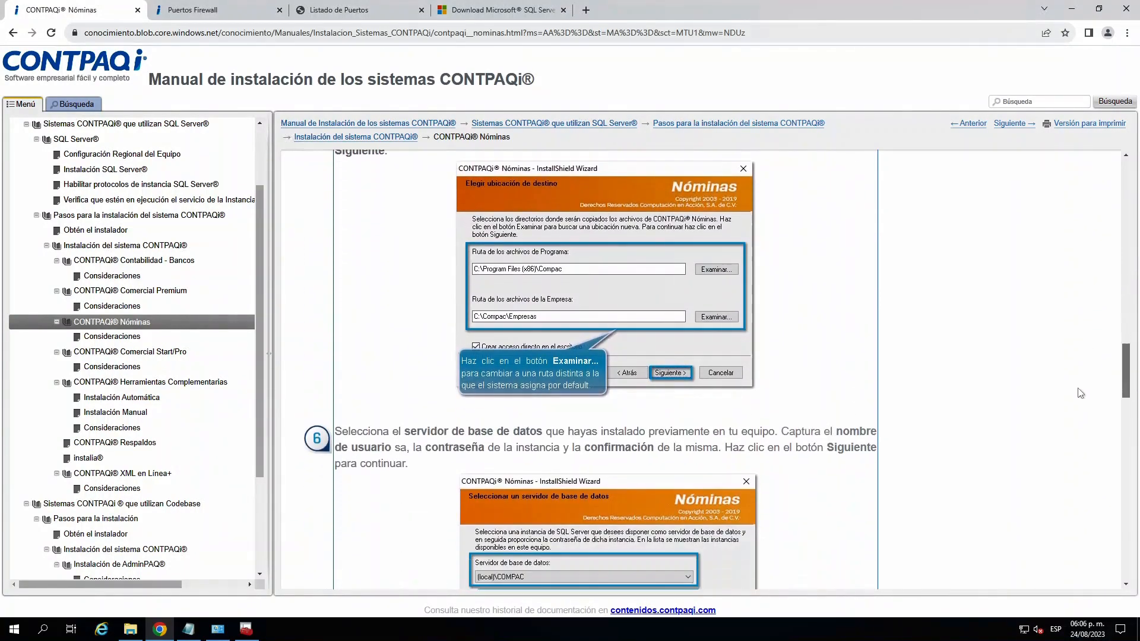
{"action": "scroll", "coordinate": [1080, 321], "scroll_direction": "up", "scroll_amount": 3}
{"action": "scroll", "coordinate": [1080, 321], "scroll_direction": "up", "scroll_amount": 12}
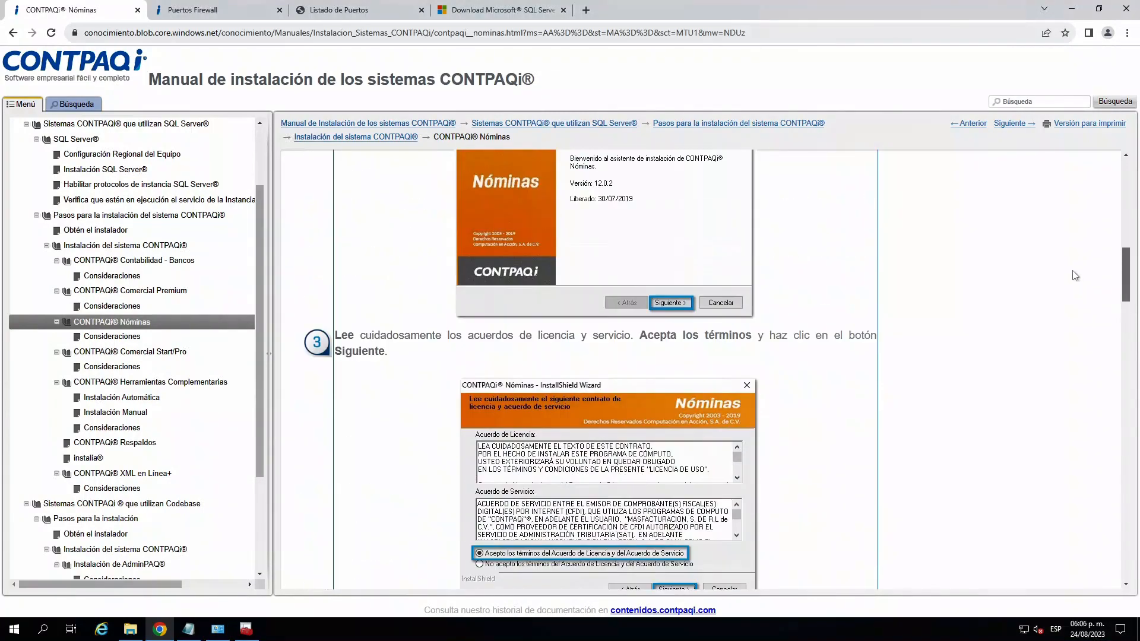
{"action": "scroll", "coordinate": [1069, 297], "scroll_direction": "down", "scroll_amount": 5}
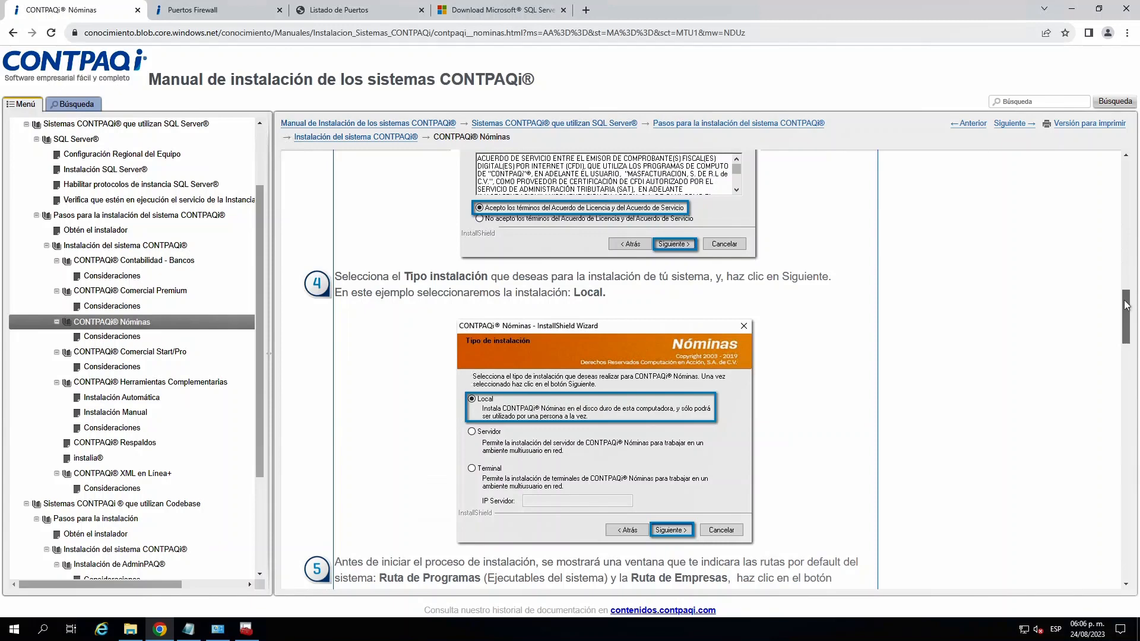
{"action": "left_click_drag", "start_coordinate": [1127, 305], "coordinate": [1116, 370]}
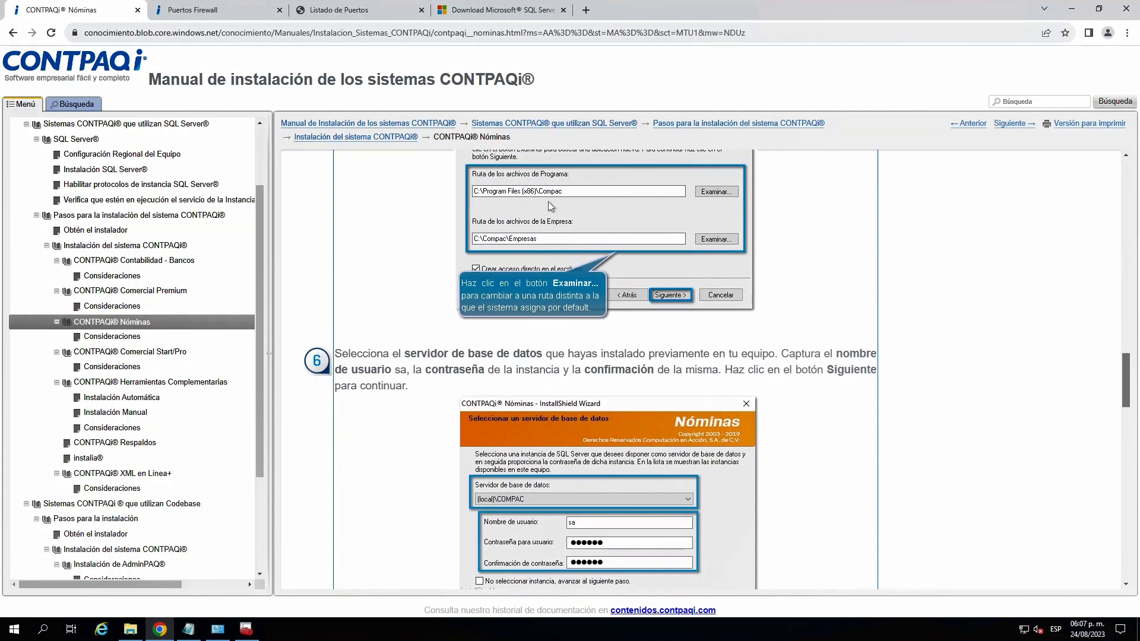
{"action": "left_click_drag", "start_coordinate": [1127, 374], "coordinate": [1126, 392]}
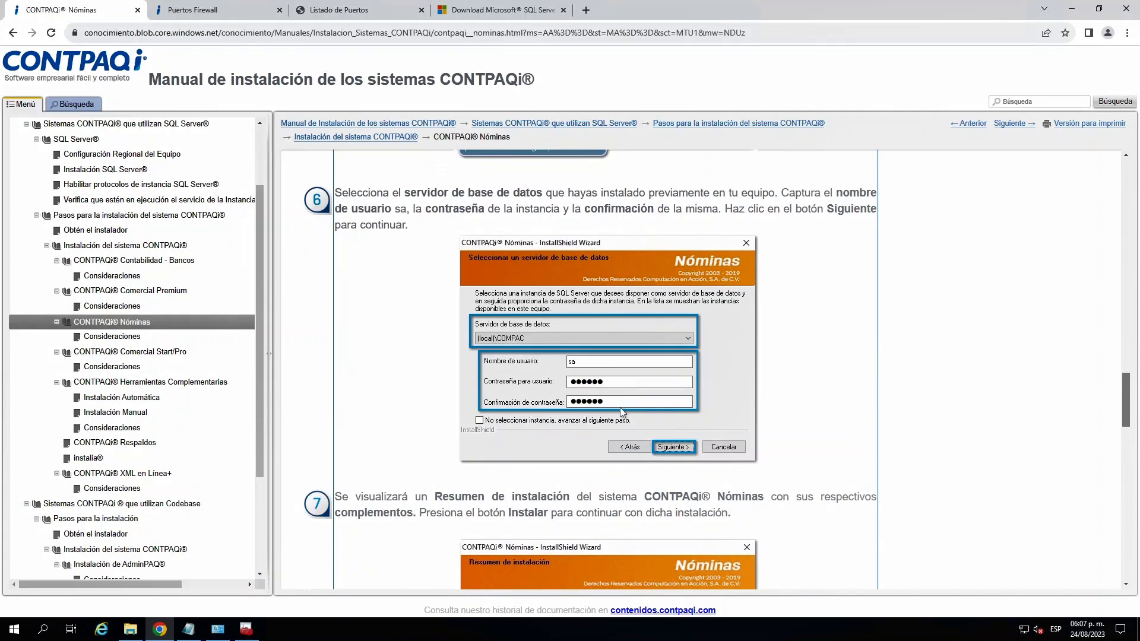
{"action": "left_click_drag", "start_coordinate": [1128, 386], "coordinate": [1118, 465]}
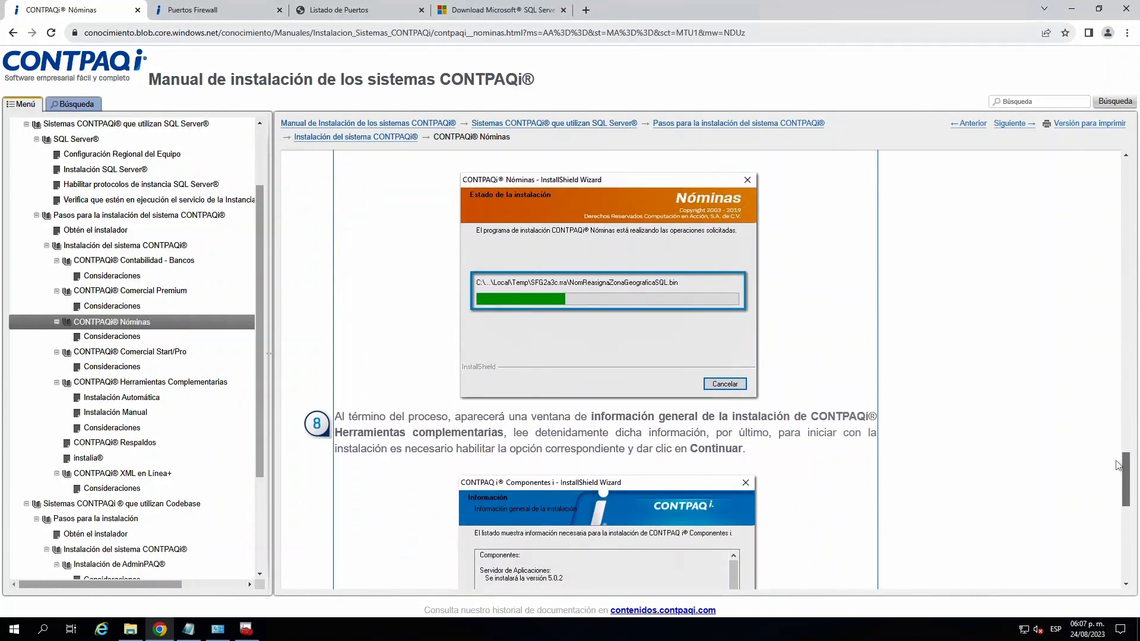
{"action": "left_click_drag", "start_coordinate": [1119, 464], "coordinate": [1103, 550]}
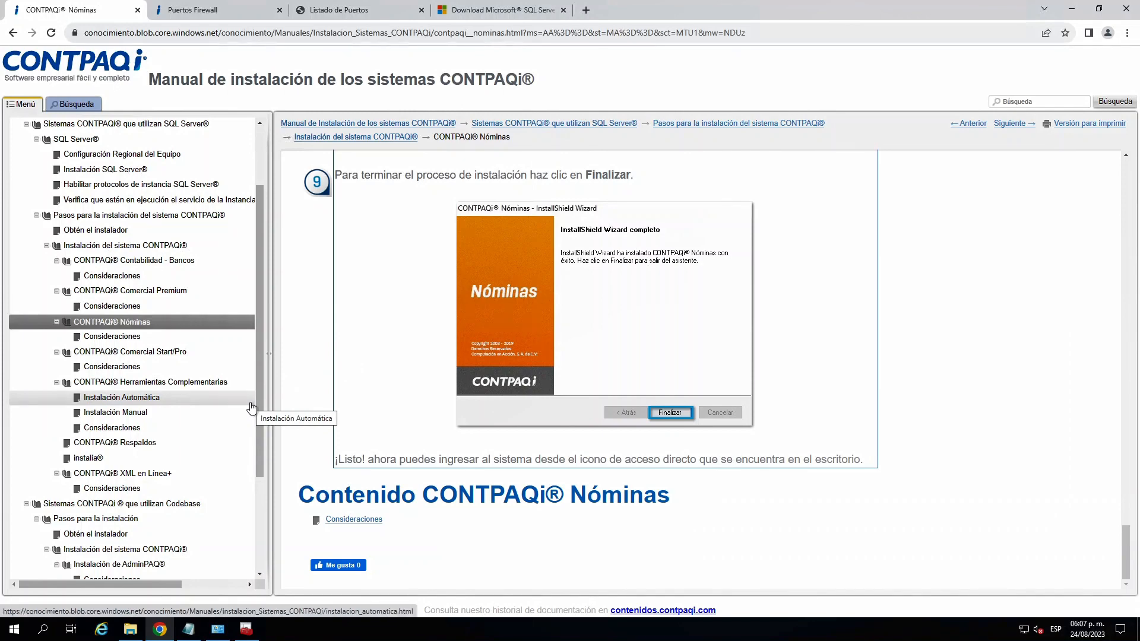
- Open the instalia page in the CONTPAQi installation manual
{"action": "left_click", "coordinate": [94, 463]}
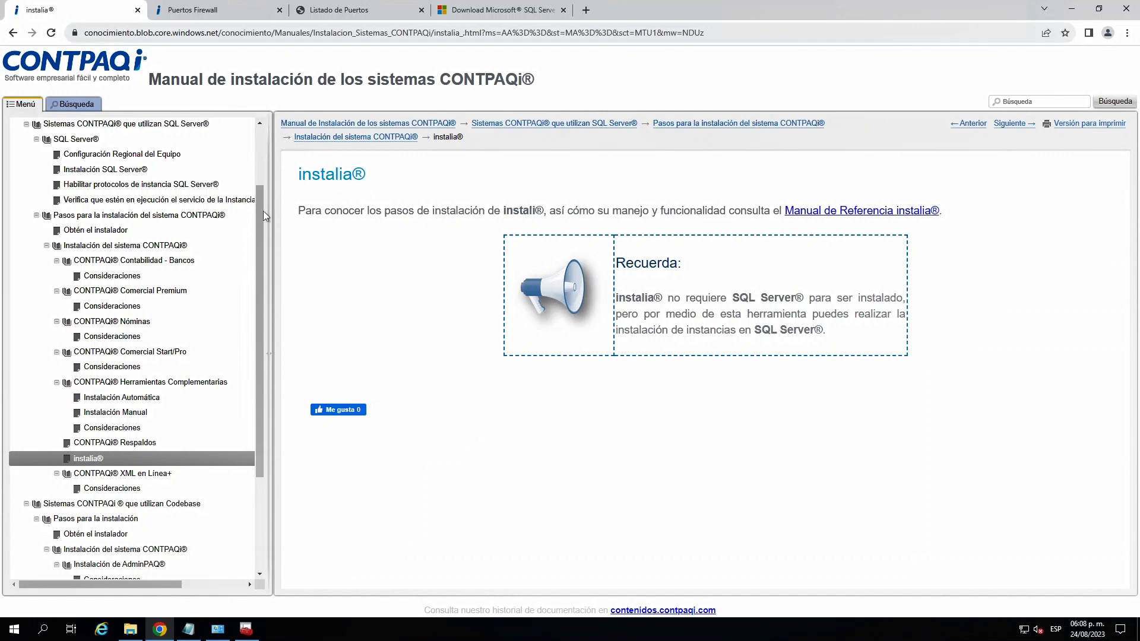
- Open the manual's Compatibilidad CONTPAQi vs Microsoft page and review its compatibility tables through the Otros Productos table
{"action": "left_click_drag", "start_coordinate": [262, 286], "coordinate": [256, 407]}
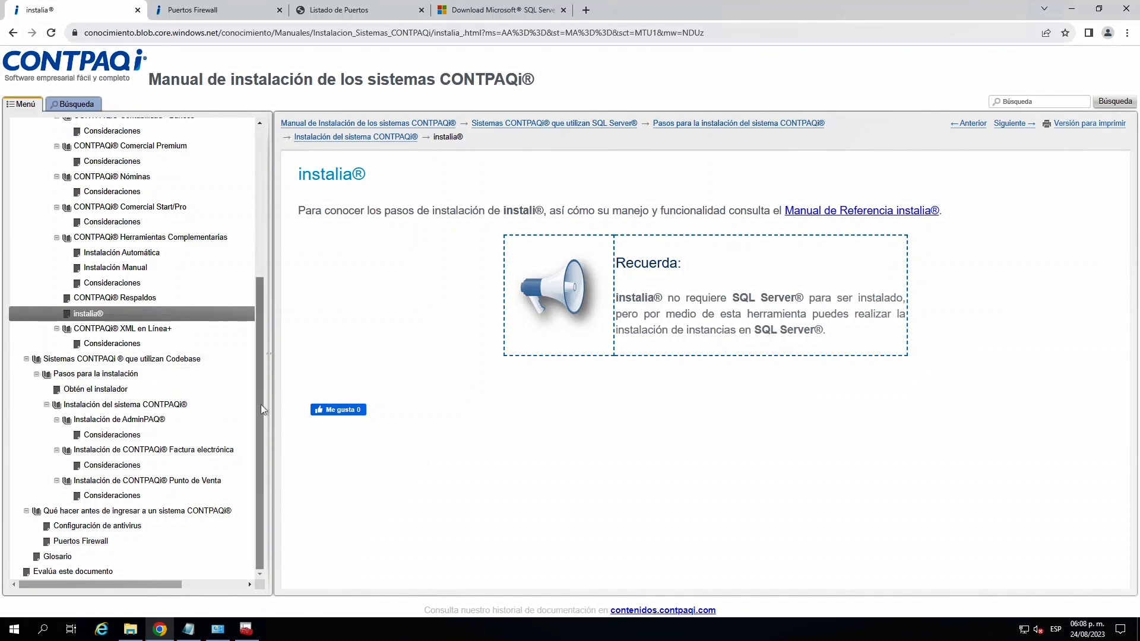
{"action": "left_click_drag", "start_coordinate": [260, 409], "coordinate": [255, 181]}
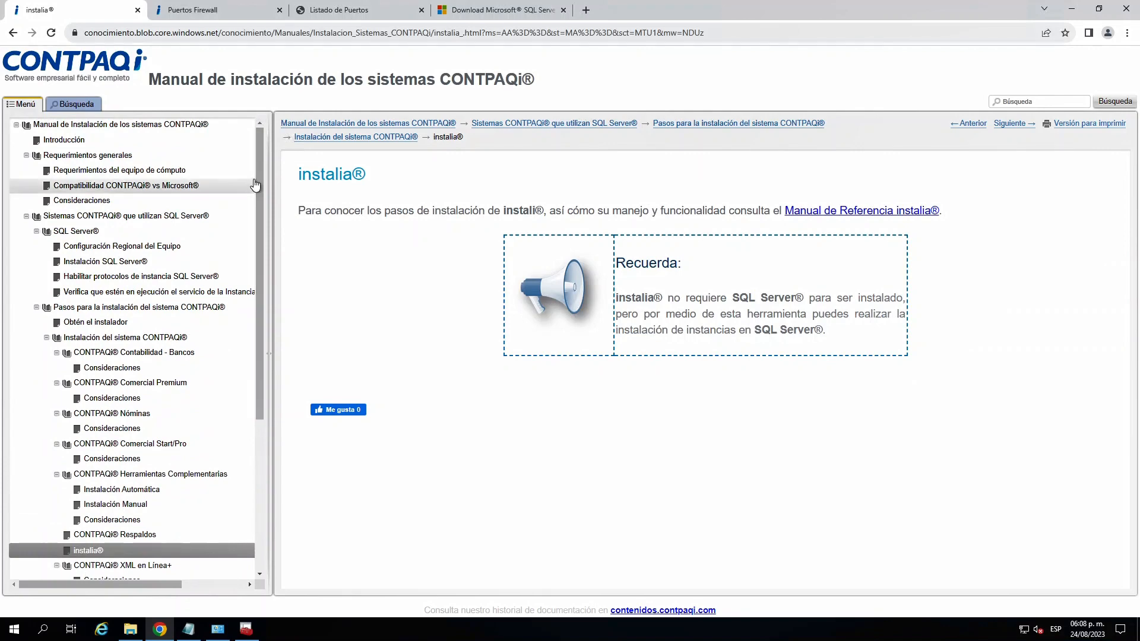
{"action": "left_click", "coordinate": [116, 187]}
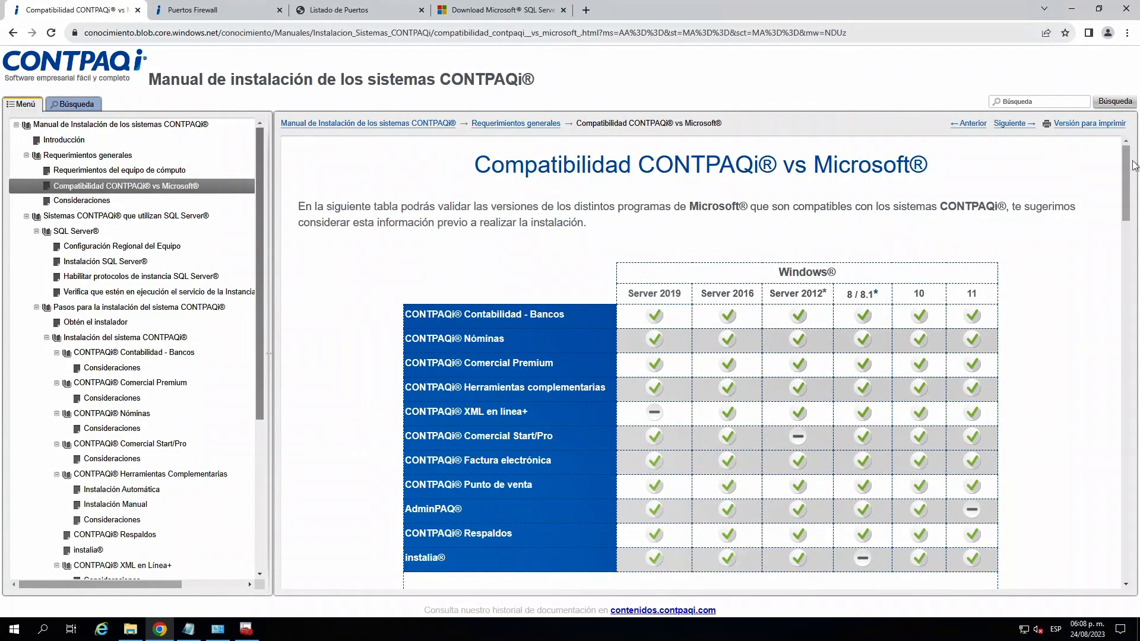
{"action": "left_click_drag", "start_coordinate": [1130, 160], "coordinate": [1098, 431]}
{"action": "scroll", "coordinate": [1098, 430], "scroll_direction": "down", "scroll_amount": 5}
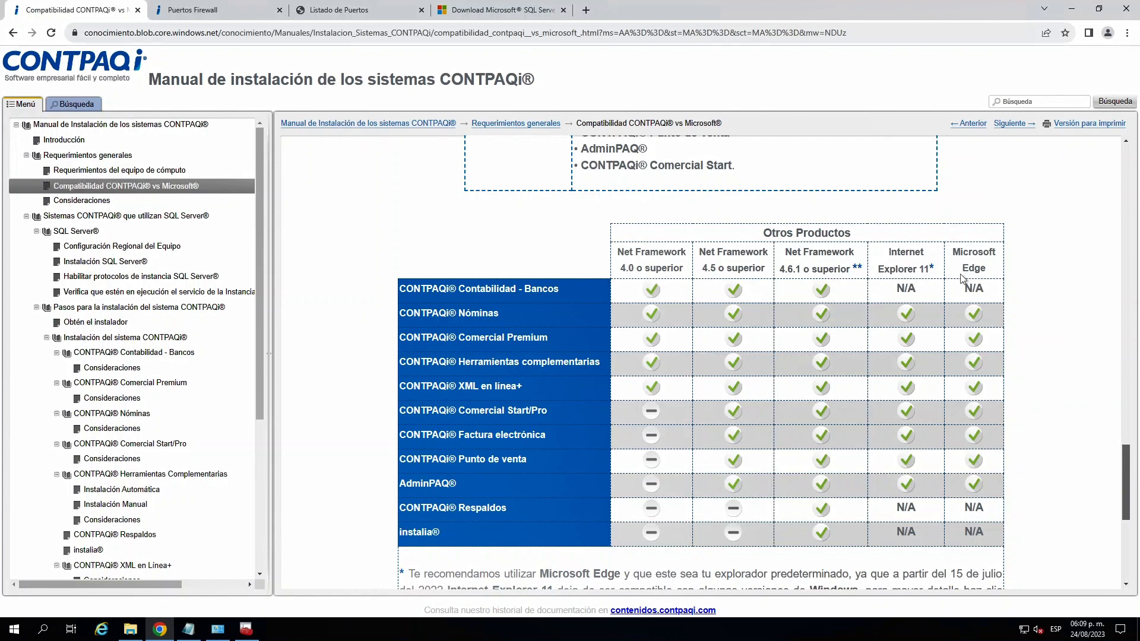
- Highlight the Microsoft Edge, Internet Explorer 11 and Net Framework 4.0 headings in the Otros Productos table and read the footnotes below it
{"action": "mouse_move", "coordinate": [954, 252]}
{"action": "left_mouse_down"}
{"action": "mouse_move", "coordinate": [991, 276]}
{"action": "mouse_move", "coordinate": [953, 252]}
{"action": "left_mouse_up"}
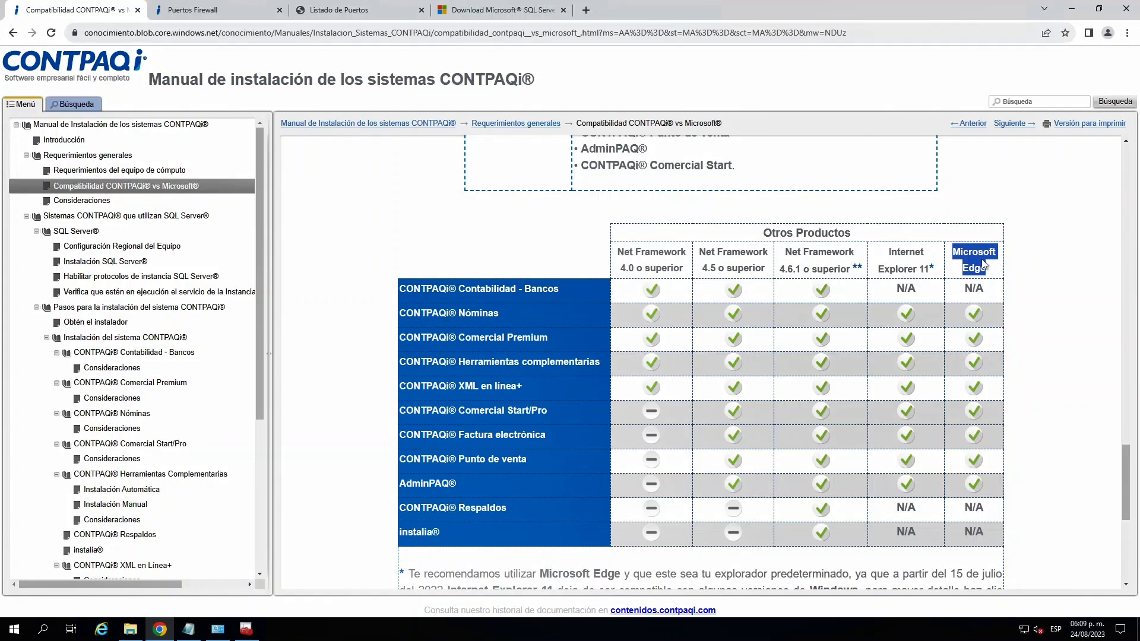
{"action": "left_click_drag", "start_coordinate": [892, 252], "coordinate": [932, 267]}
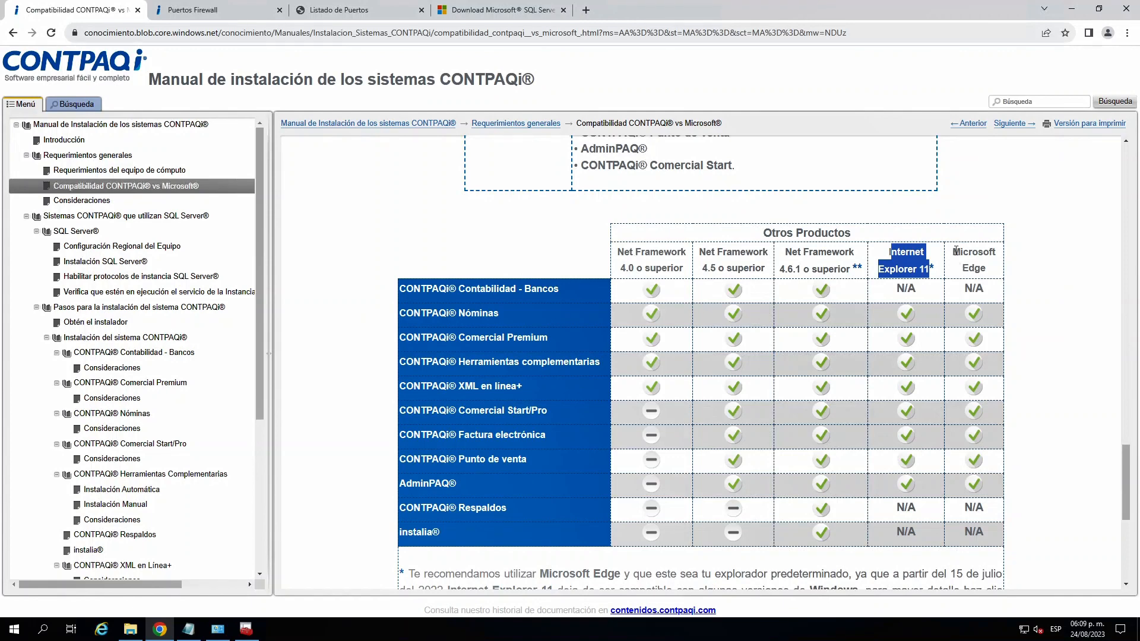
{"action": "left_click_drag", "start_coordinate": [953, 248], "coordinate": [991, 272]}
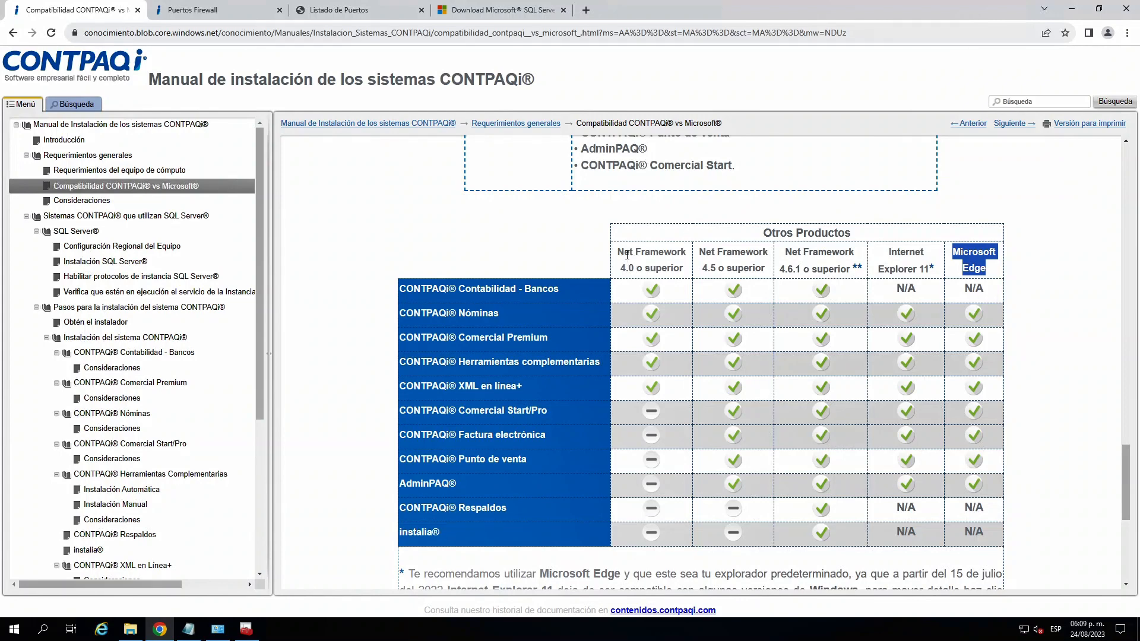
{"action": "left_click_drag", "start_coordinate": [623, 252], "coordinate": [665, 269]}
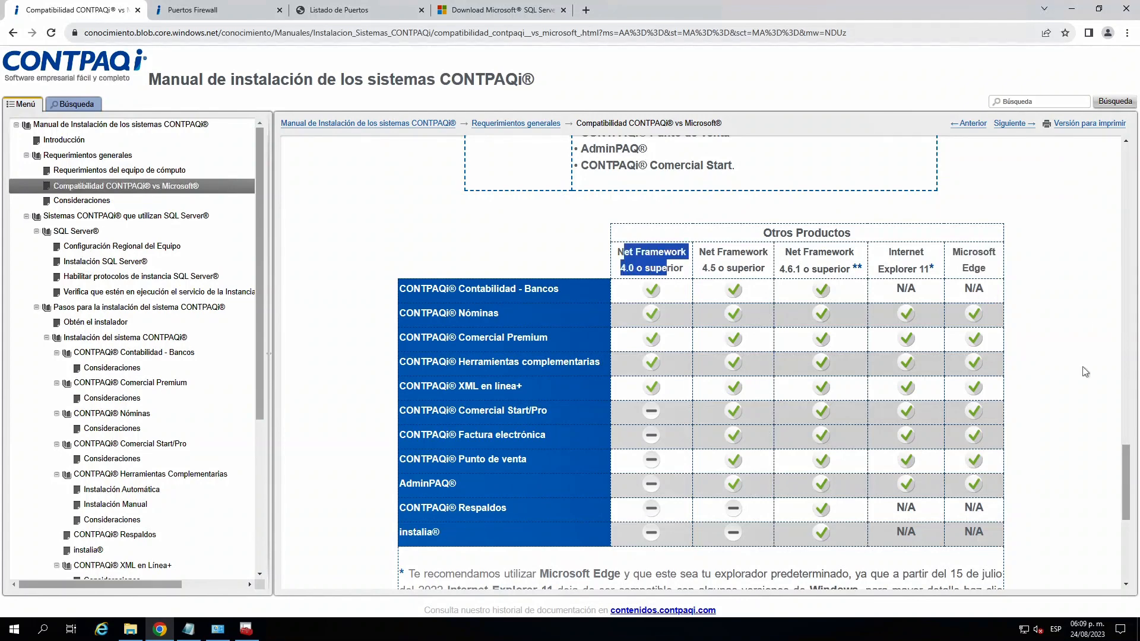
{"action": "left_click_drag", "start_coordinate": [1128, 463], "coordinate": [1123, 507]}
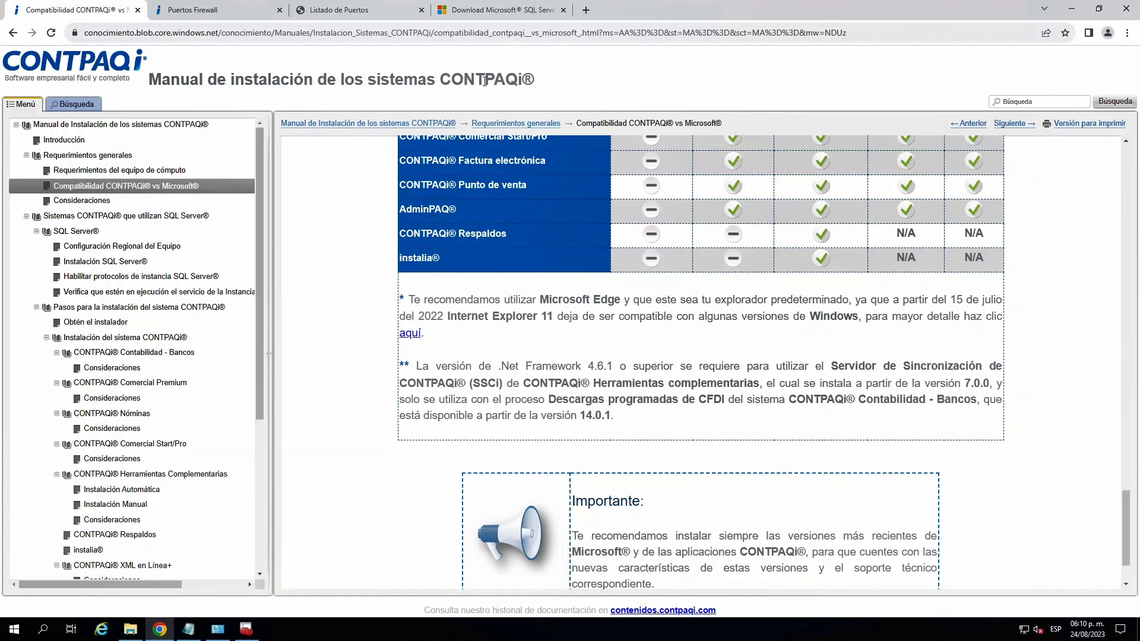
{"action": "left_click", "coordinate": [586, 9]}
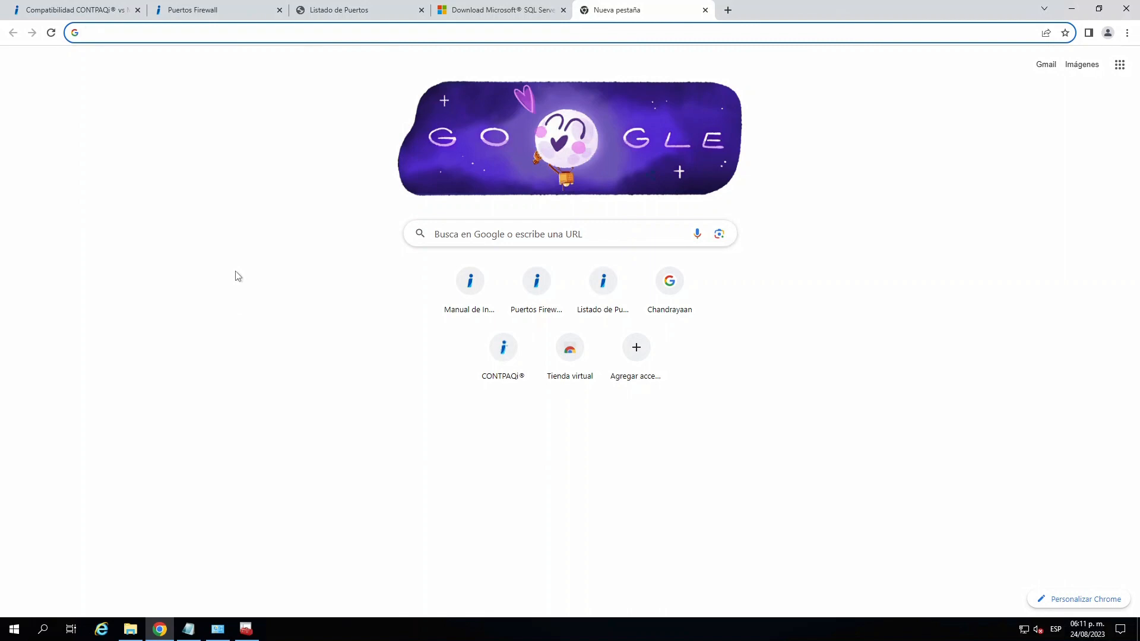
{"action": "type", "text": "contpaqi.com"}
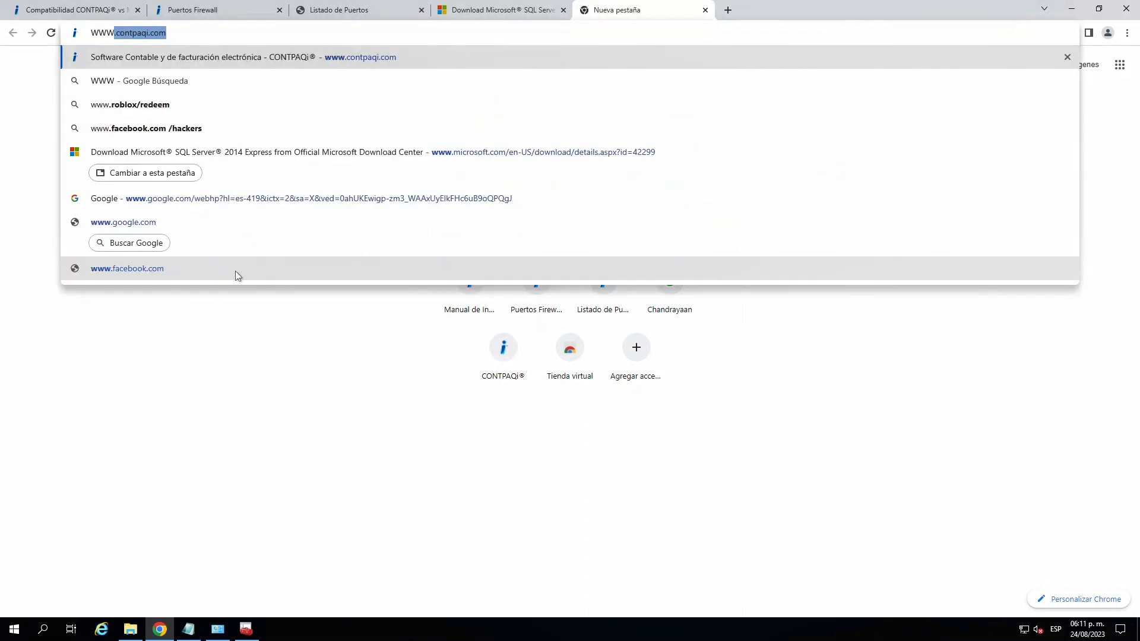
{"action": "key", "text": "Return"}
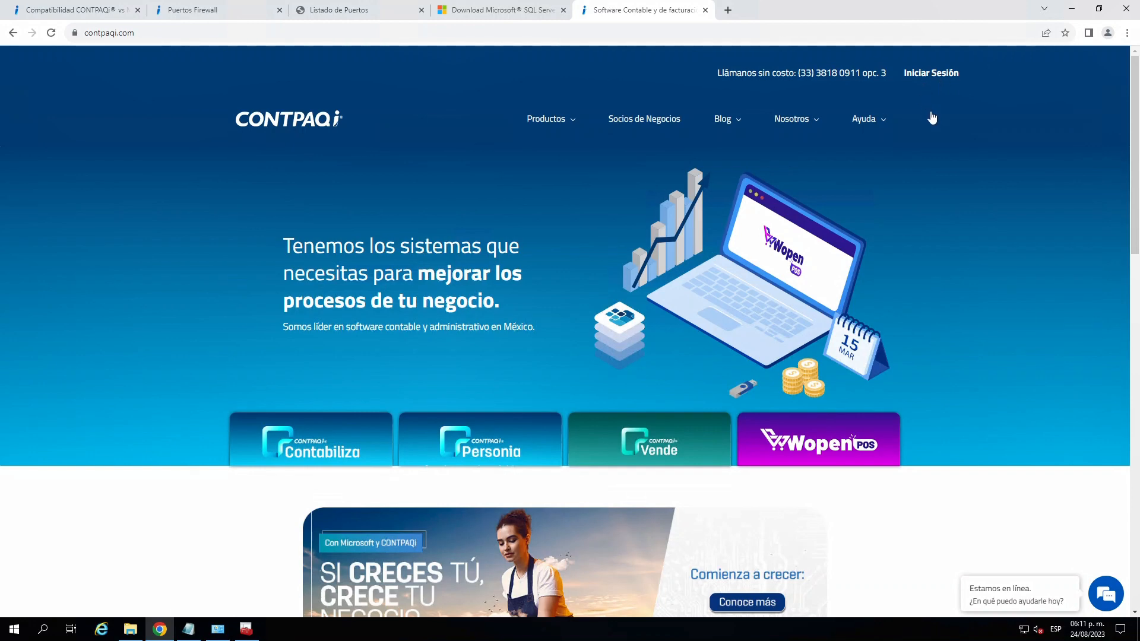
{"action": "key", "text": "End"}
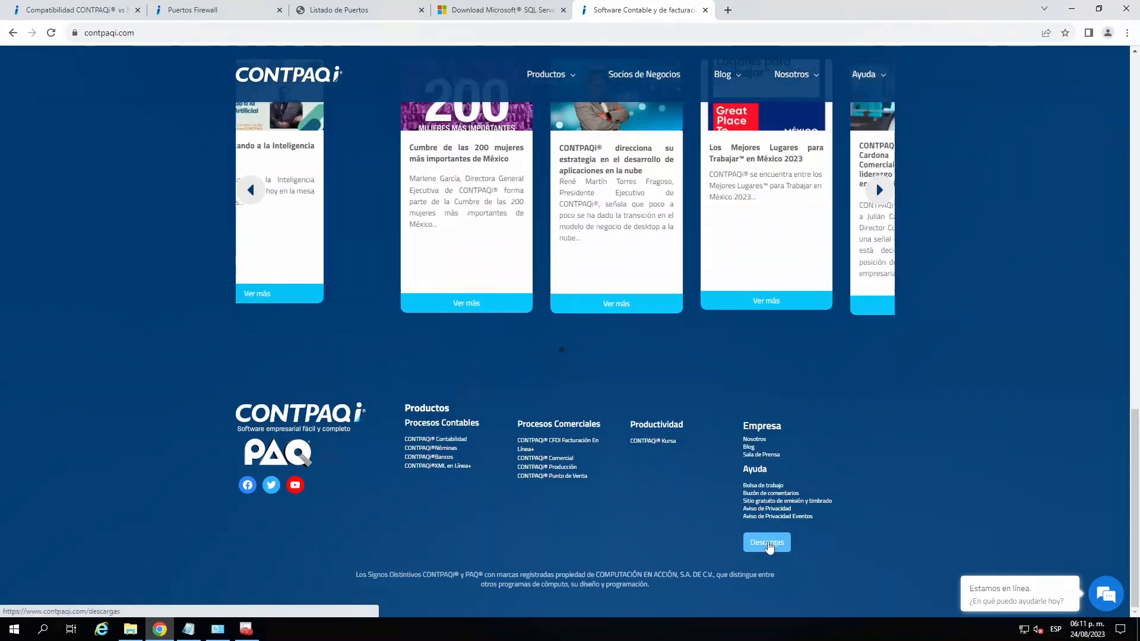
{"action": "left_click", "coordinate": [768, 543]}
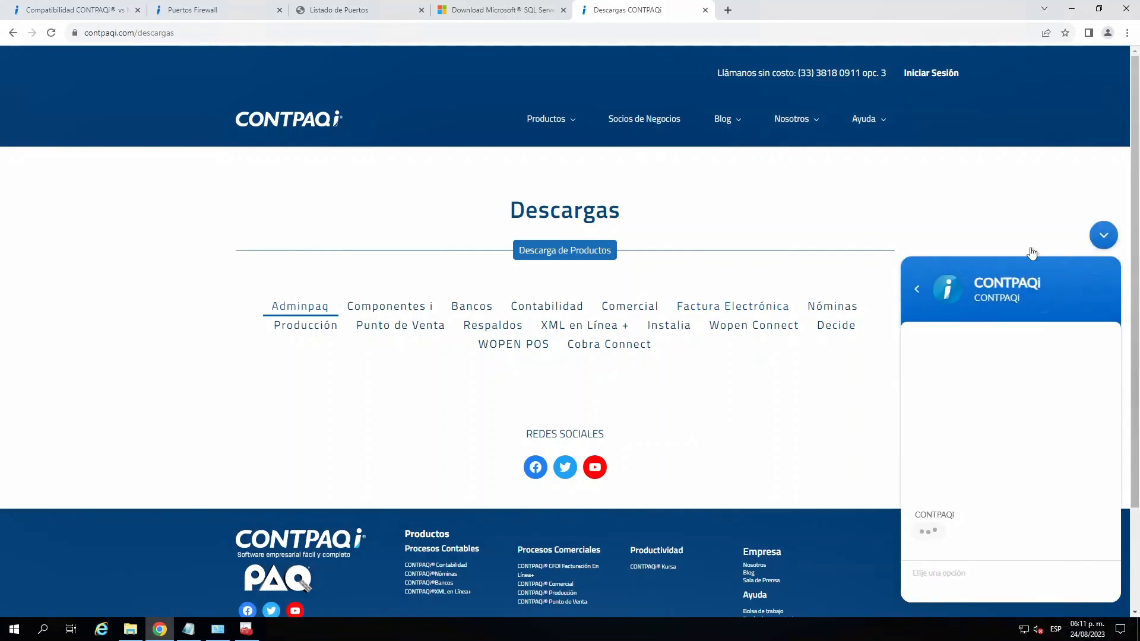
{"action": "left_click", "coordinate": [1104, 235]}
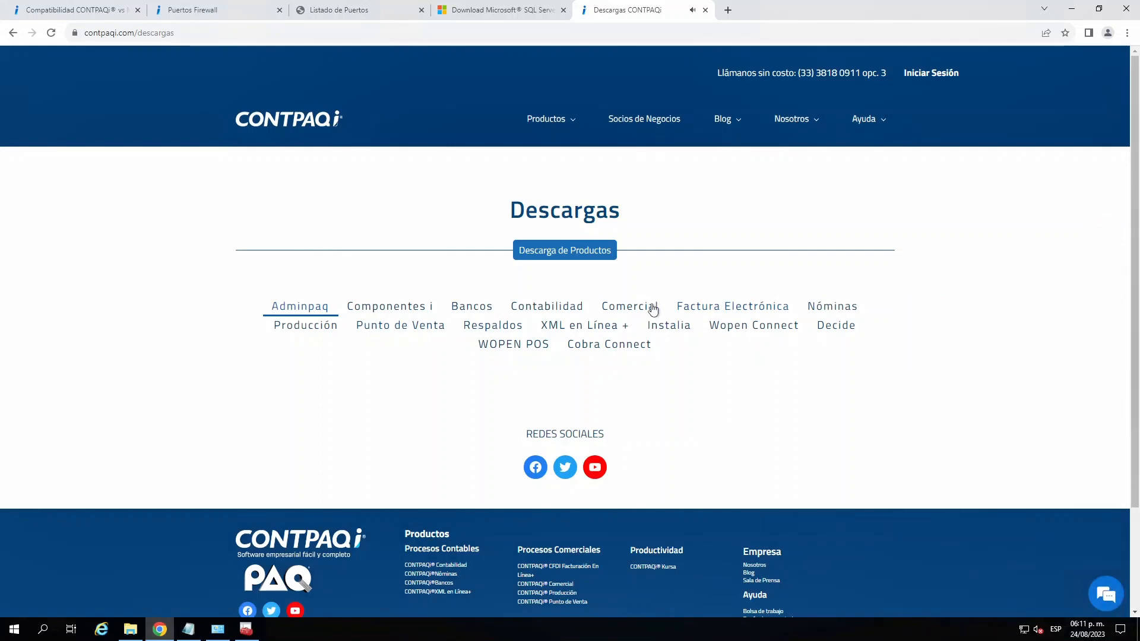
- From the Nóminas downloads, open the CONTPAQi Nóminas 15.4.1 technical letter PDF and highlight the Herramientas complementarias version on page 2
{"action": "left_click", "coordinate": [837, 309]}
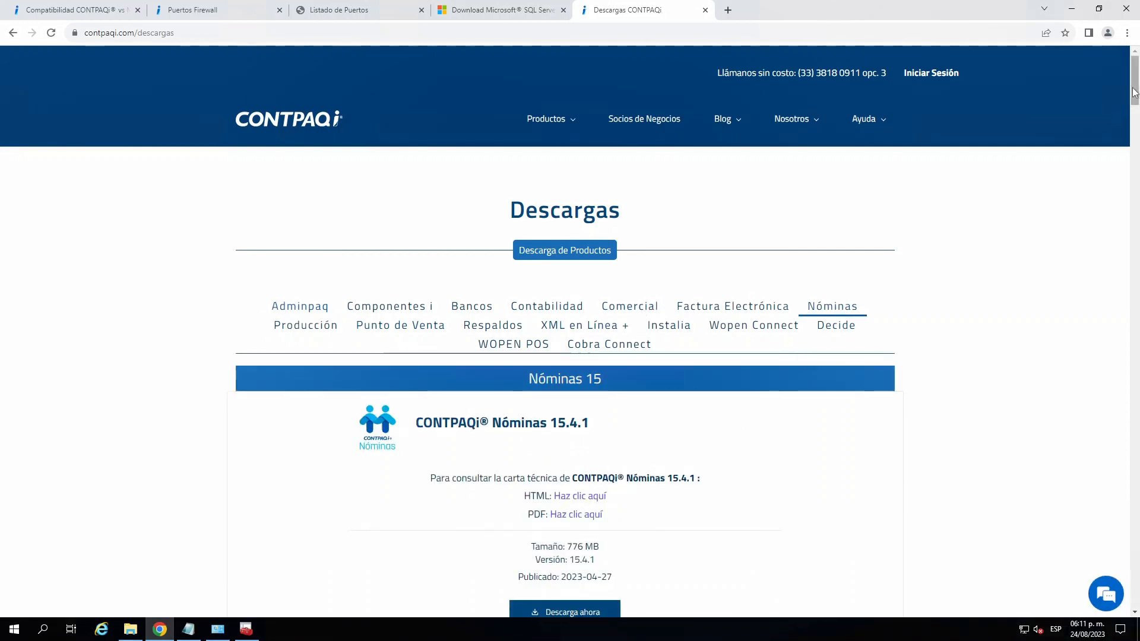
{"action": "scroll", "coordinate": [1135, 98], "scroll_direction": "down", "scroll_amount": 2}
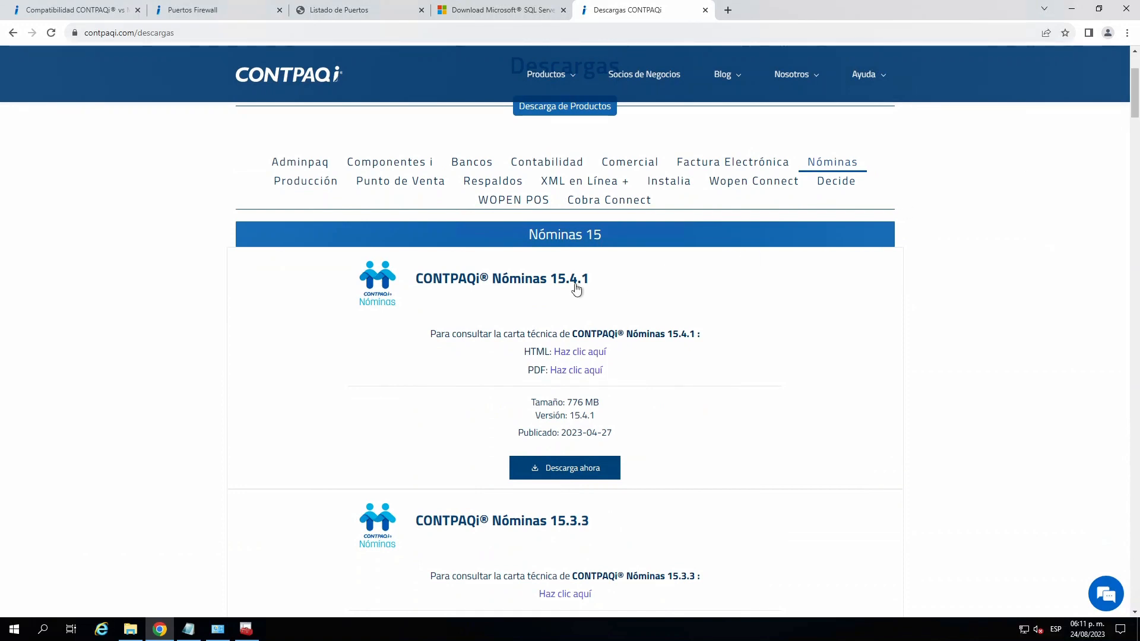
{"action": "left_click", "coordinate": [579, 370]}
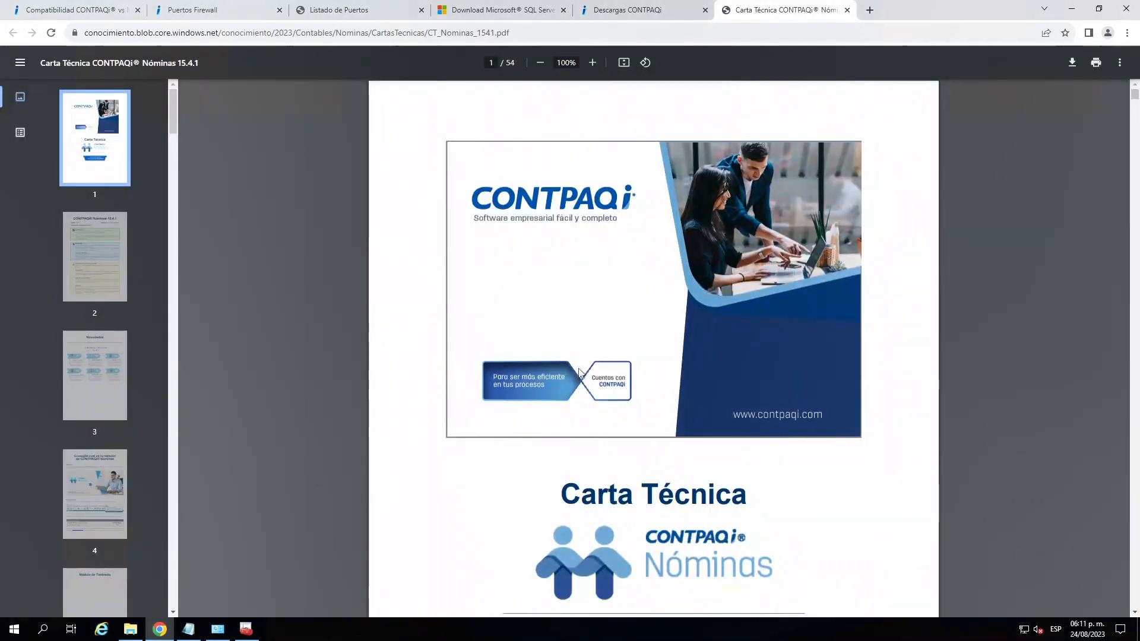
{"action": "left_click", "coordinate": [82, 248]}
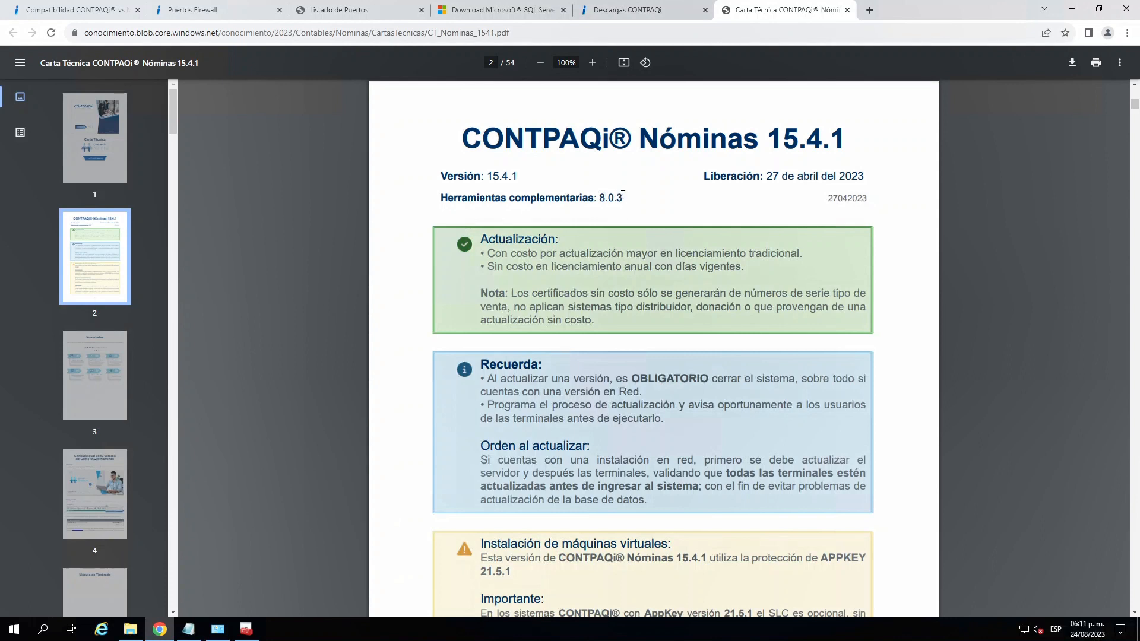
{"action": "left_click_drag", "start_coordinate": [624, 197], "coordinate": [601, 198]}
- Compare the Componentes i downloads with the Nóminas technical letter, highlighting the letter's product version and Herramientas complementarias version
{"action": "left_click", "coordinate": [621, 16]}
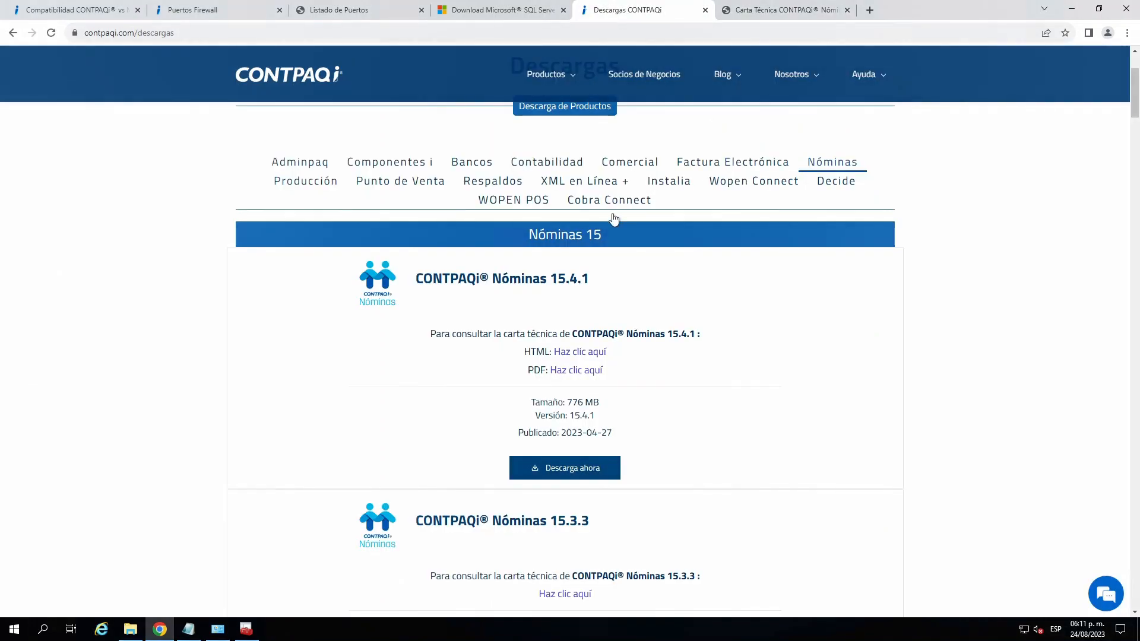
{"action": "left_click", "coordinate": [387, 169]}
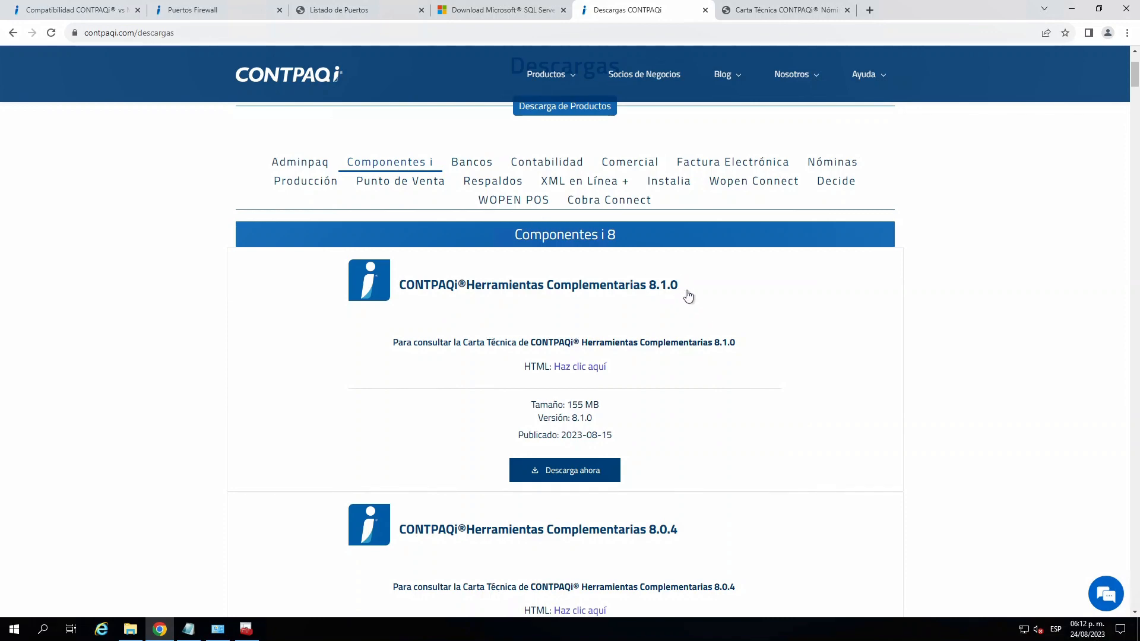
{"action": "left_click", "coordinate": [753, 10]}
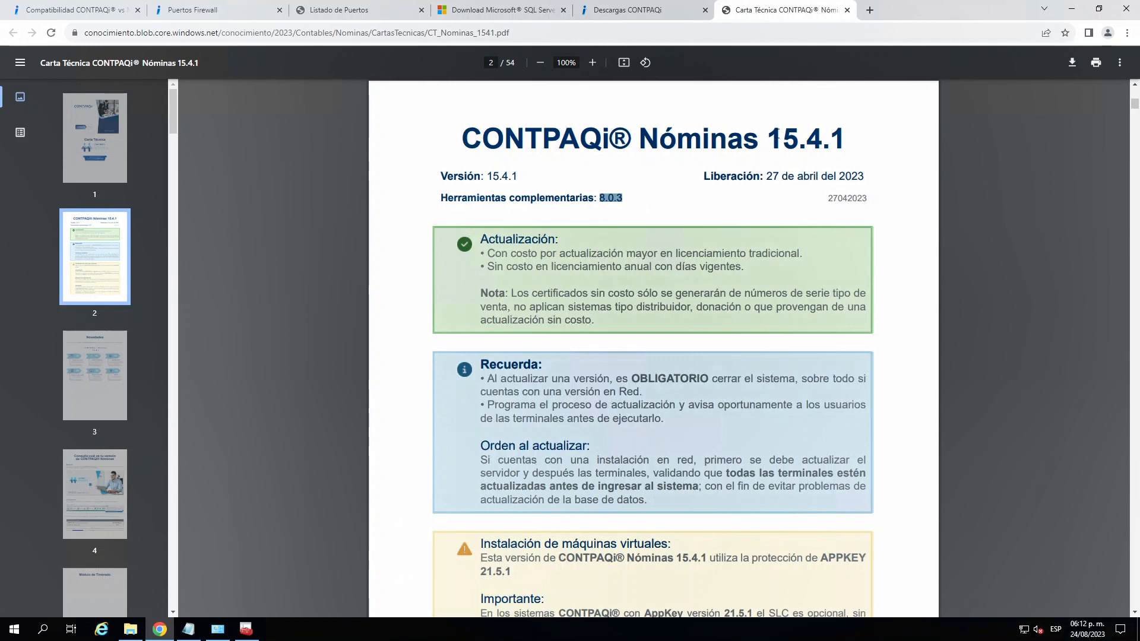
{"action": "left_click", "coordinate": [811, 134]}
{"action": "double_click", "coordinate": [811, 134]}
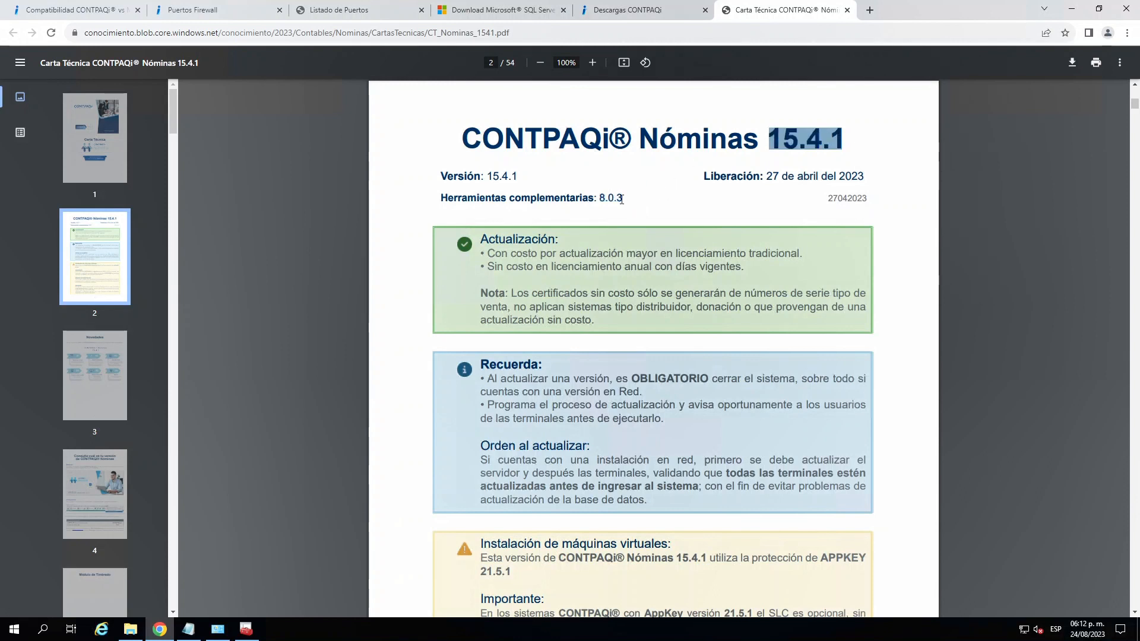
{"action": "left_click_drag", "start_coordinate": [623, 198], "coordinate": [600, 196]}
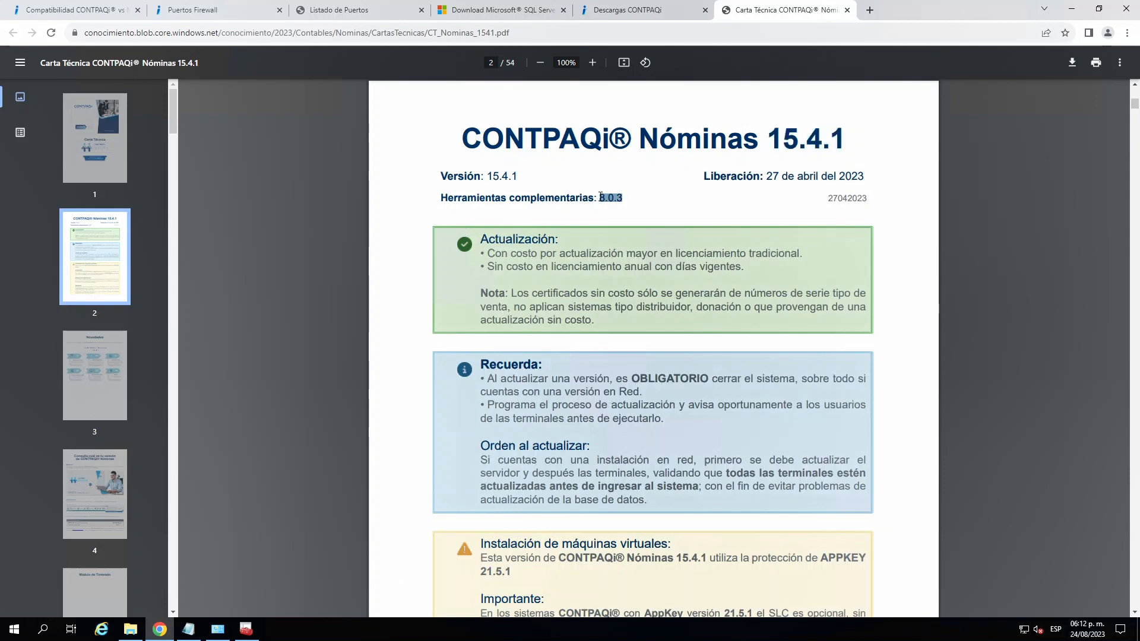
- Show the Contabilidad downloads, open the HTML technical letter for CONTPAQi Contabilidad 16.1.1, and return to the Descargas page
{"action": "left_click", "coordinate": [643, 10]}
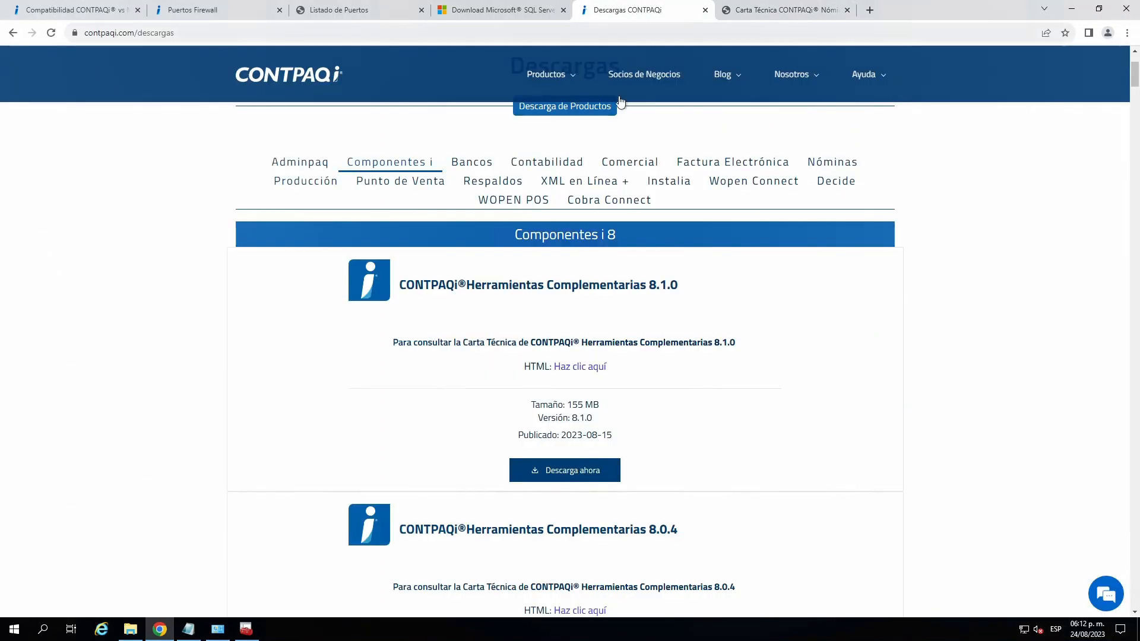
{"action": "left_click", "coordinate": [568, 169]}
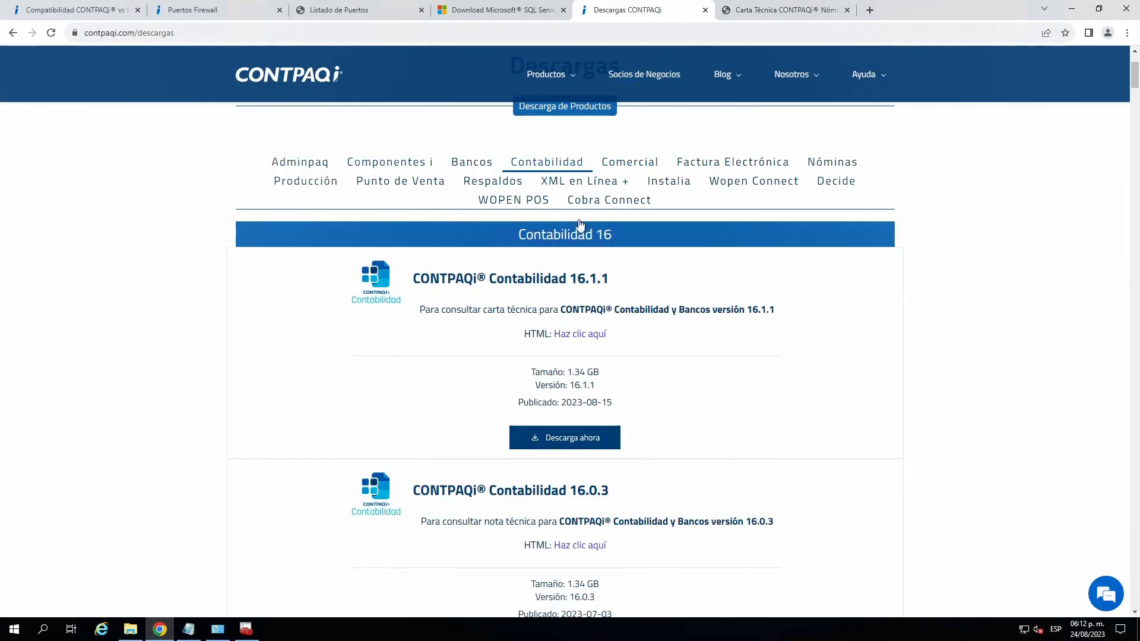
{"action": "left_click", "coordinate": [579, 334]}
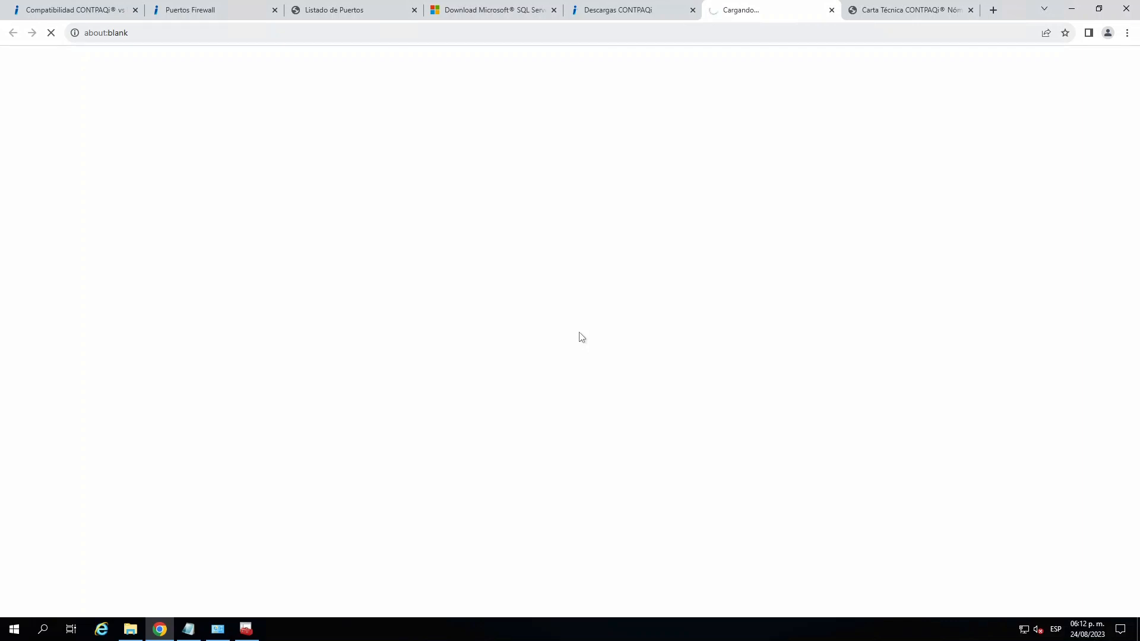
{"action": "left_click", "coordinate": [649, 15]}
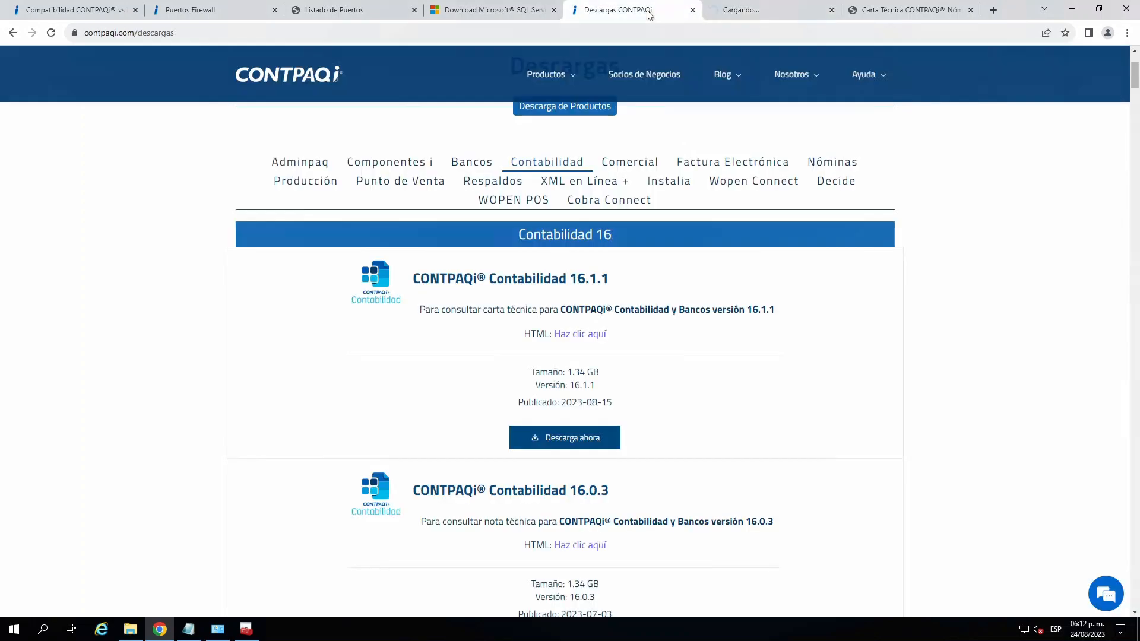
{"action": "left_click", "coordinate": [755, 19]}
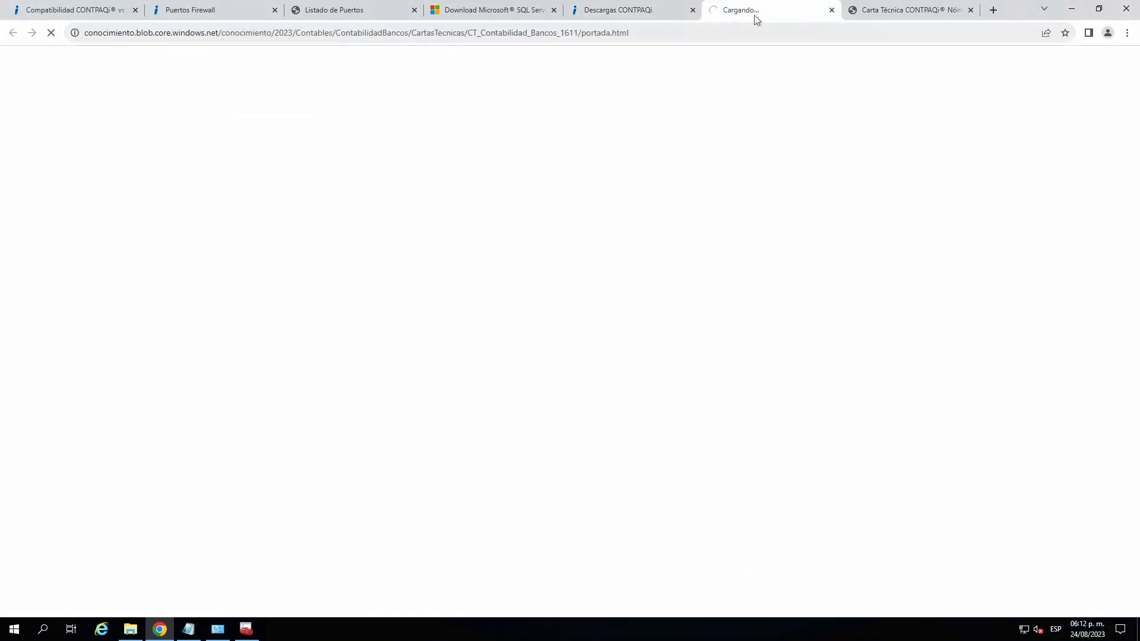
{"action": "left_click", "coordinate": [858, 12]}
{"action": "left_click", "coordinate": [652, 15]}
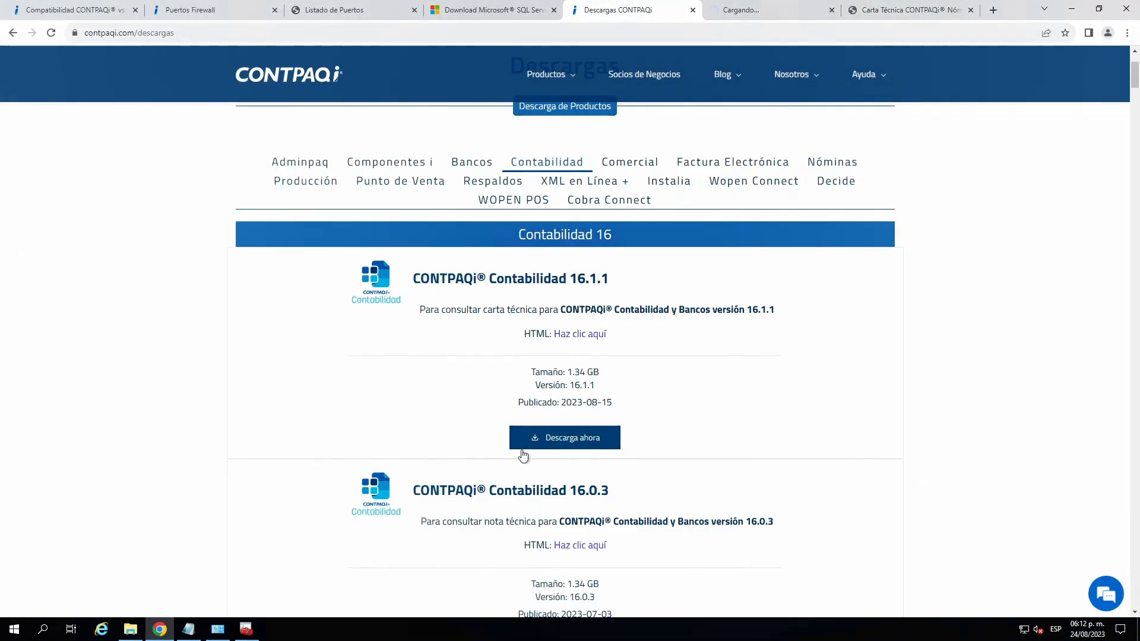
- Switch to File Explorer and inspect the ADD folders of CTi_NOMINAS_1541 and CONTABILIDAD_BANCOS_1603_804 for the file version of the CONTPAQ i Componentes i installer
{"action": "left_click", "coordinate": [131, 629]}
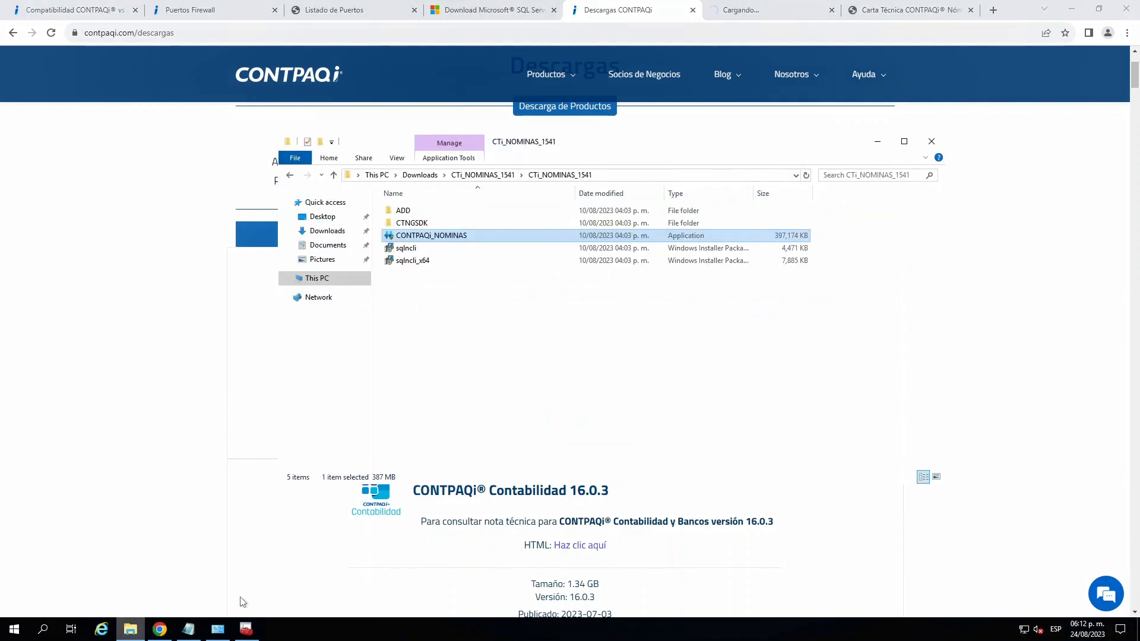
{"action": "double_click", "coordinate": [413, 215]}
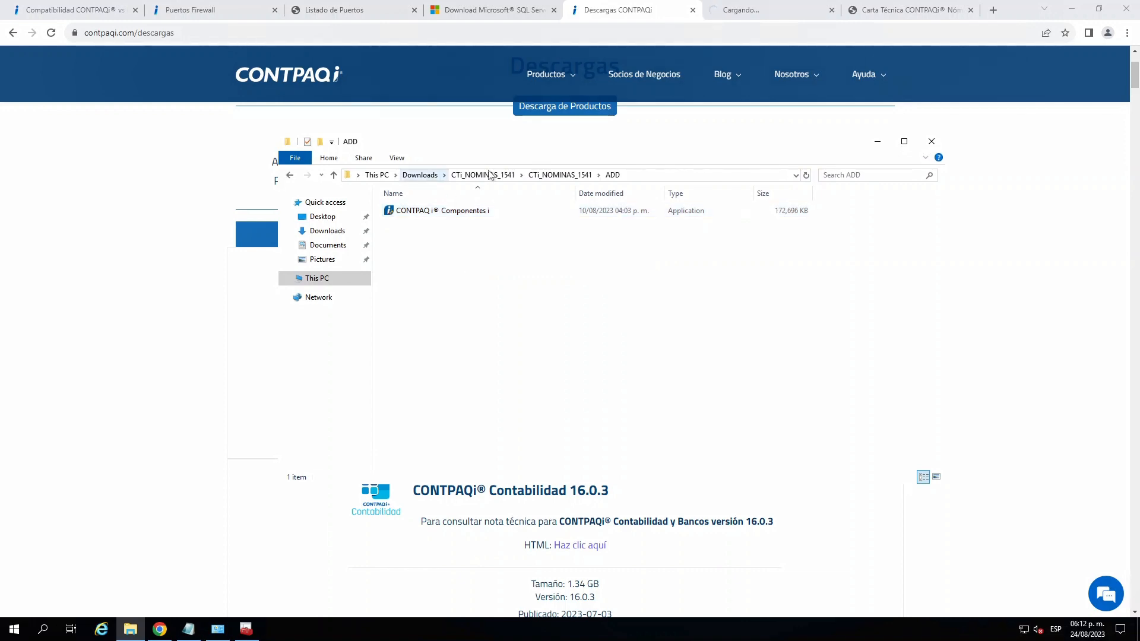
{"action": "left_click", "coordinate": [420, 175]}
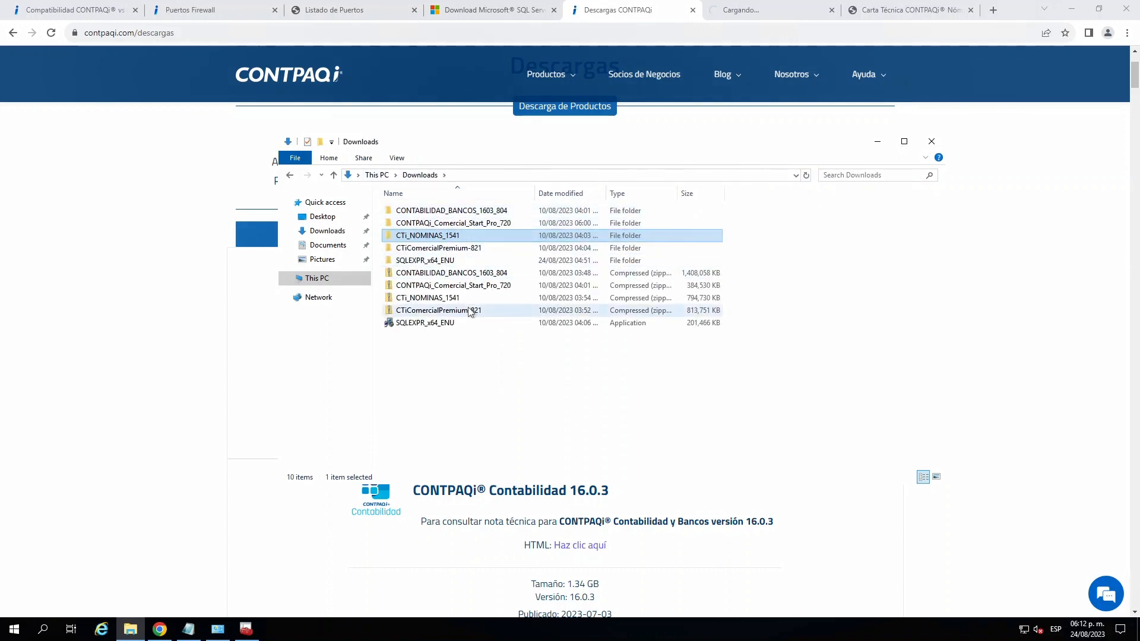
{"action": "left_click", "coordinate": [470, 274]}
{"action": "double_click", "coordinate": [474, 211]}
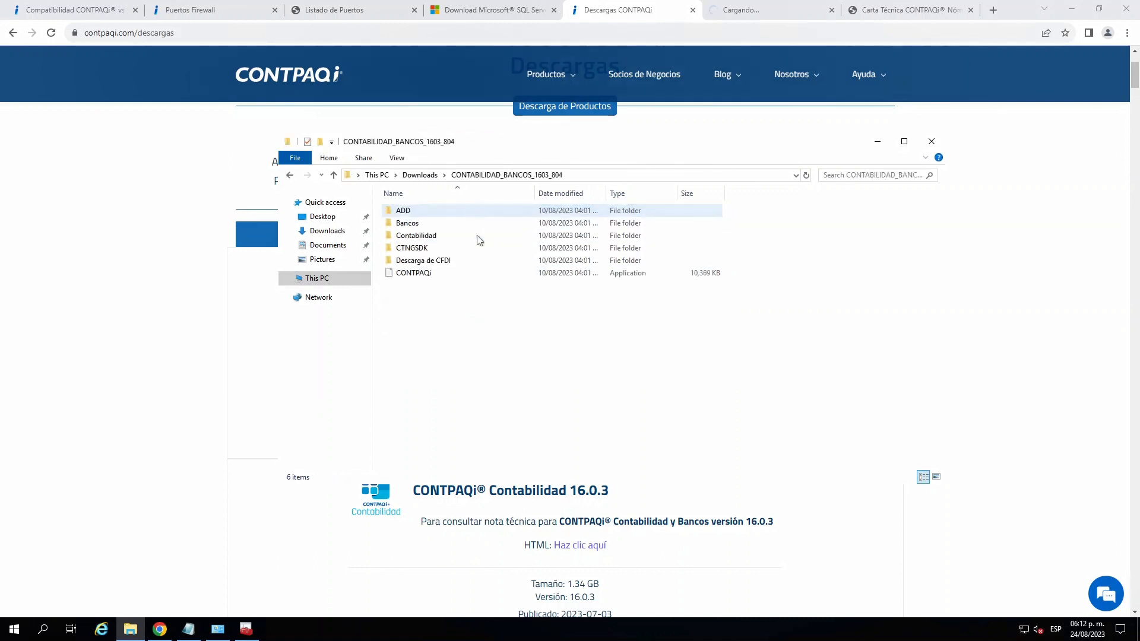
{"action": "double_click", "coordinate": [409, 211]}
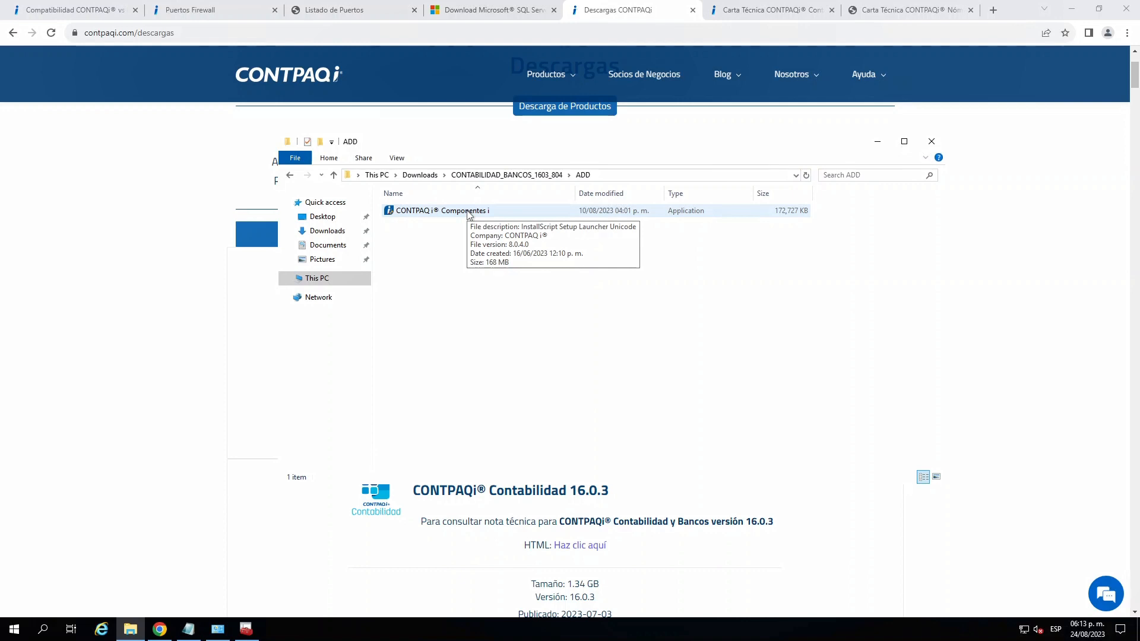
- Return to the Downloads folder and open the inner CTi_NOMINAS_1541 folder containing the CONTPAQi_NOMINAS installer
{"action": "left_click", "coordinate": [423, 176]}
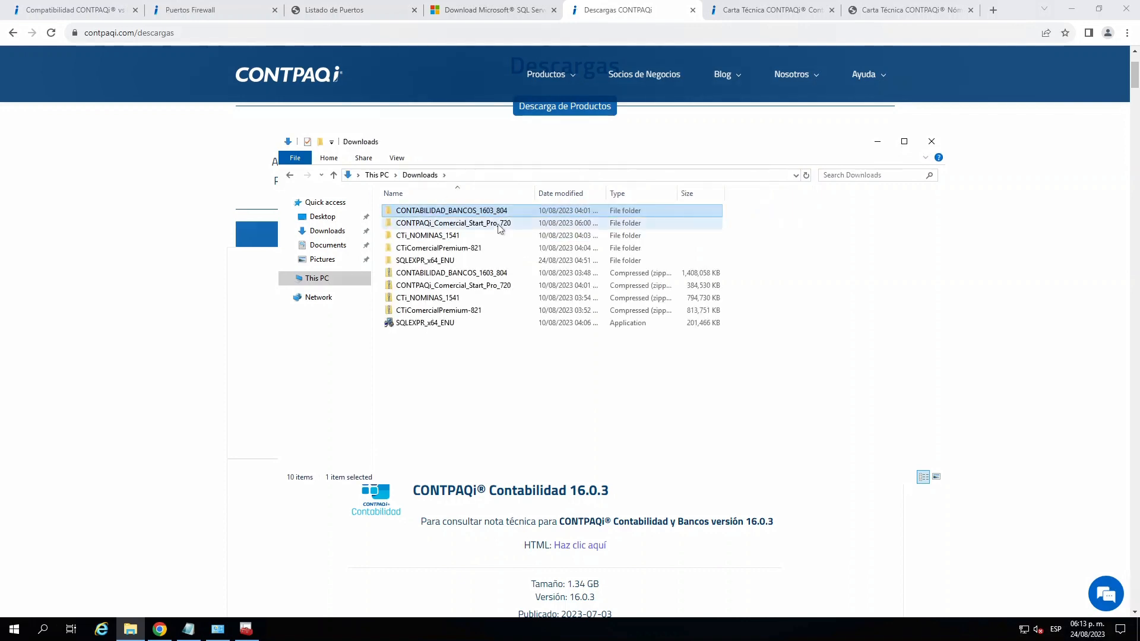
{"action": "left_click", "coordinate": [451, 237]}
{"action": "double_click", "coordinate": [451, 236]}
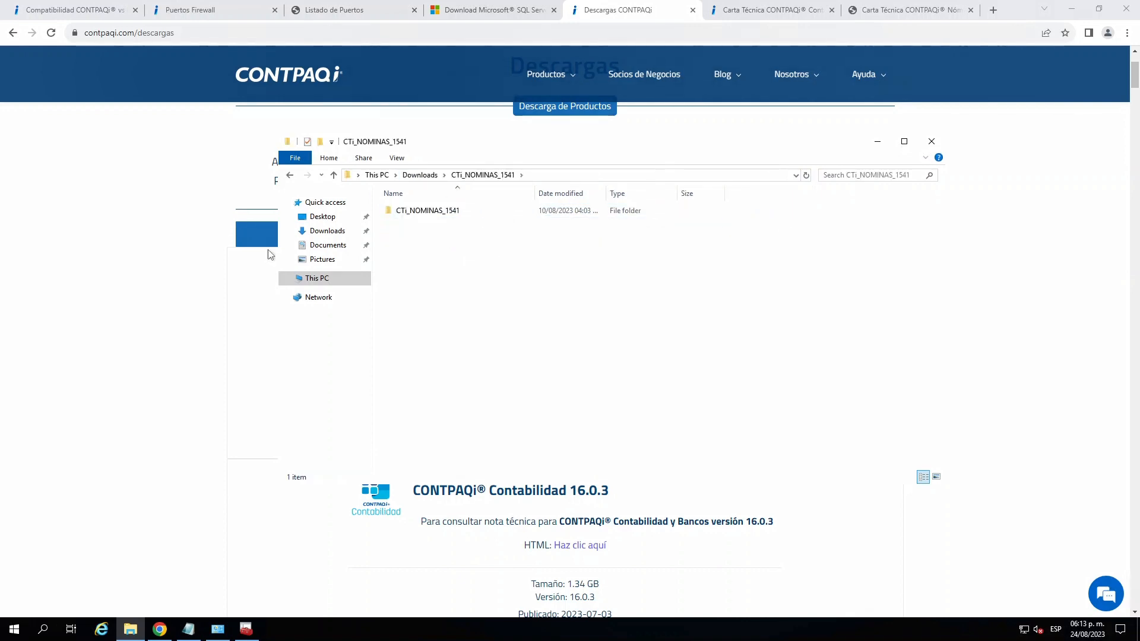
{"action": "double_click", "coordinate": [453, 212]}
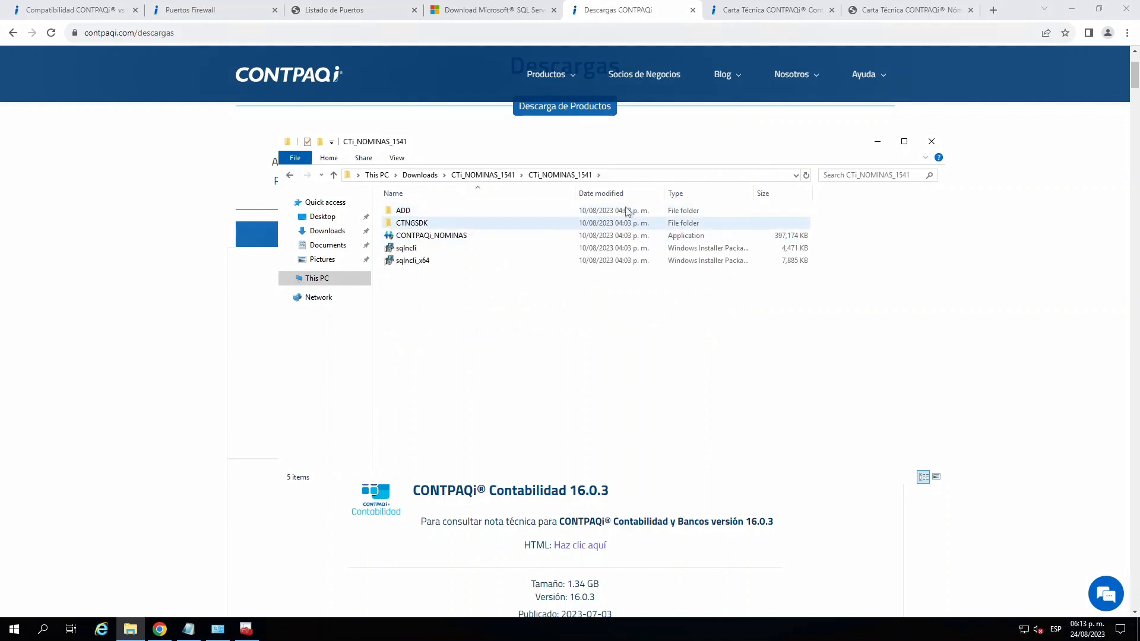
- In the browser's CONTPAQi Contabilidad-Bancos 16.1.1 technical letter, open the product version page and highlight its Herramientas complementarias and product versions
{"action": "left_click", "coordinate": [749, 9]}
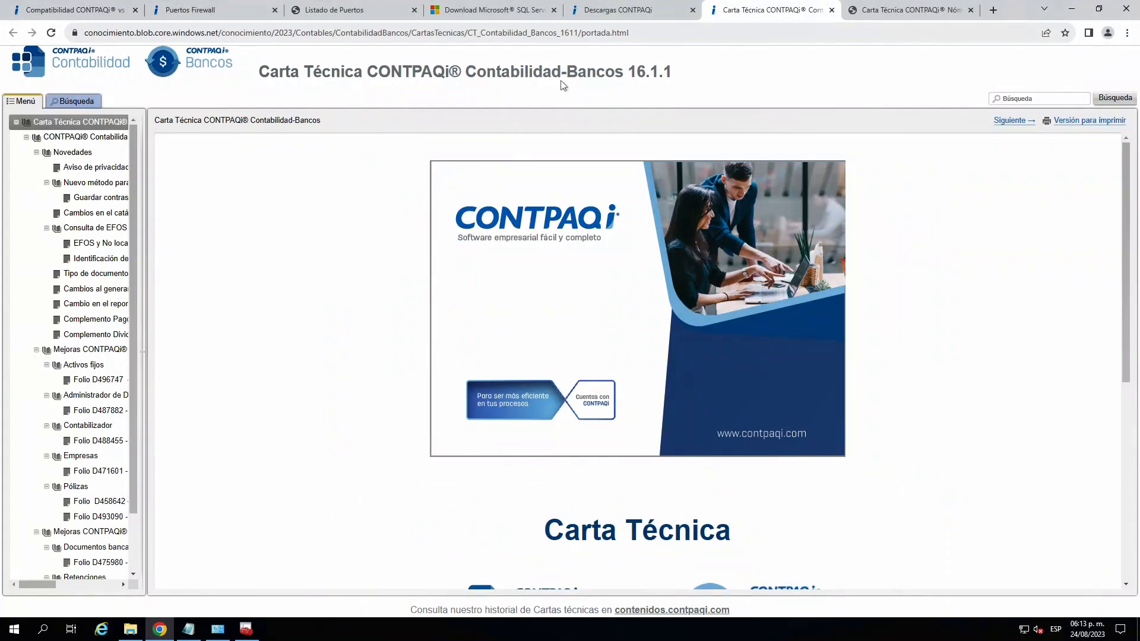
{"action": "left_click", "coordinate": [86, 153]}
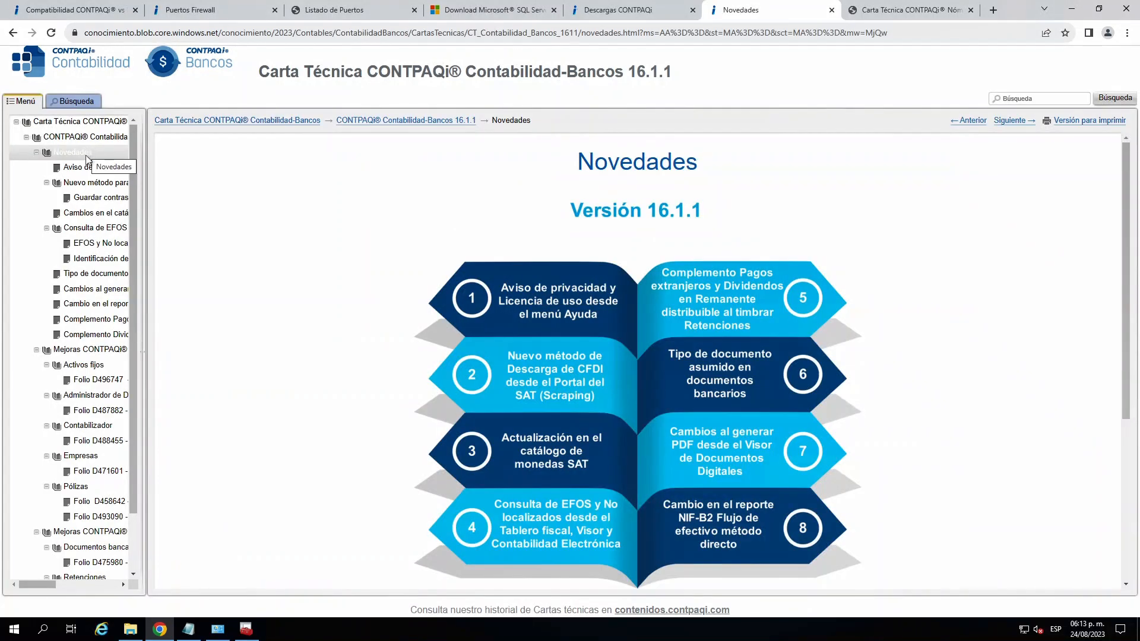
{"action": "left_click", "coordinate": [92, 168]}
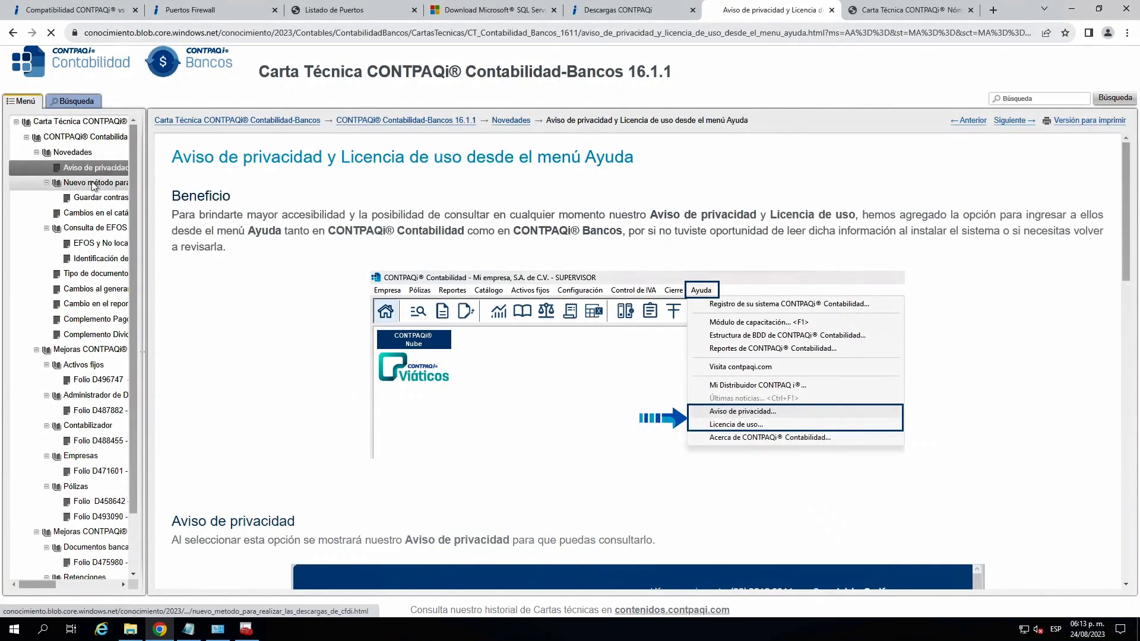
{"action": "left_click", "coordinate": [93, 183]}
{"action": "left_click", "coordinate": [95, 138]}
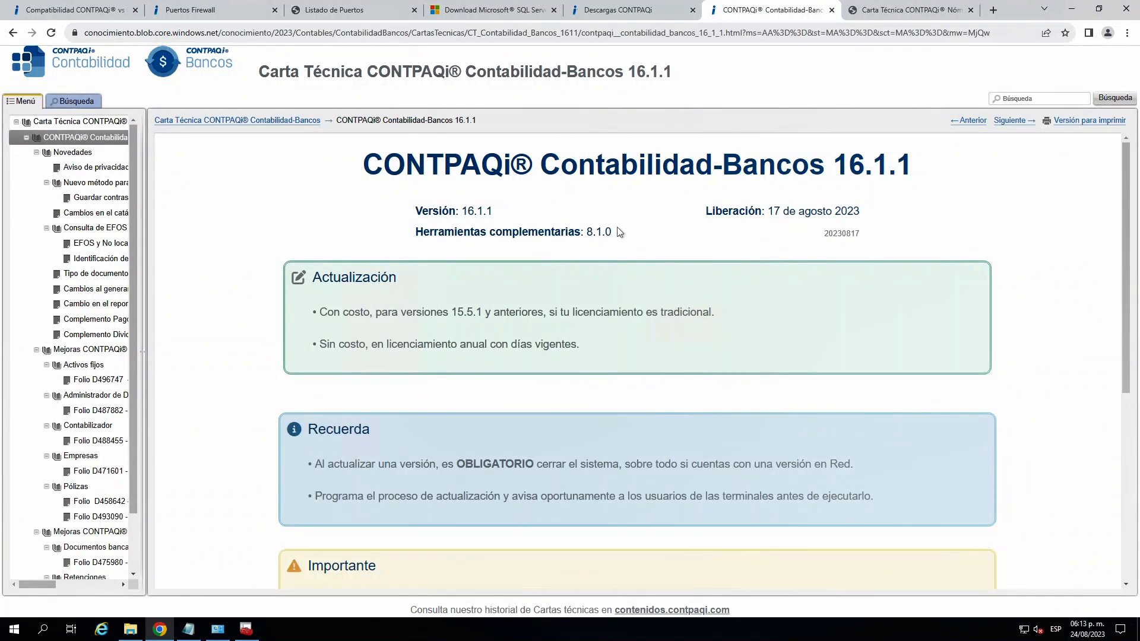
{"action": "left_click_drag", "start_coordinate": [612, 233], "coordinate": [586, 232]}
{"action": "left_click_drag", "start_coordinate": [835, 162], "coordinate": [912, 164]}
- Download CONTPAQi Contabilidad 16.1.1 from the Descargas page, check the Componentes i downloads and return to the Contabilidad list
{"action": "left_click", "coordinate": [625, 11]}
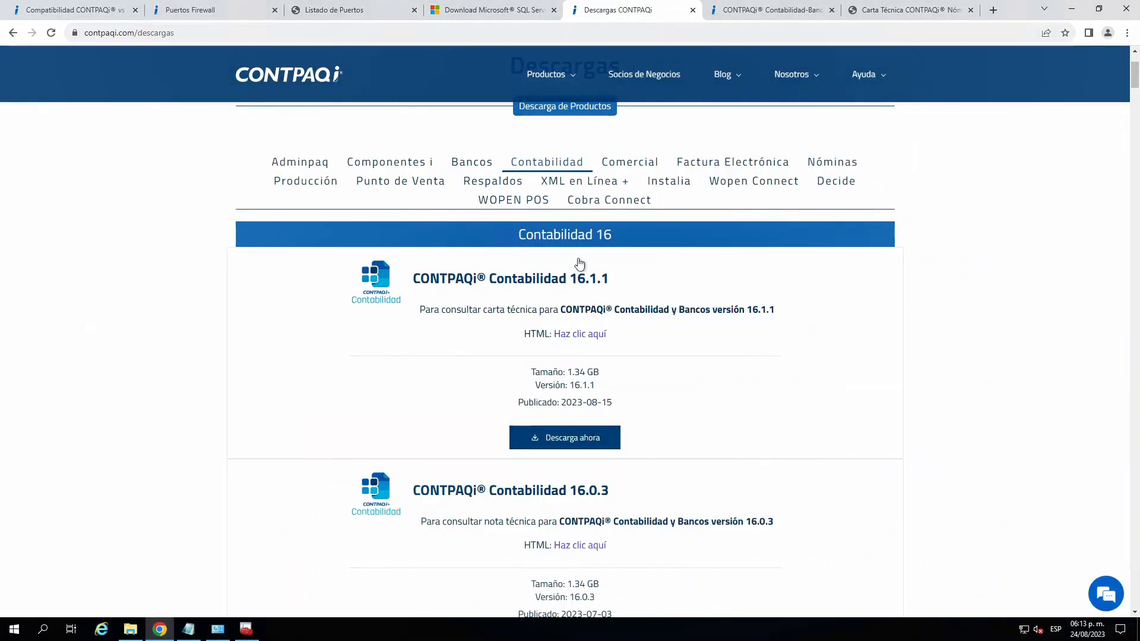
{"action": "left_click", "coordinate": [561, 442]}
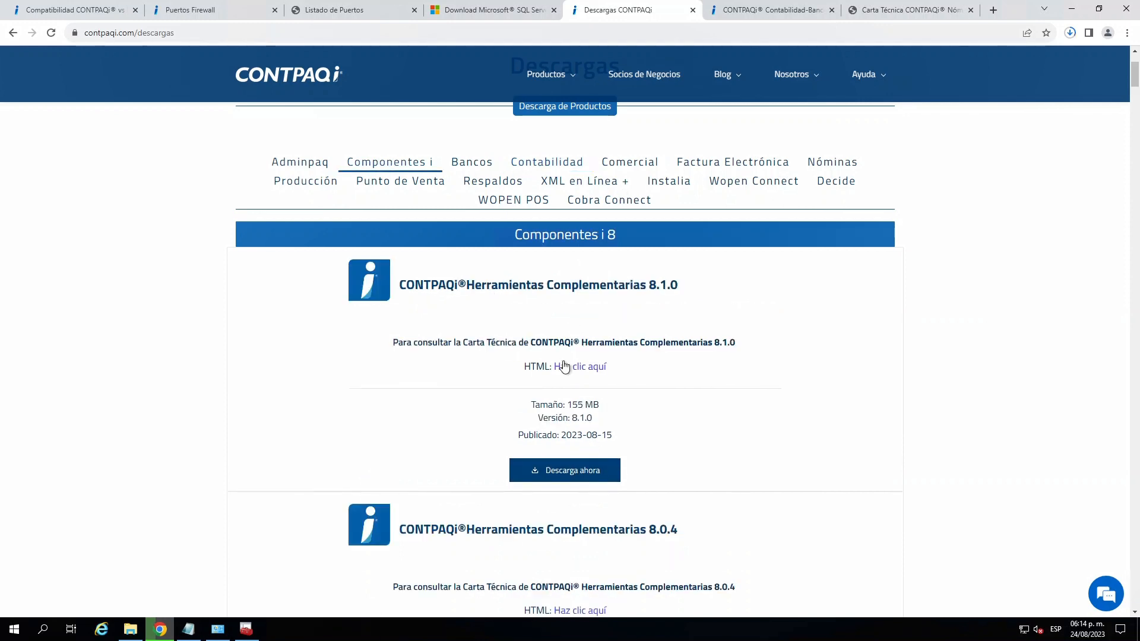
{"action": "left_click", "coordinate": [579, 161]}
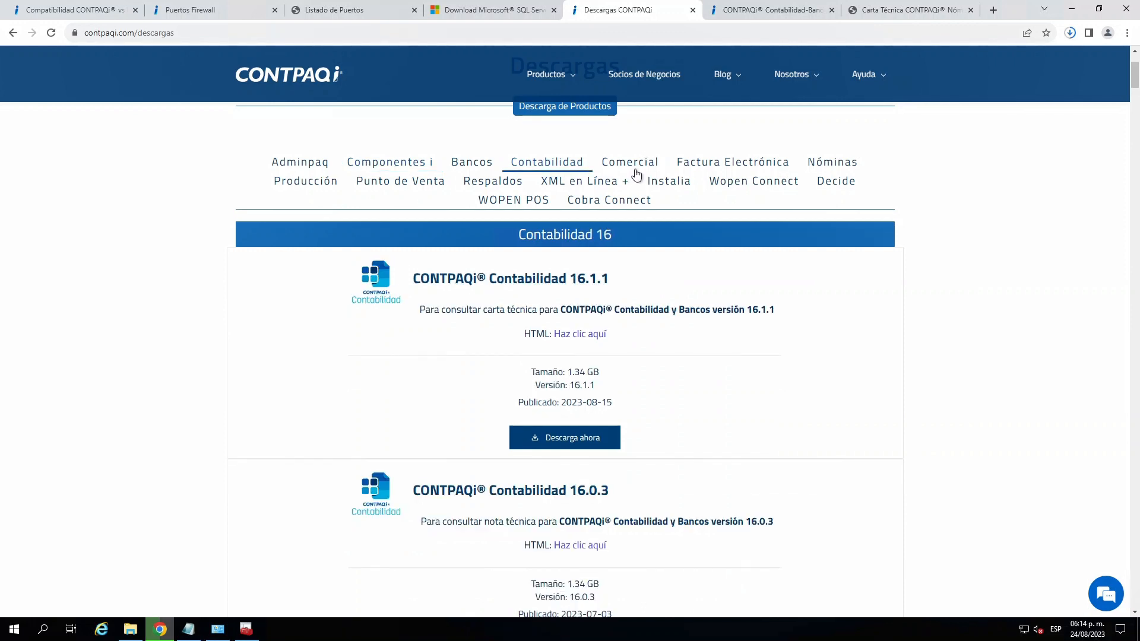
- Show the CONTPAQi Nóminas 15.4.1 technical letter again, then minimize the browser to bring the CTi_NOMINAS_1541 folder into view
{"action": "left_click", "coordinate": [899, 10]}
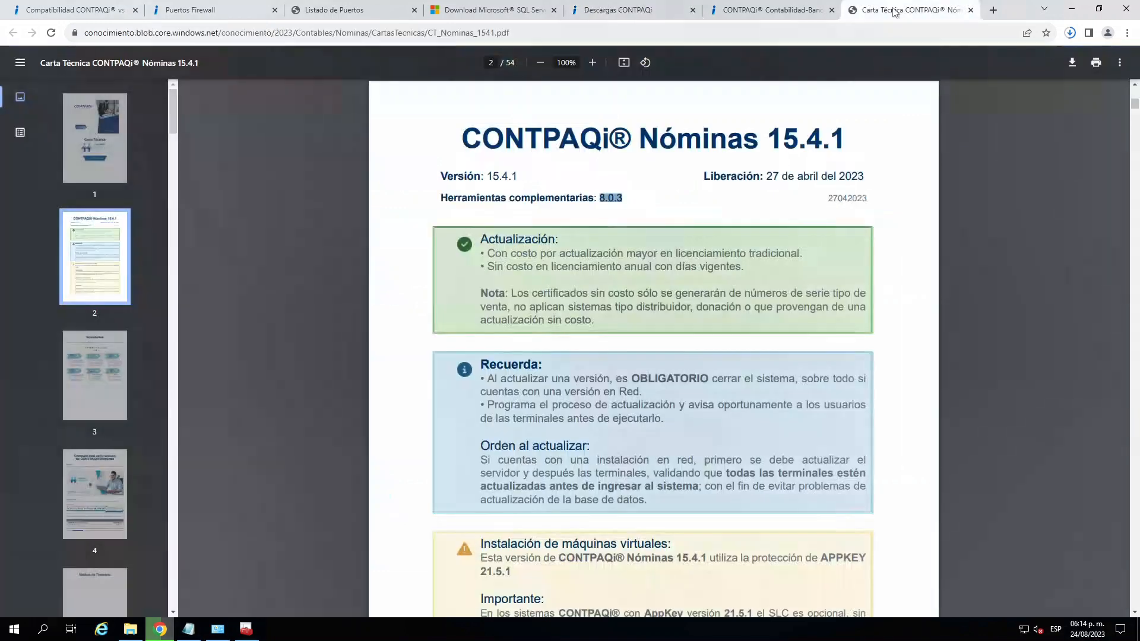
{"action": "left_click", "coordinate": [1073, 12]}
{"action": "left_click", "coordinate": [679, 226]}
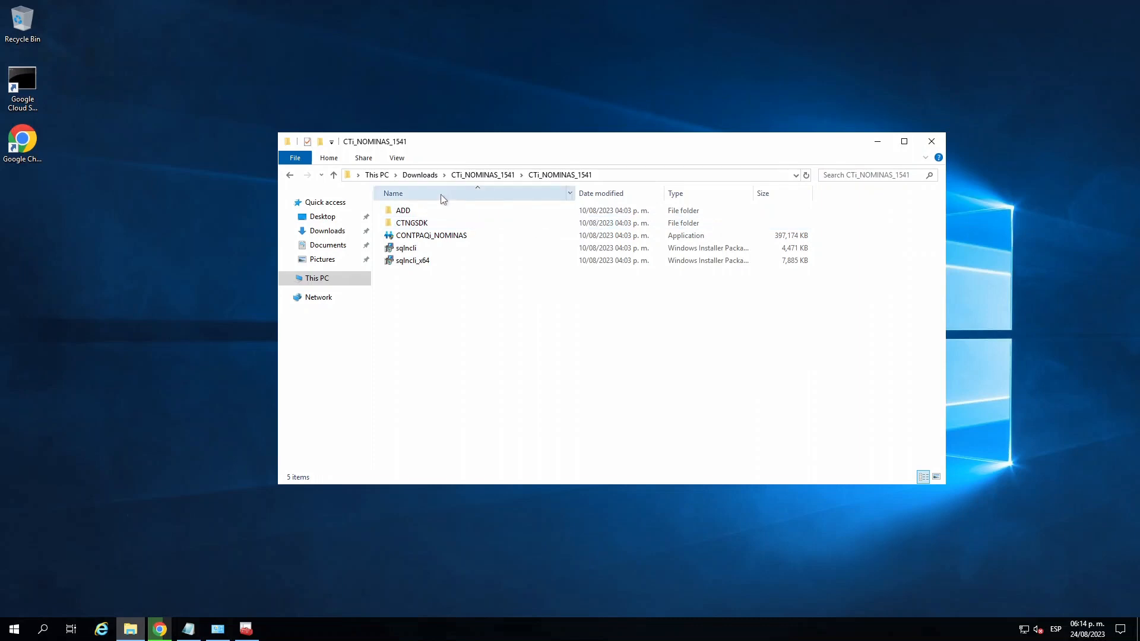
{"action": "left_click", "coordinate": [482, 275]}
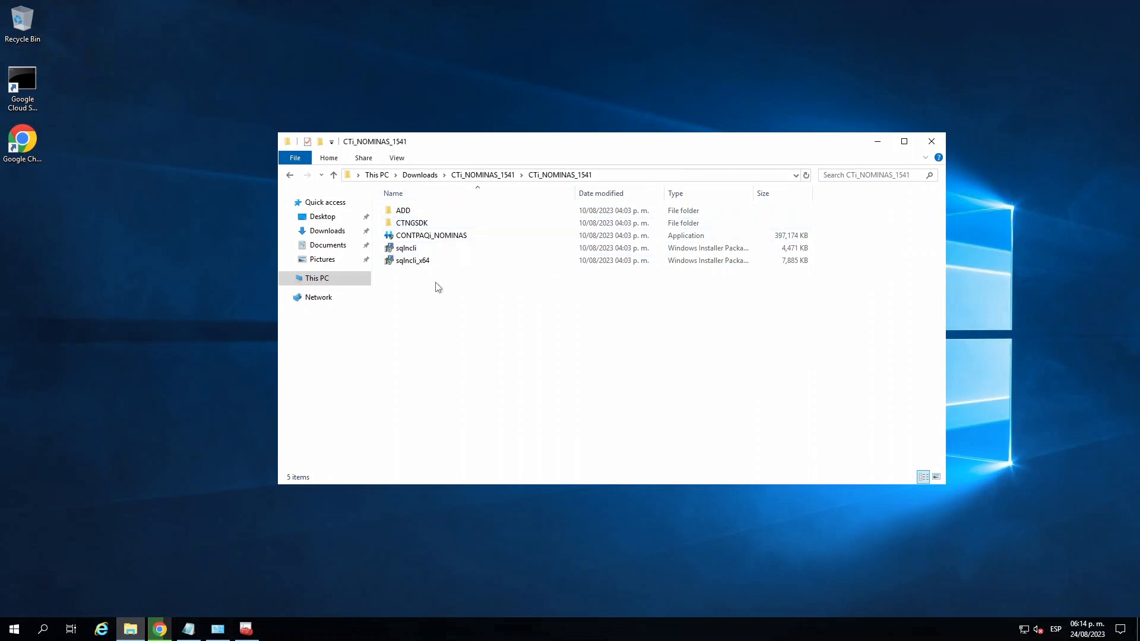
{"action": "left_click", "coordinate": [1018, 630]}
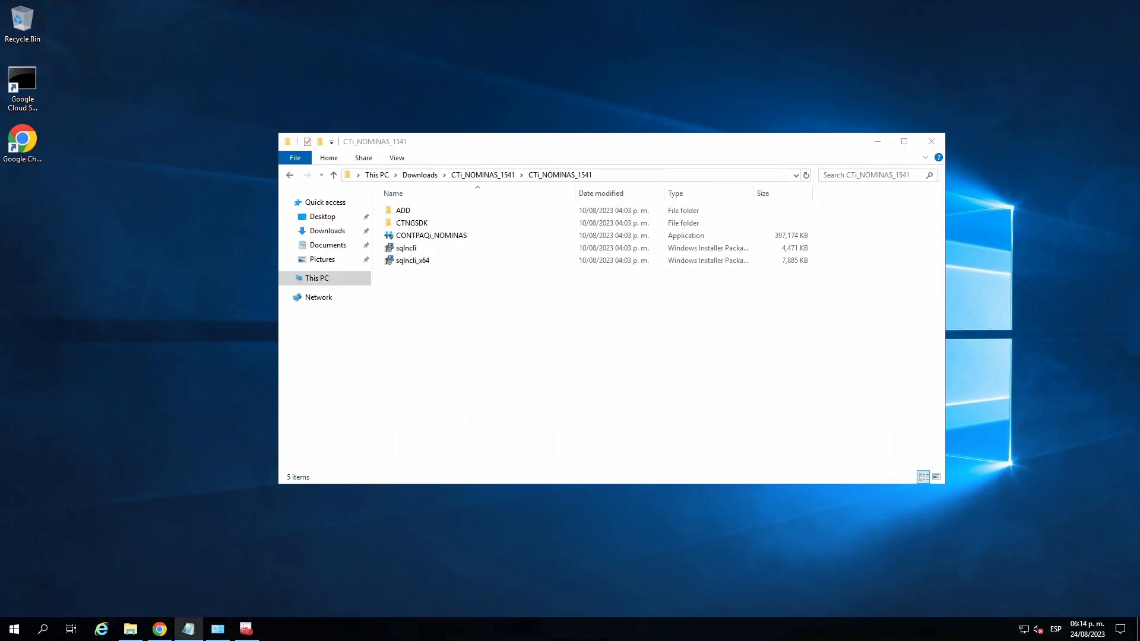
- In the browser's installation manual, open Configuración de antivirus, highlight Kaspersky Internet Security and read through the folder exclusion steps
{"action": "left_click", "coordinate": [159, 630]}
{"action": "left_click", "coordinate": [112, 8]}
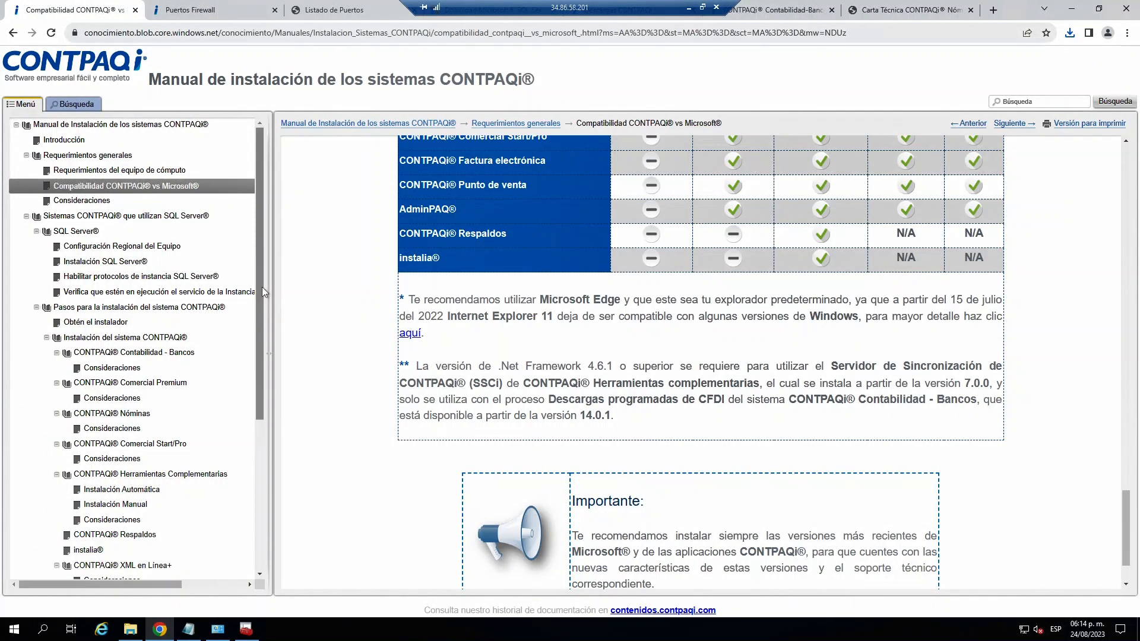
{"action": "left_click_drag", "start_coordinate": [259, 307], "coordinate": [257, 456]}
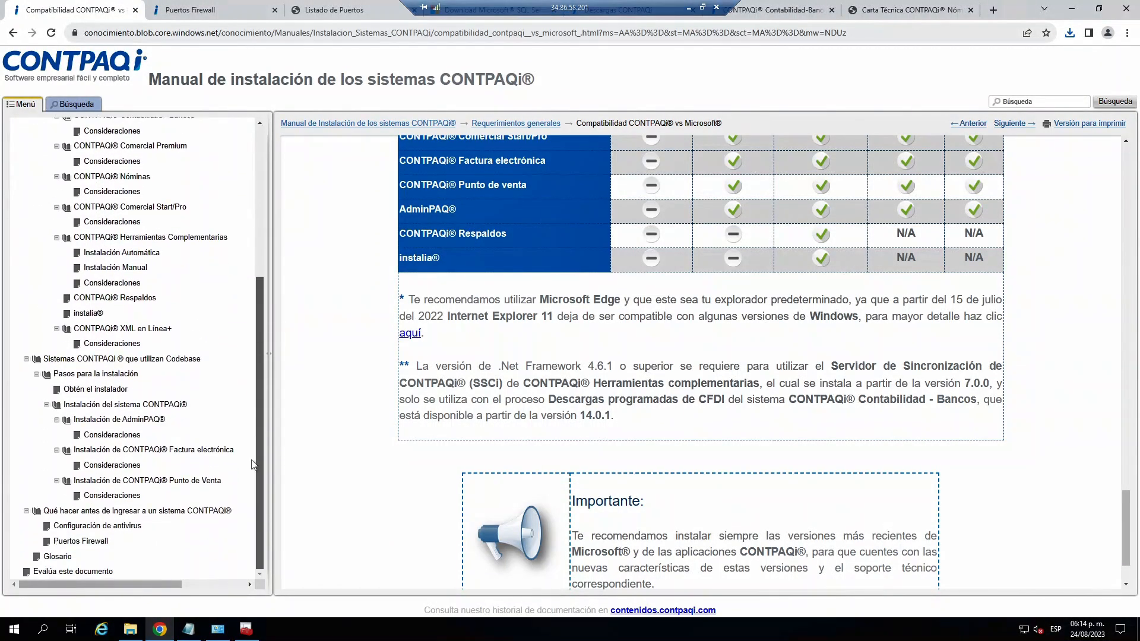
{"action": "left_click", "coordinate": [99, 527]}
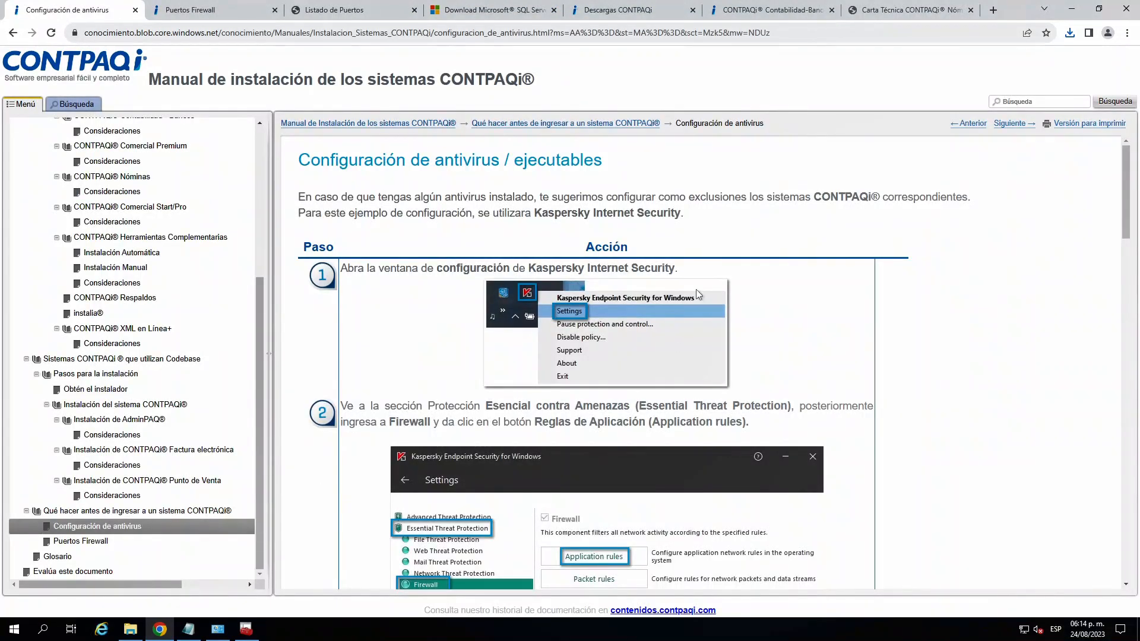
{"action": "left_click_drag", "start_coordinate": [531, 268], "coordinate": [659, 268]}
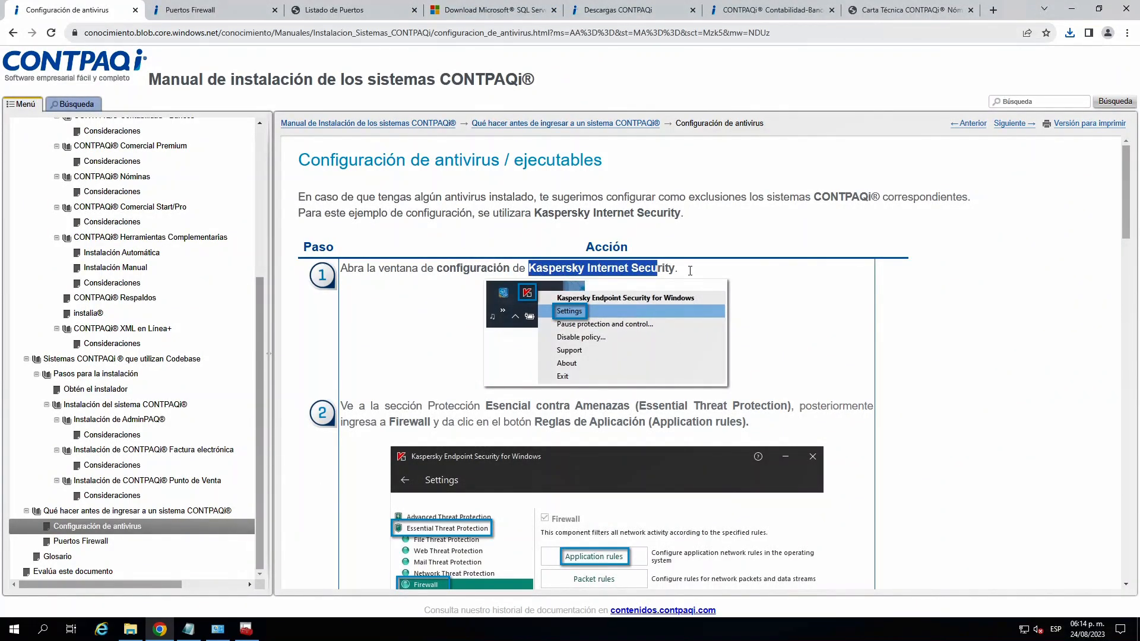
{"action": "left_click", "coordinate": [743, 282]}
{"action": "left_click_drag", "start_coordinate": [1126, 168], "coordinate": [1084, 470]}
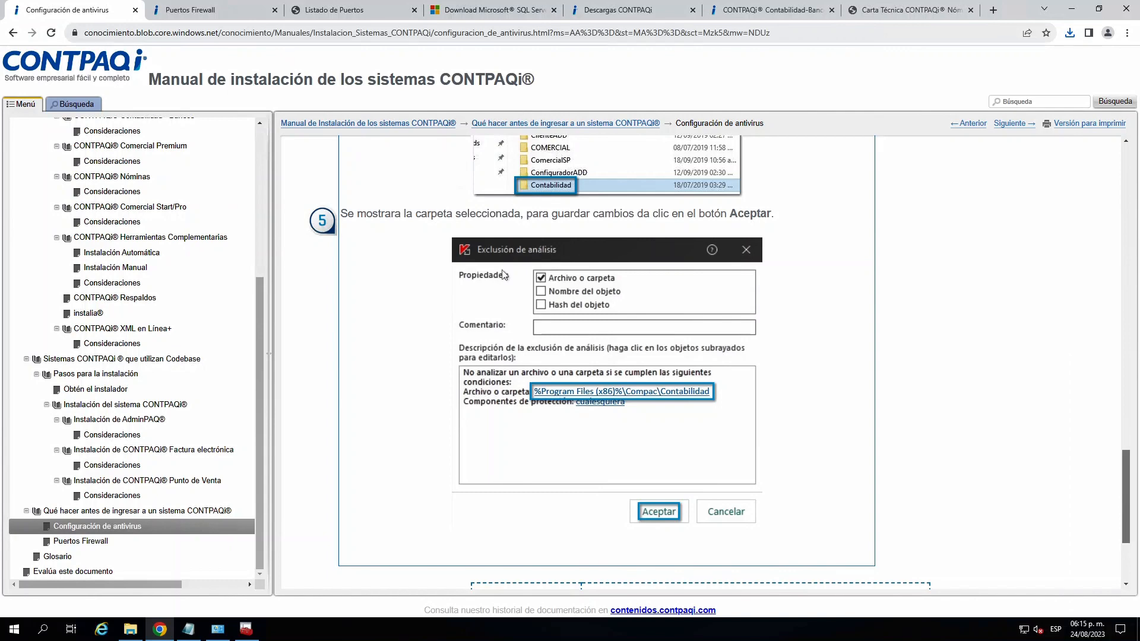
- Open the manual's Puertos Firewall topic and read the steps for creating a new inbound port rule
{"action": "left_click", "coordinate": [83, 541]}
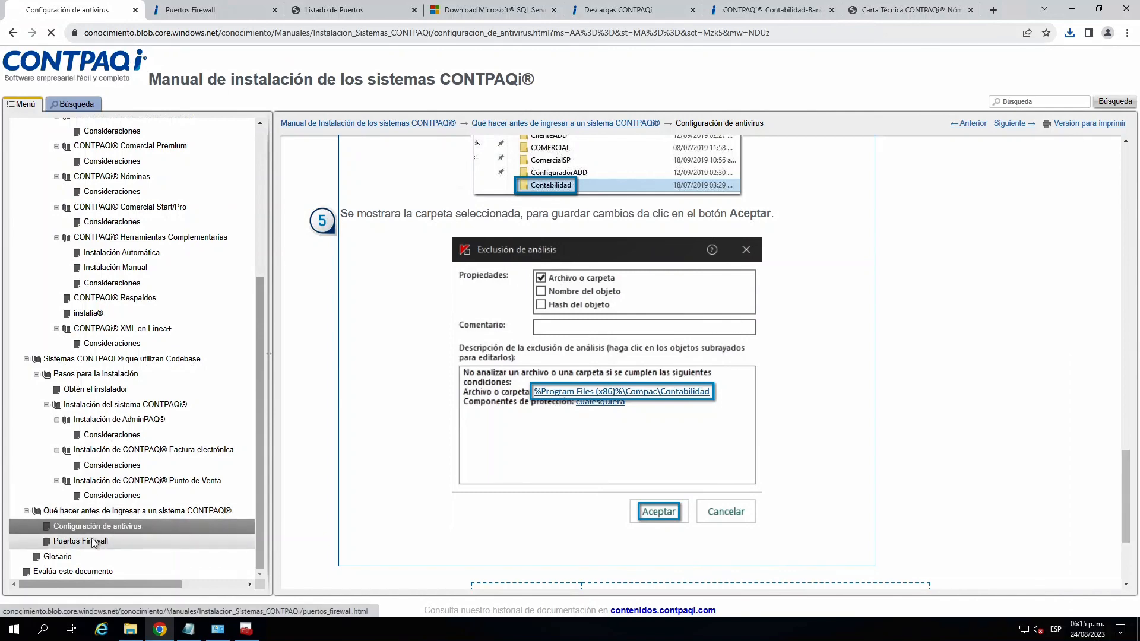
{"action": "left_click_drag", "start_coordinate": [1128, 172], "coordinate": [1119, 208]}
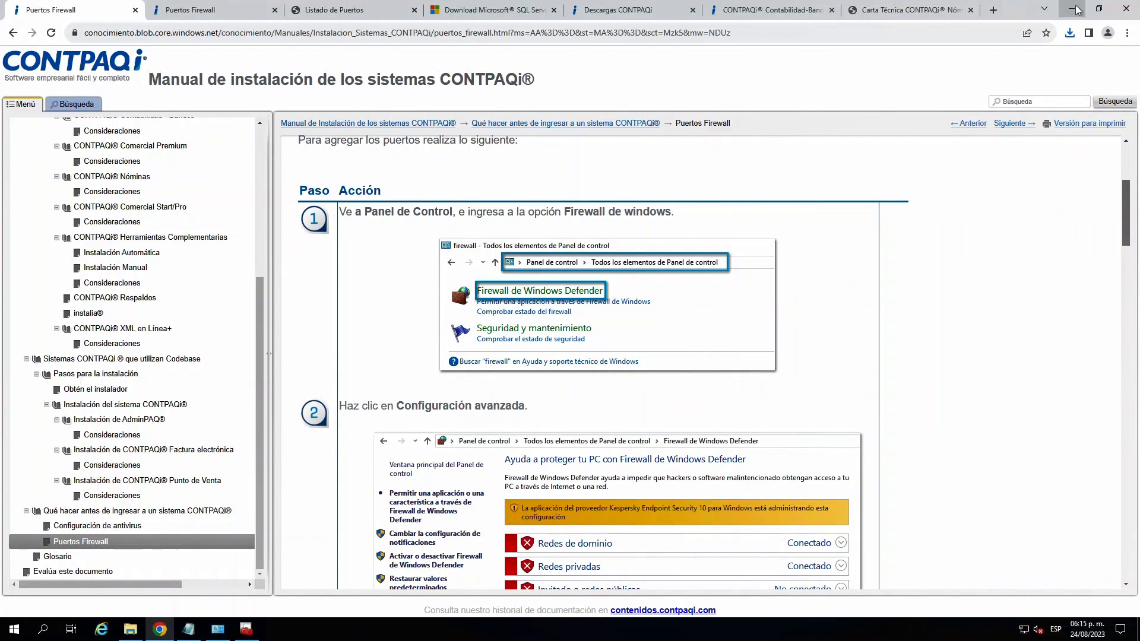
{"action": "left_click_drag", "start_coordinate": [1130, 208], "coordinate": [1121, 264]}
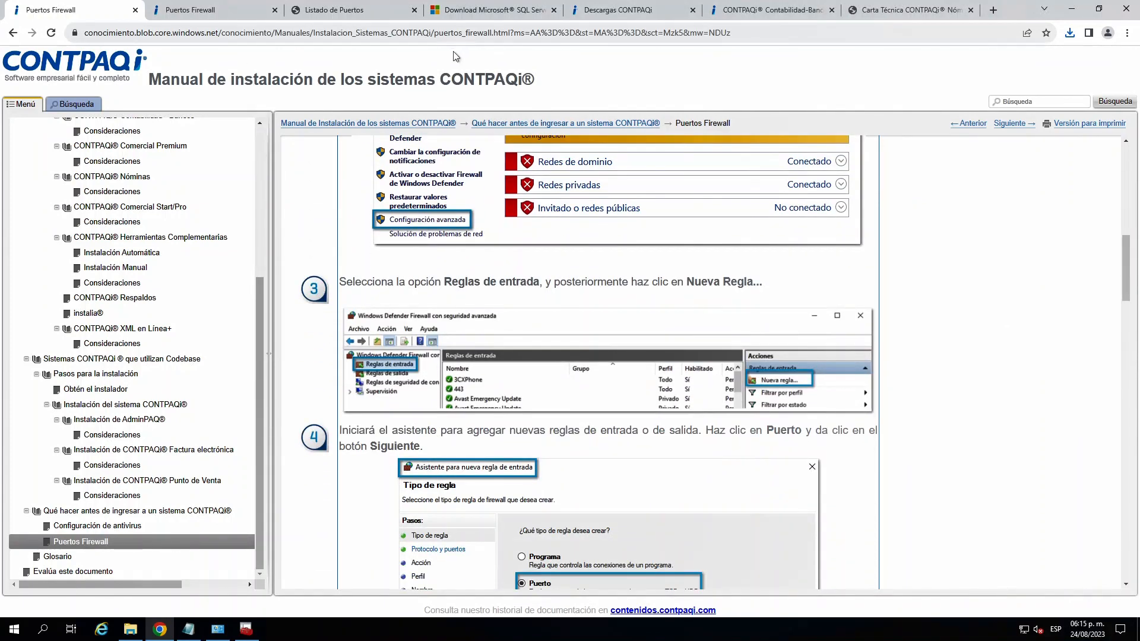
- Minimize the browser and open Windows Defender Firewall from the Control Panel
{"action": "left_click", "coordinate": [1073, 10]}
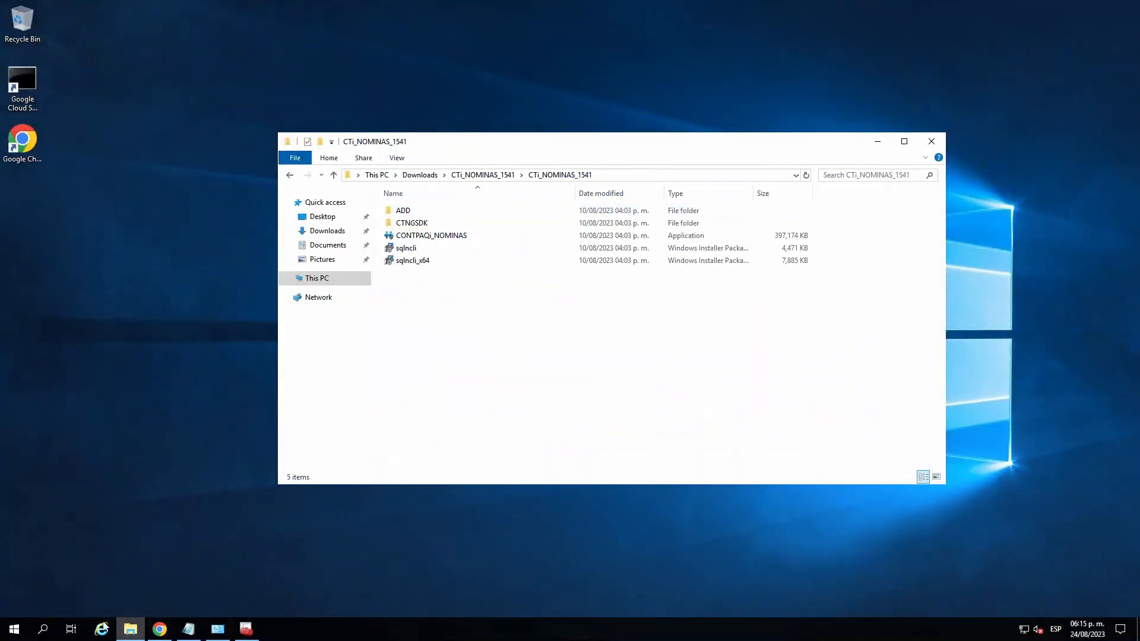
{"action": "left_click", "coordinate": [15, 629]}
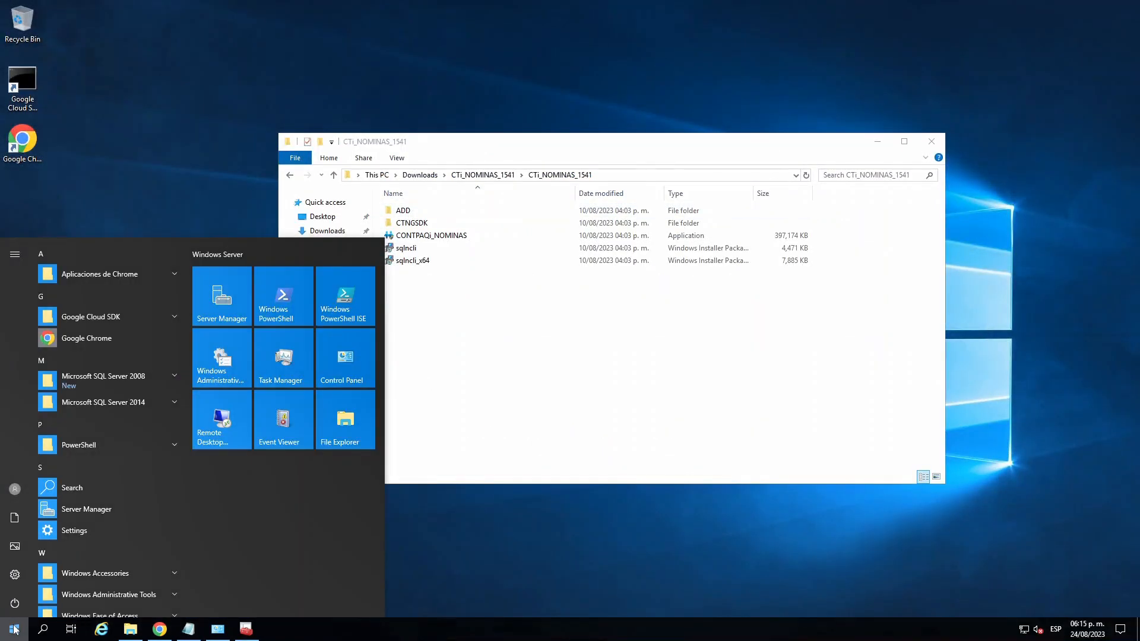
{"action": "left_click", "coordinate": [349, 384]}
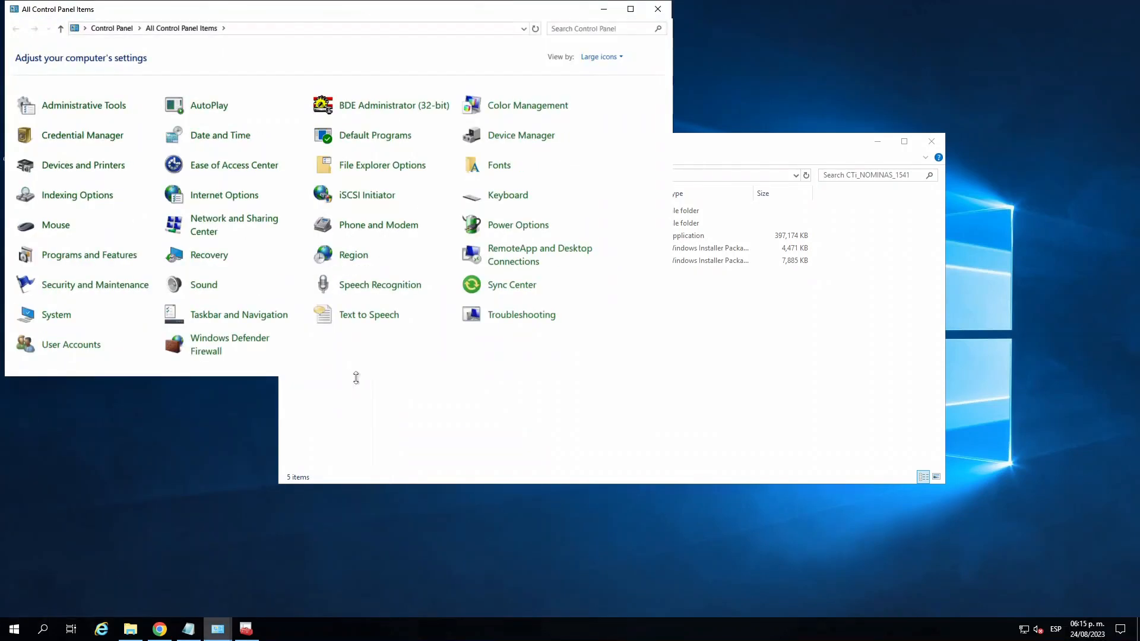
{"action": "left_click", "coordinate": [225, 345]}
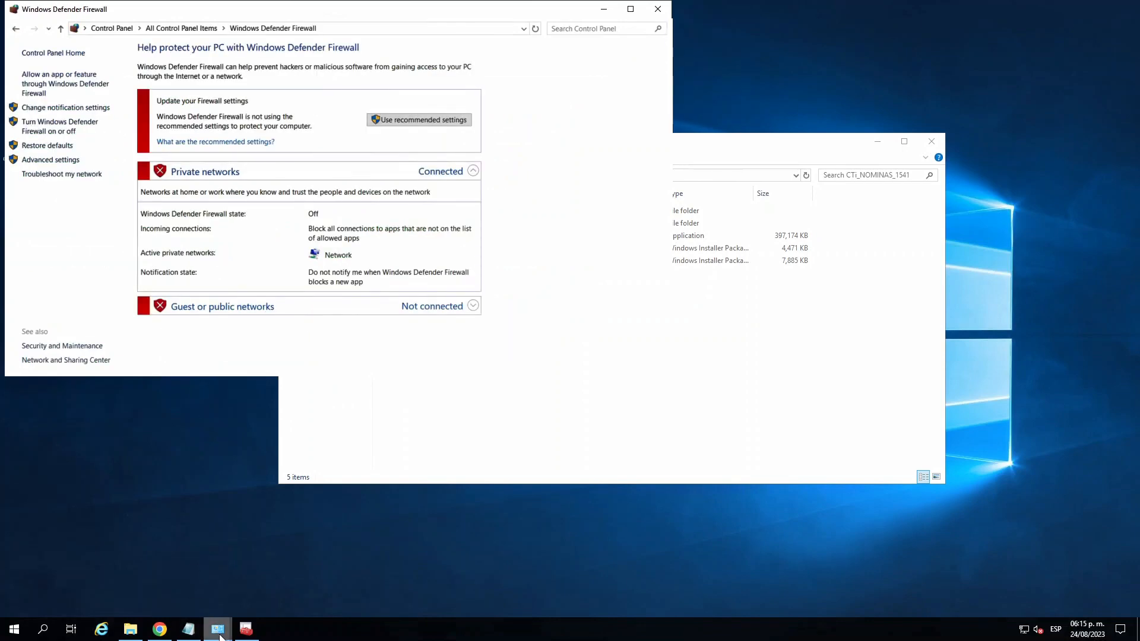
- Switch back to the browser's Listado de Puertos page and highlight the ports required by SQL Server
{"action": "left_click", "coordinate": [161, 631]}
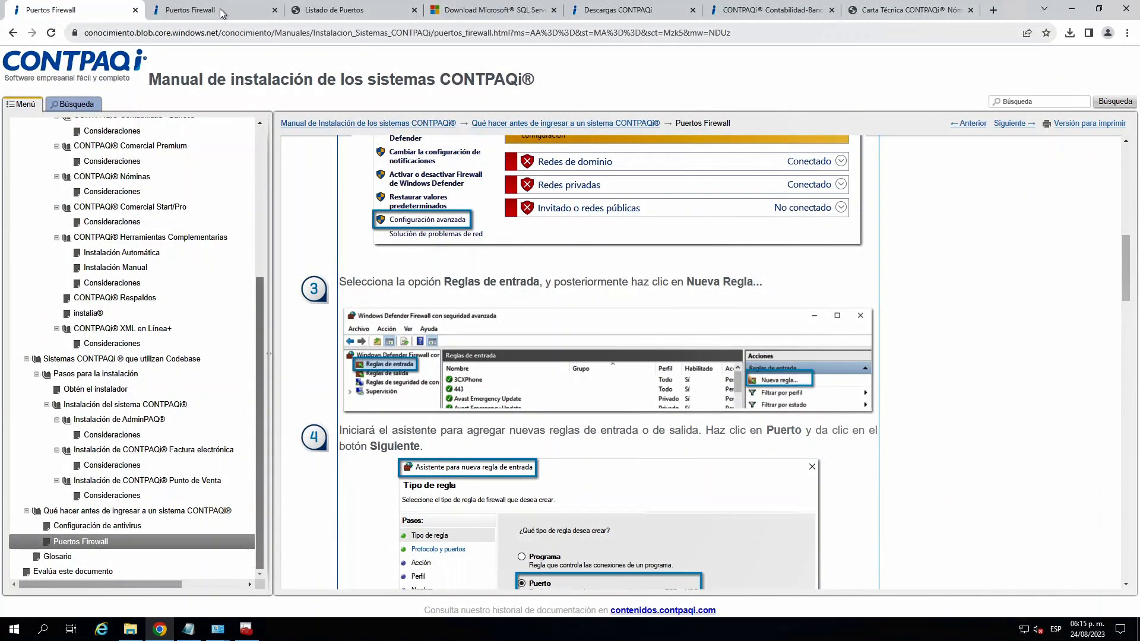
{"action": "left_click", "coordinate": [222, 12]}
{"action": "left_click", "coordinate": [353, 10]}
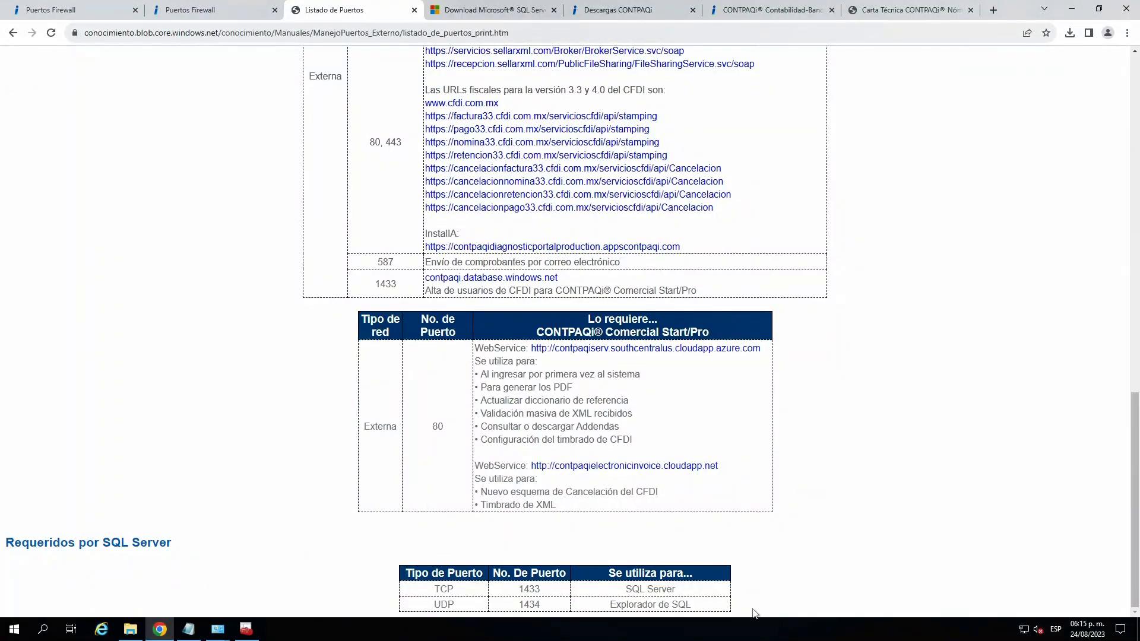
{"action": "left_click_drag", "start_coordinate": [717, 609], "coordinate": [467, 590]}
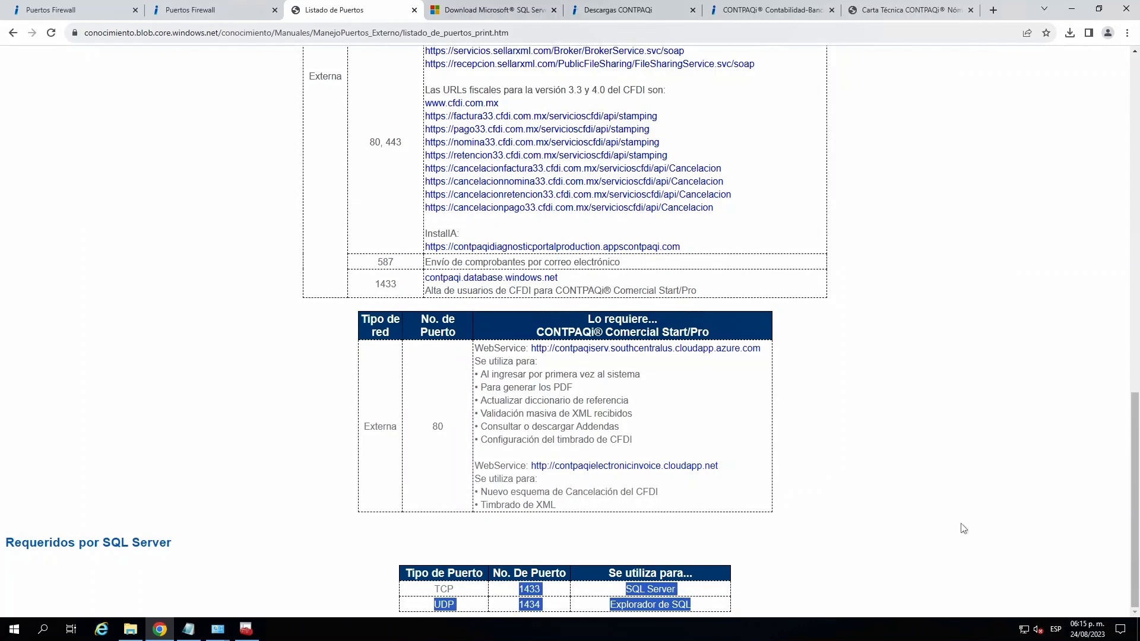
- In the external ports table, highlight the description for sending receipts by e-mail and ports 80, 443 for the CFDI URLs
{"action": "left_click_drag", "start_coordinate": [1136, 406], "coordinate": [1124, 309]}
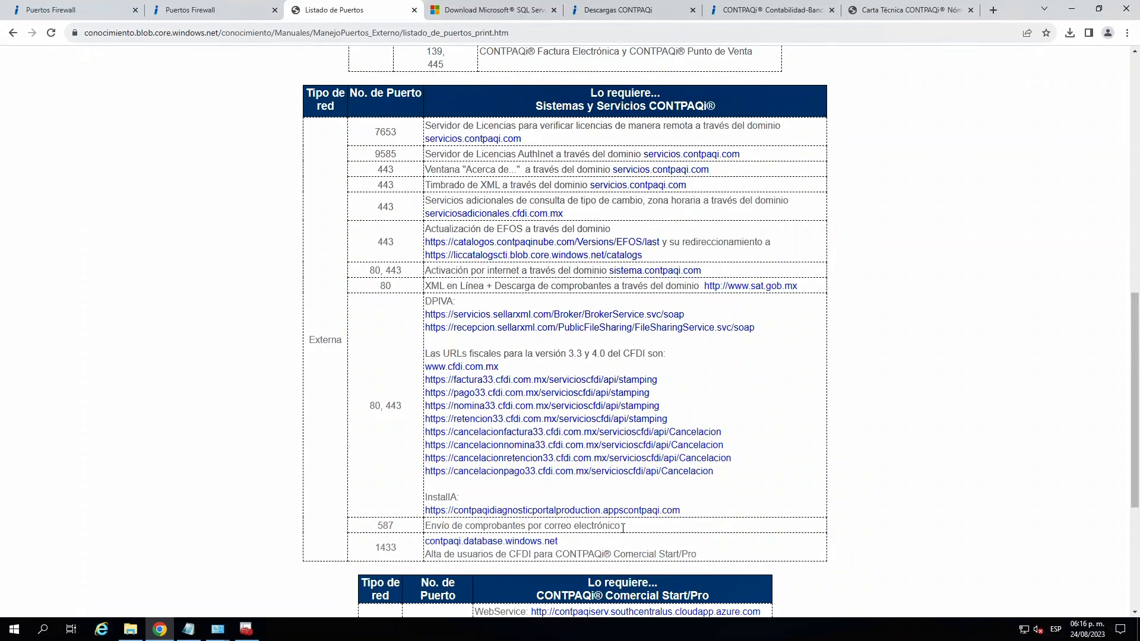
{"action": "left_click_drag", "start_coordinate": [620, 526], "coordinate": [434, 529]}
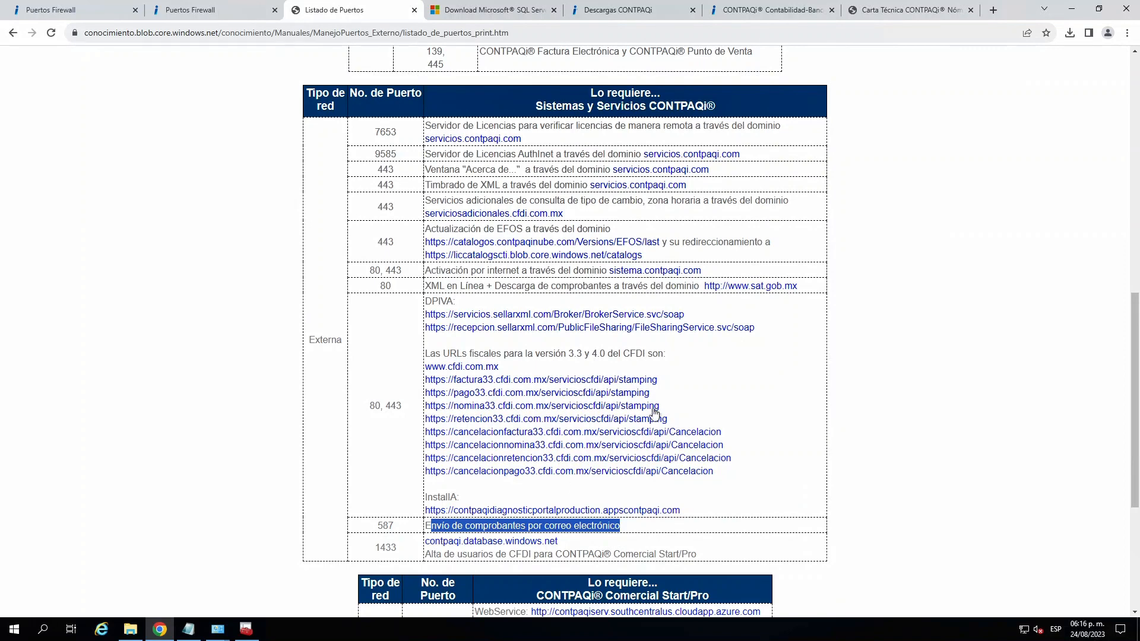
{"action": "left_click_drag", "start_coordinate": [410, 411], "coordinate": [351, 409]}
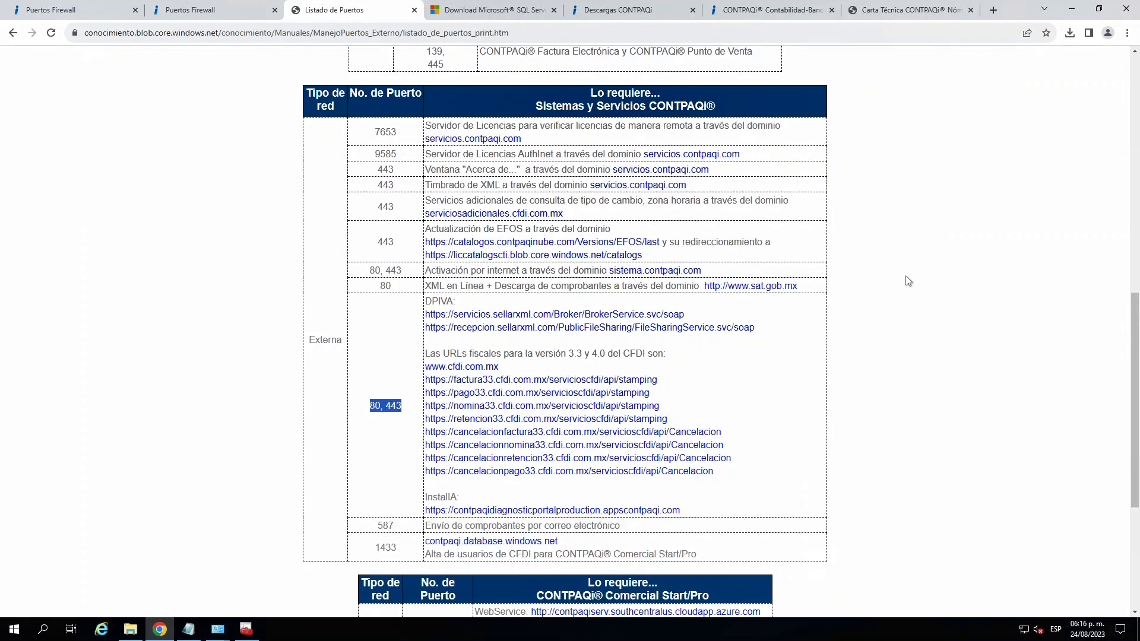
- In the internal ports table, highlight the Servidor de Licencias ports for Nóminas, Contabilidad and the other systems, then clear the selection
{"action": "left_click_drag", "start_coordinate": [1137, 333], "coordinate": [1096, 126]}
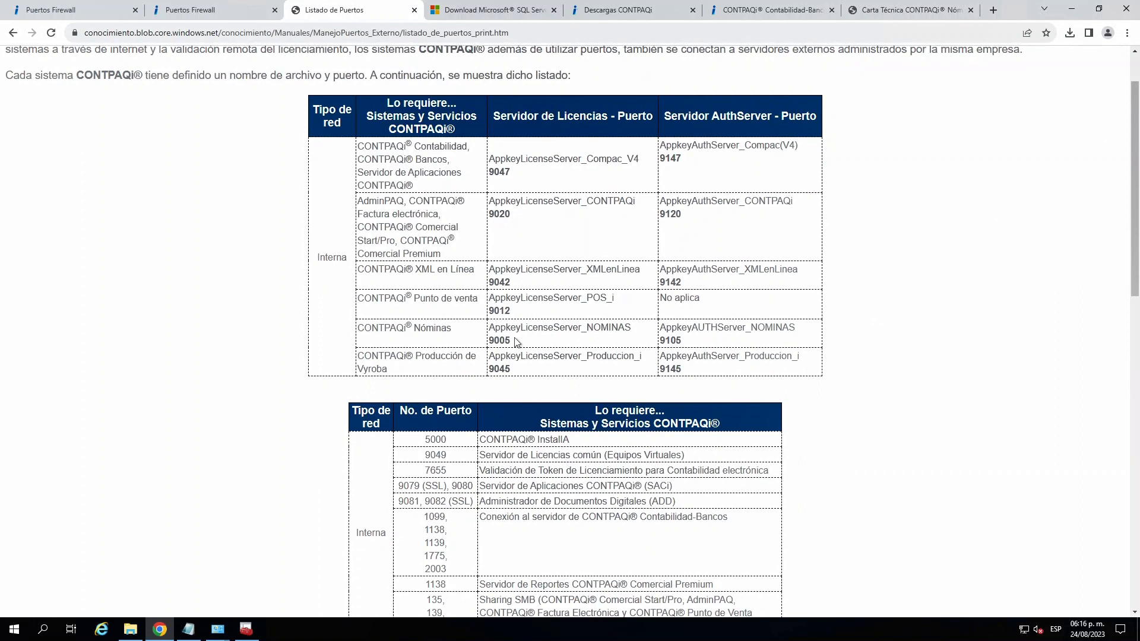
{"action": "left_click_drag", "start_coordinate": [514, 342], "coordinate": [490, 340]}
{"action": "mouse_move", "coordinate": [511, 172]}
{"action": "left_mouse_down"}
{"action": "mouse_move", "coordinate": [488, 168]}
{"action": "mouse_move", "coordinate": [491, 177]}
{"action": "left_mouse_up"}
{"action": "left_click_drag", "start_coordinate": [511, 215], "coordinate": [494, 215]}
{"action": "left_click_drag", "start_coordinate": [512, 284], "coordinate": [494, 283]}
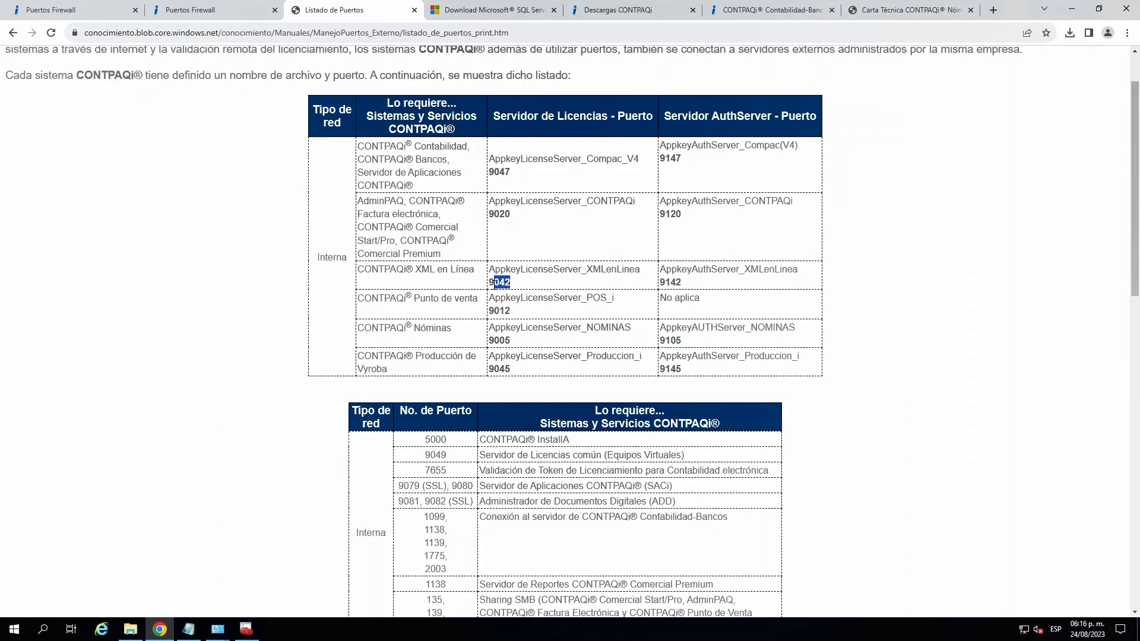
{"action": "left_click", "coordinate": [509, 282]}
{"action": "left_click_drag", "start_coordinate": [510, 371], "coordinate": [491, 180]}
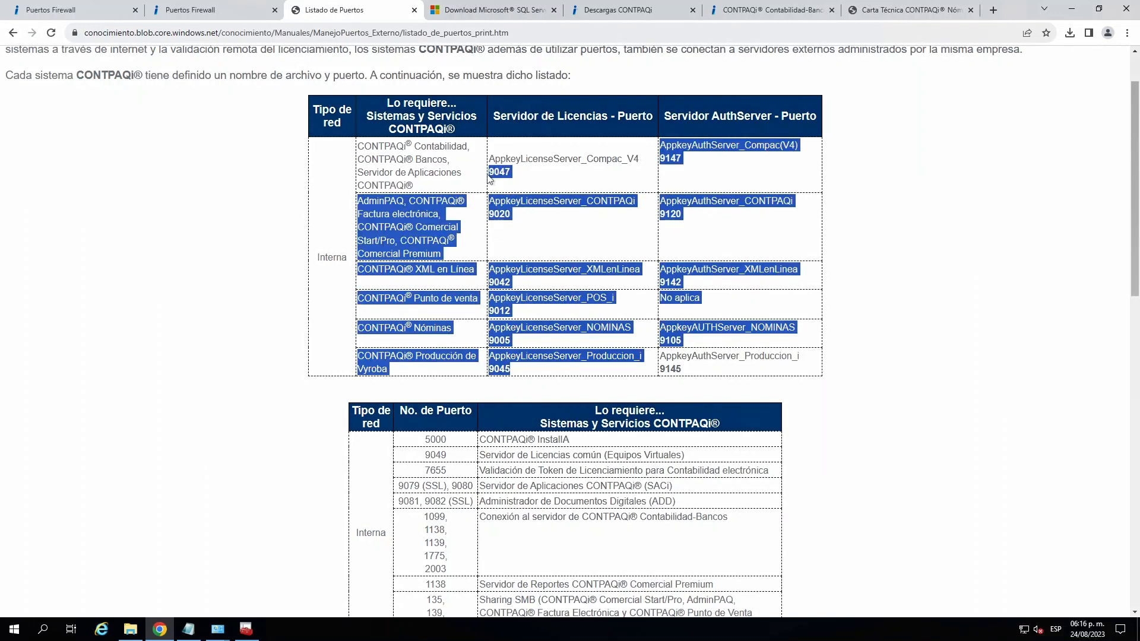
{"action": "left_click", "coordinate": [557, 182]}
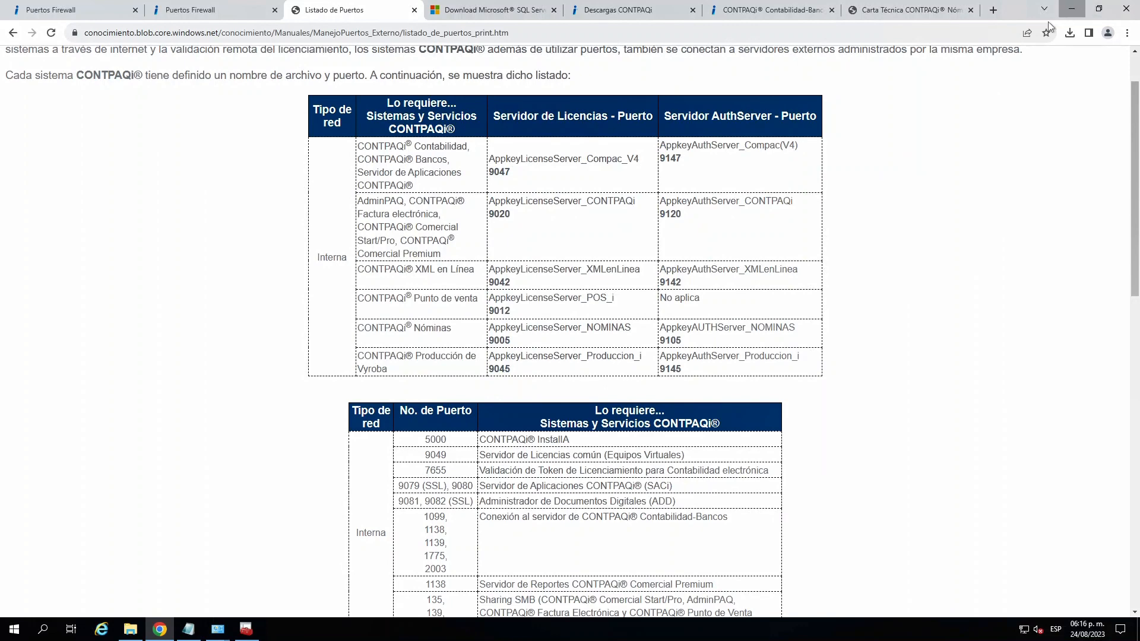
- Minimize the browser and confirm Windows Defender Firewall as turned off for both private and public networks
{"action": "left_click", "coordinate": [1072, 8]}
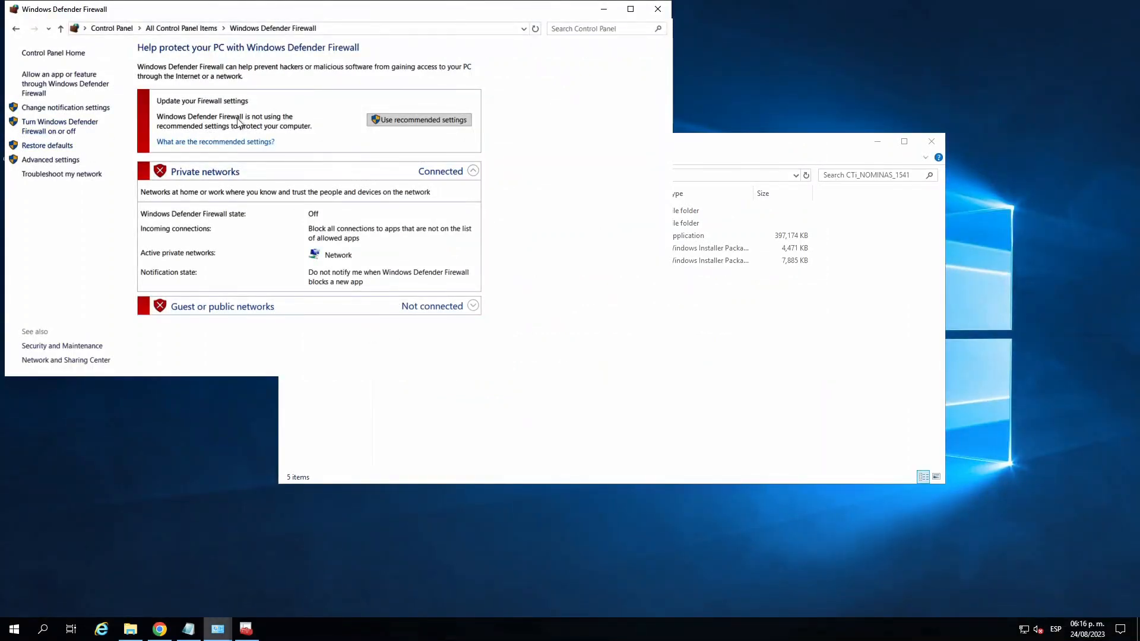
{"action": "left_click", "coordinate": [42, 130]}
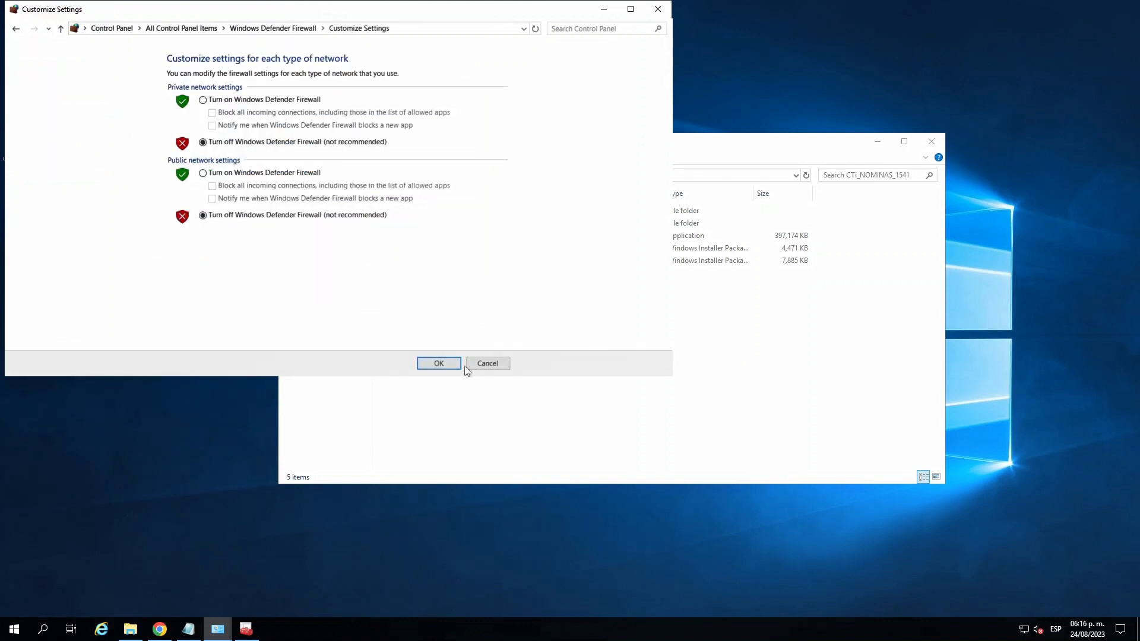
{"action": "left_click", "coordinate": [439, 364]}
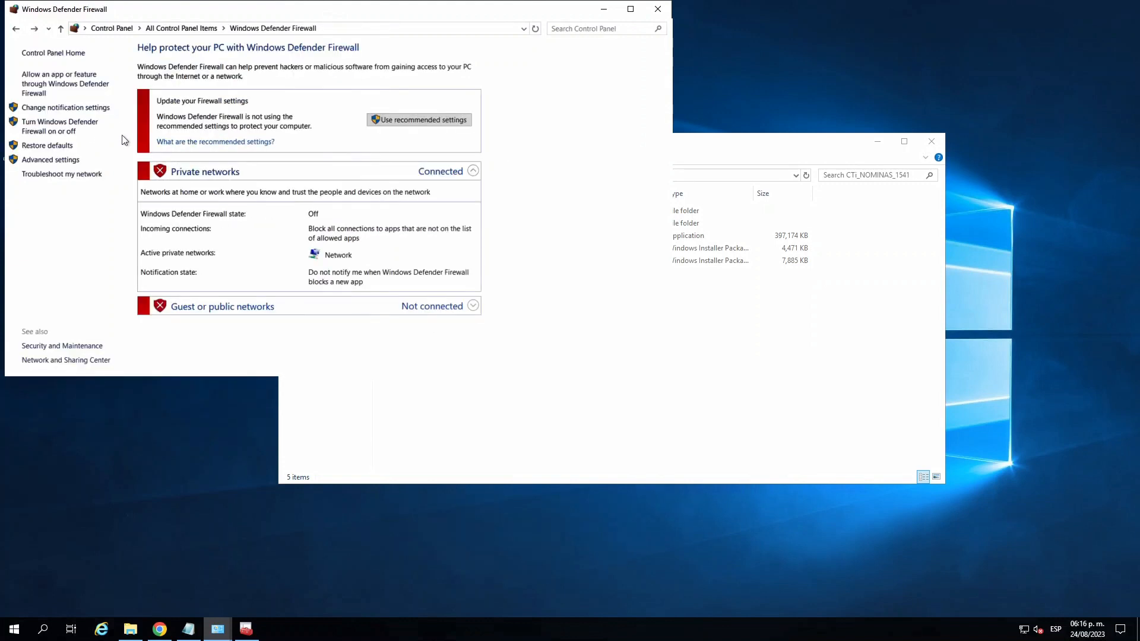
- In the firewall's advanced settings, open the properties of the inbound rule PUERTOS CONTPAQ
{"action": "left_click", "coordinate": [61, 166]}
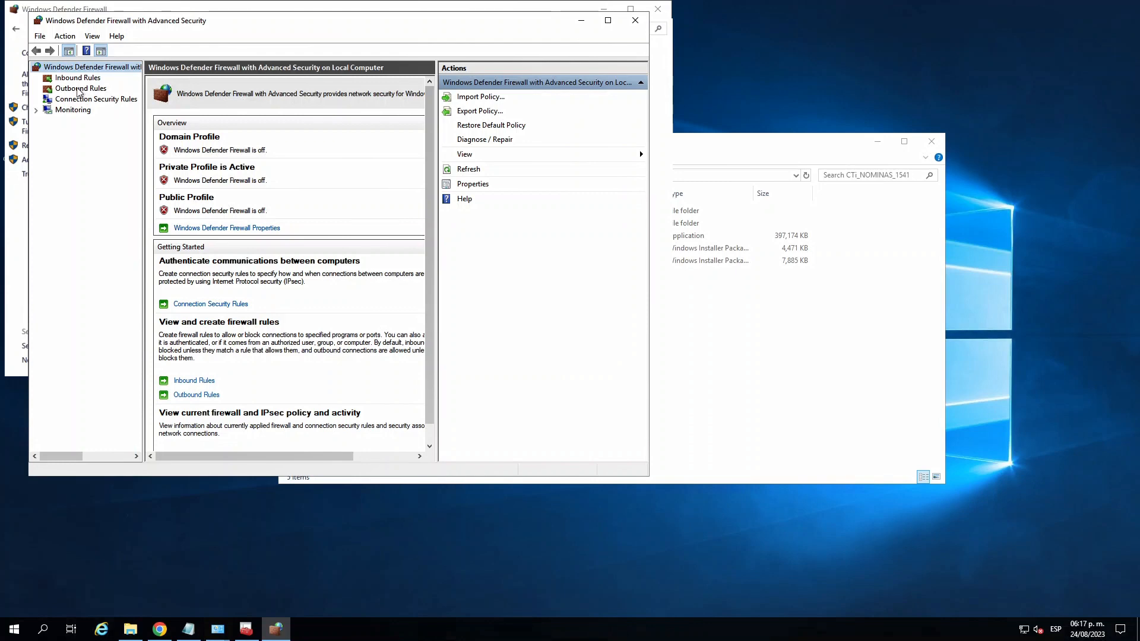
{"action": "left_click", "coordinate": [73, 79]}
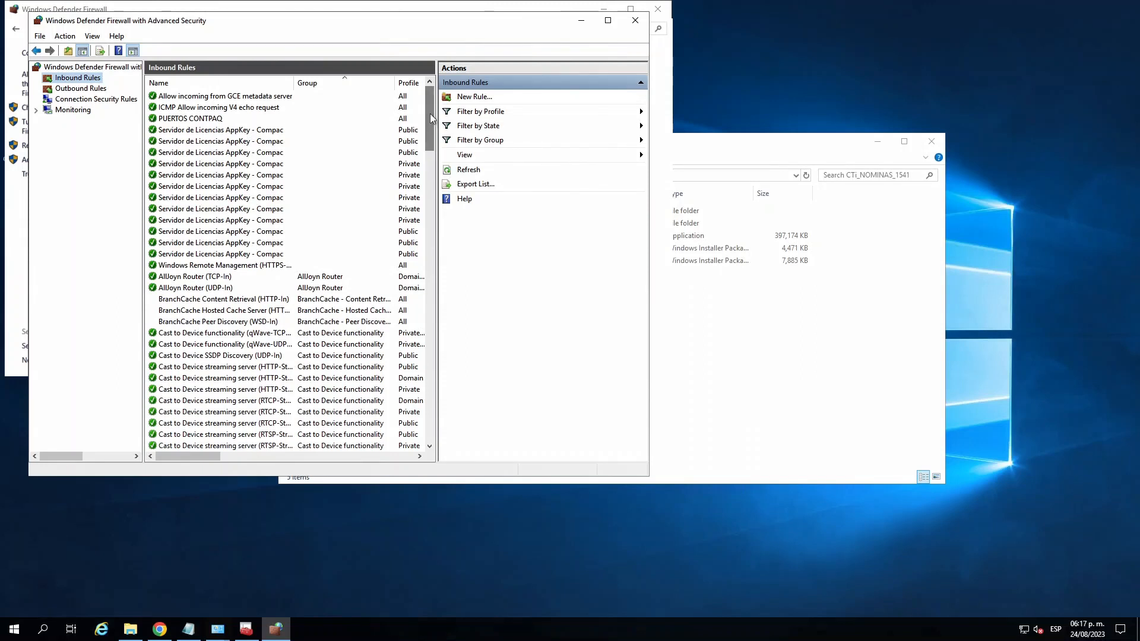
{"action": "left_click", "coordinate": [205, 121]}
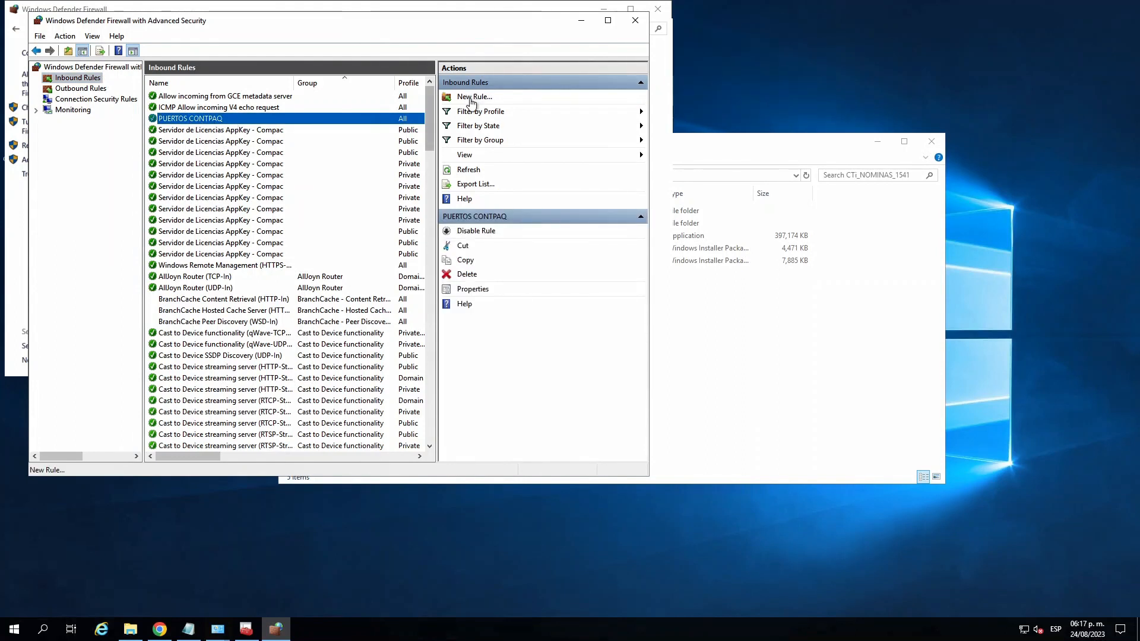
{"action": "double_click", "coordinate": [184, 121]}
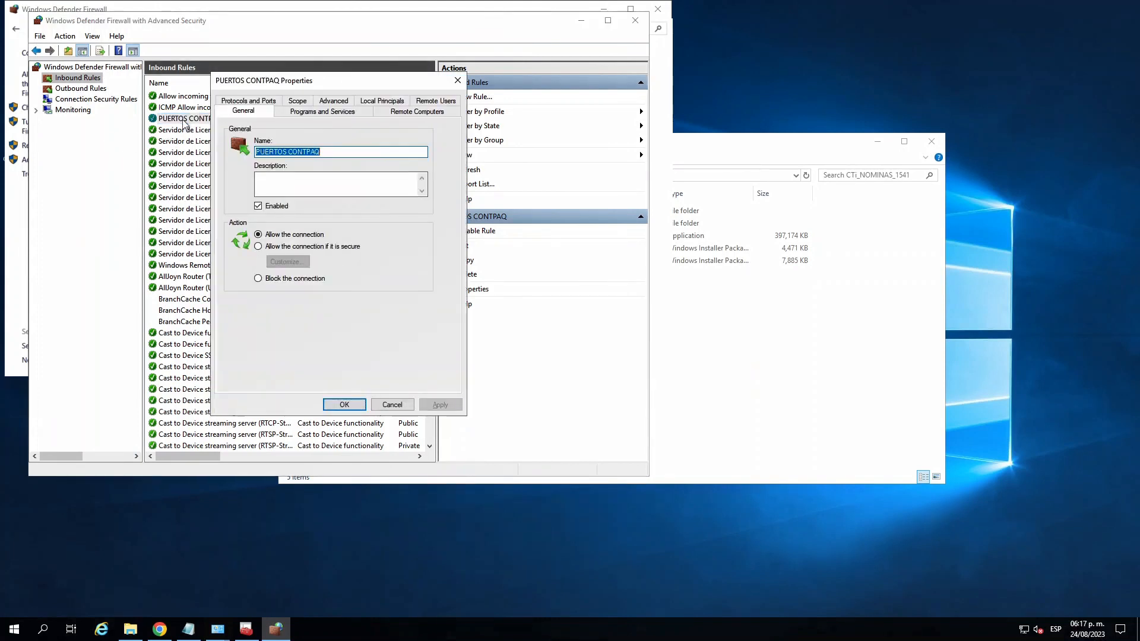
- Copy the list of specific local ports from the PUERTOS CONTPAQ rule and close its properties without changes
{"action": "left_click", "coordinate": [299, 111]}
{"action": "left_click", "coordinate": [416, 113]}
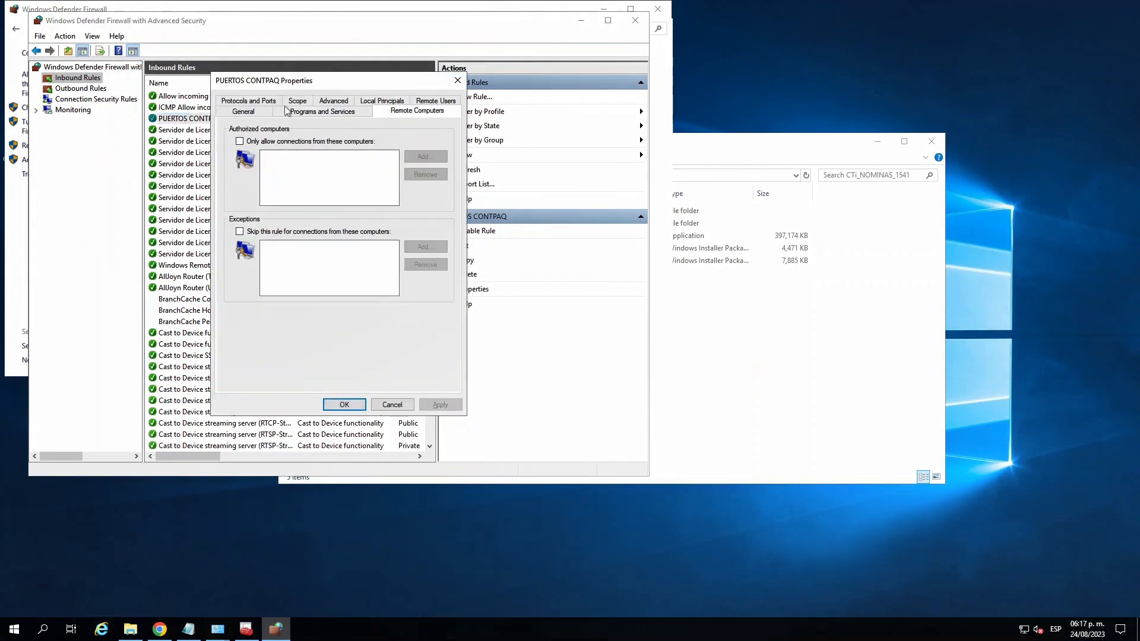
{"action": "left_click", "coordinate": [250, 102]}
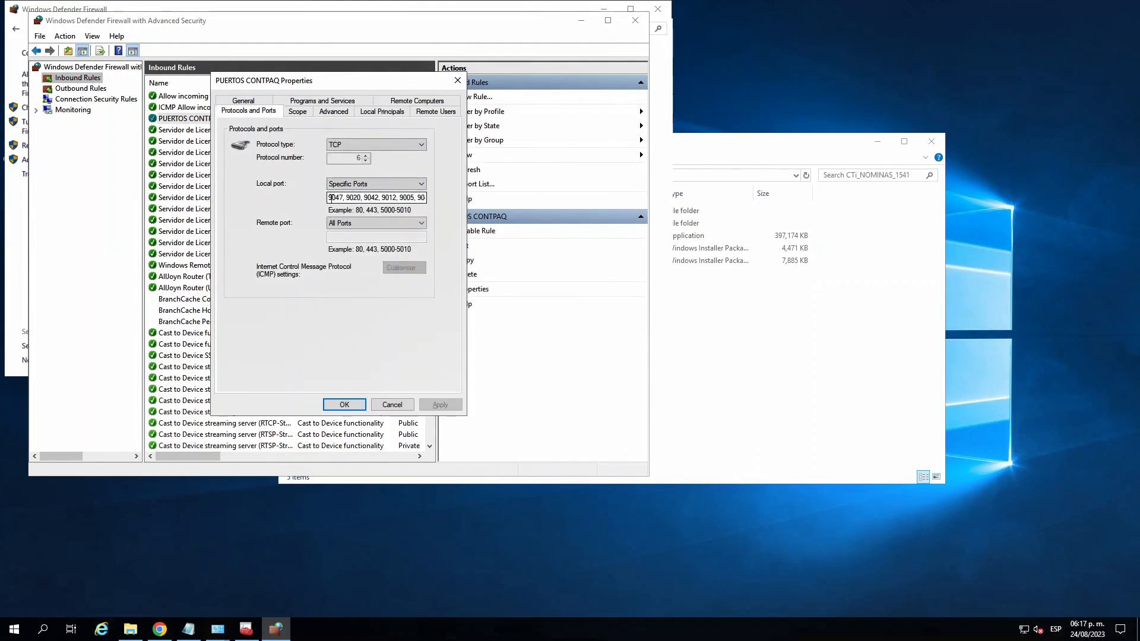
{"action": "left_click_drag", "start_coordinate": [329, 198], "coordinate": [437, 198]}
{"action": "key", "text": "ctrl+c"}
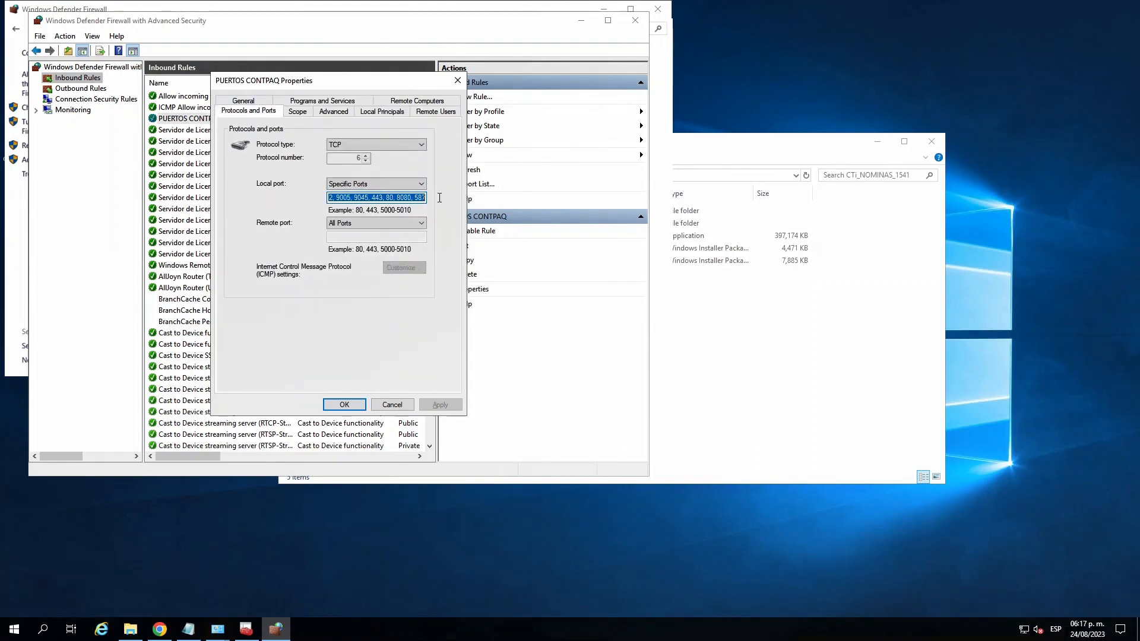
{"action": "left_click", "coordinate": [402, 408]}
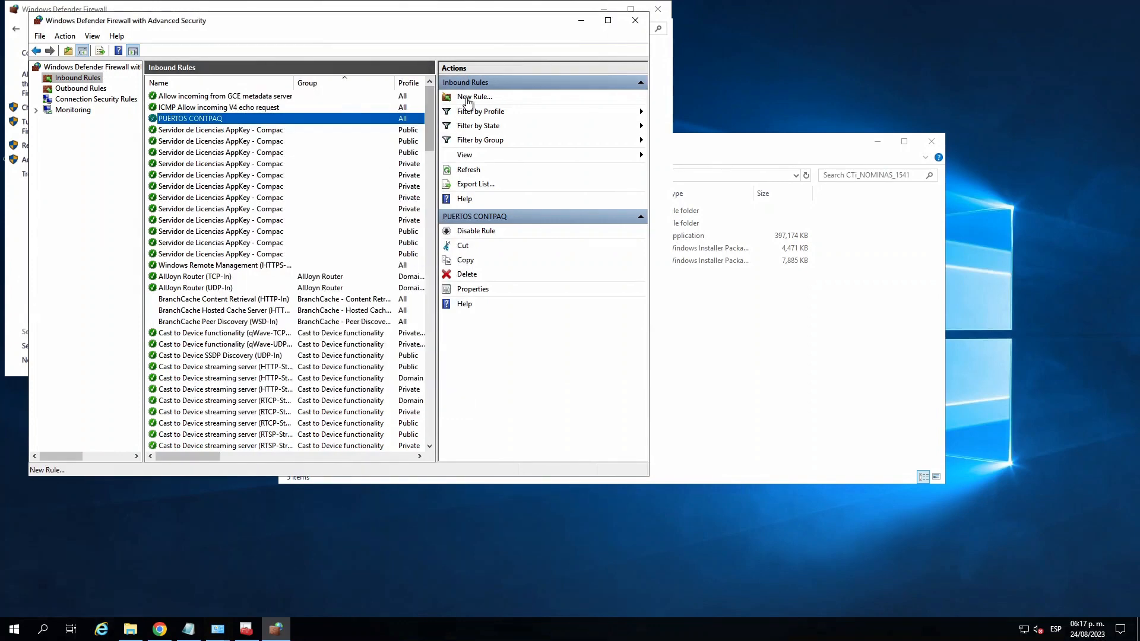
- Start a new inbound Port rule for TCP with specific local ports 9047, 9020, 9042, 9012, 9005, 9045, 443, 80, 8080, 587
{"action": "left_click", "coordinate": [469, 98]}
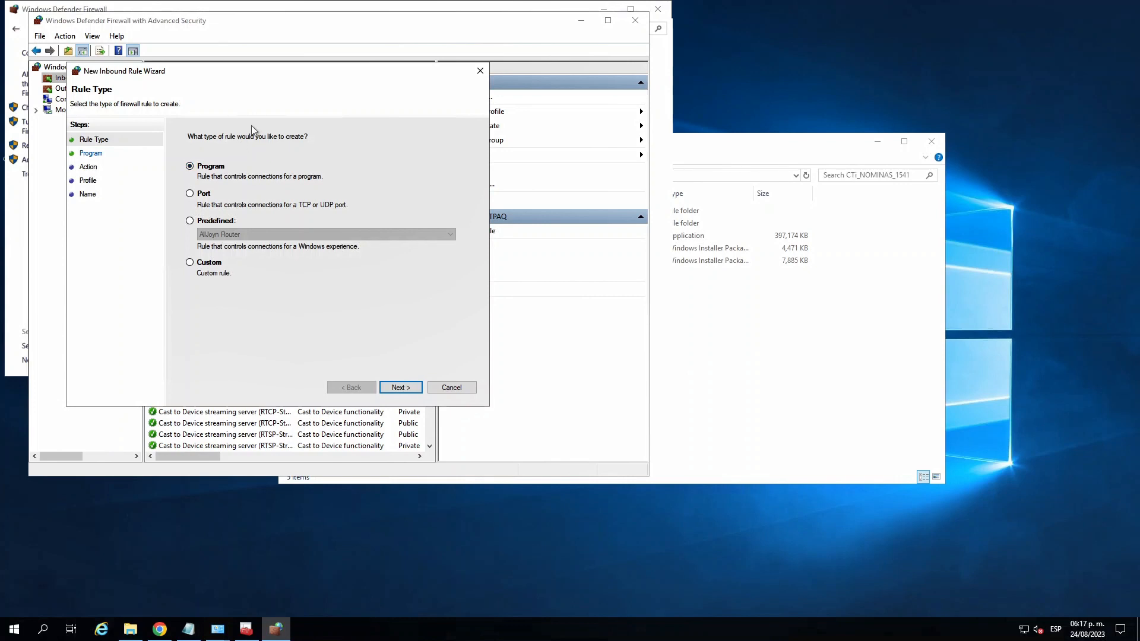
{"action": "left_click", "coordinate": [190, 194]}
{"action": "left_click", "coordinate": [190, 169]}
{"action": "left_click", "coordinate": [191, 195]}
{"action": "left_click", "coordinate": [396, 389]}
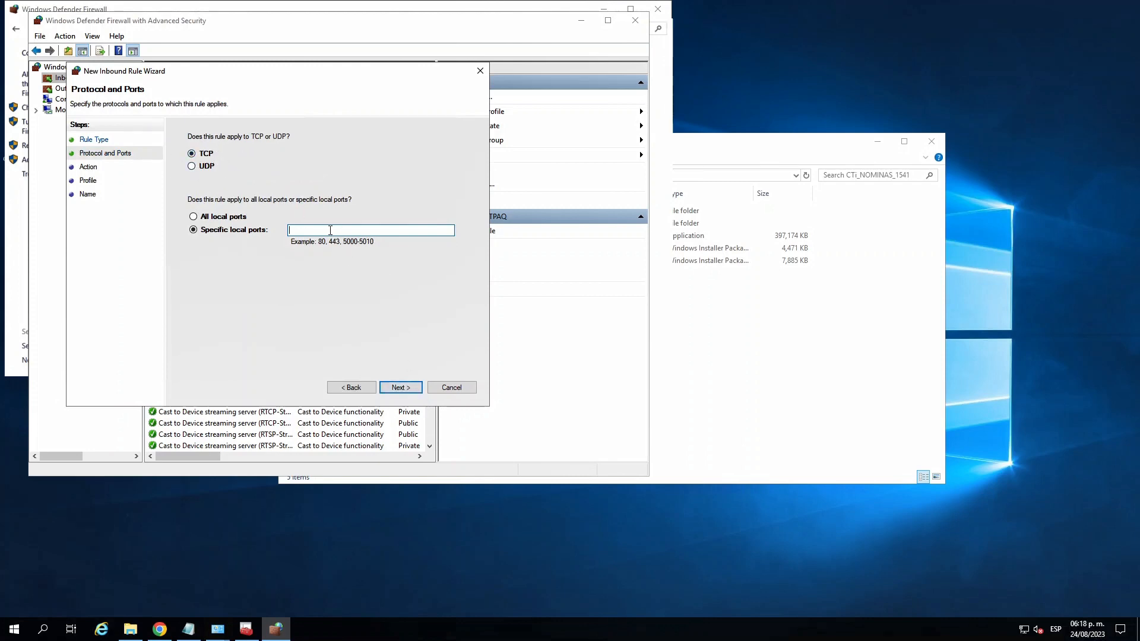
{"action": "key", "text": "ctrl+v"}
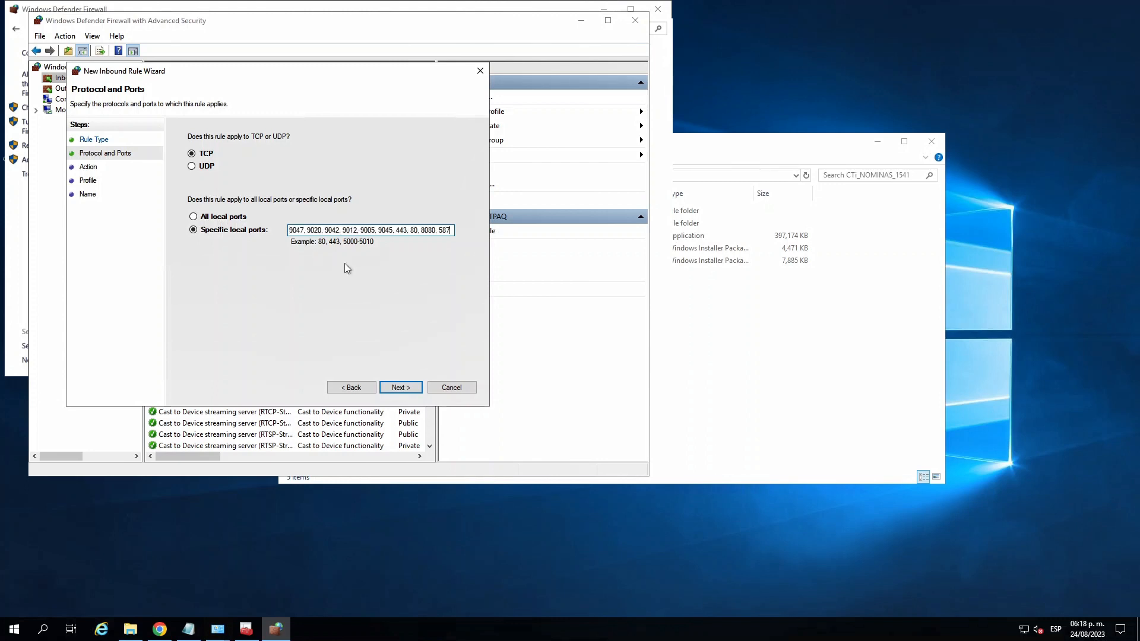
- Examine the port numbers entered for the new inbound rule, from the 90xx series to 8080 and 587
{"action": "left_click_drag", "start_coordinate": [303, 231], "coordinate": [437, 232]}
{"action": "left_click", "coordinate": [321, 232]}
{"action": "left_click", "coordinate": [443, 231]}
{"action": "left_click", "coordinate": [399, 231]}
{"action": "left_click_drag", "start_coordinate": [454, 231], "coordinate": [284, 232]}
{"action": "key", "text": "ctrl+c"}
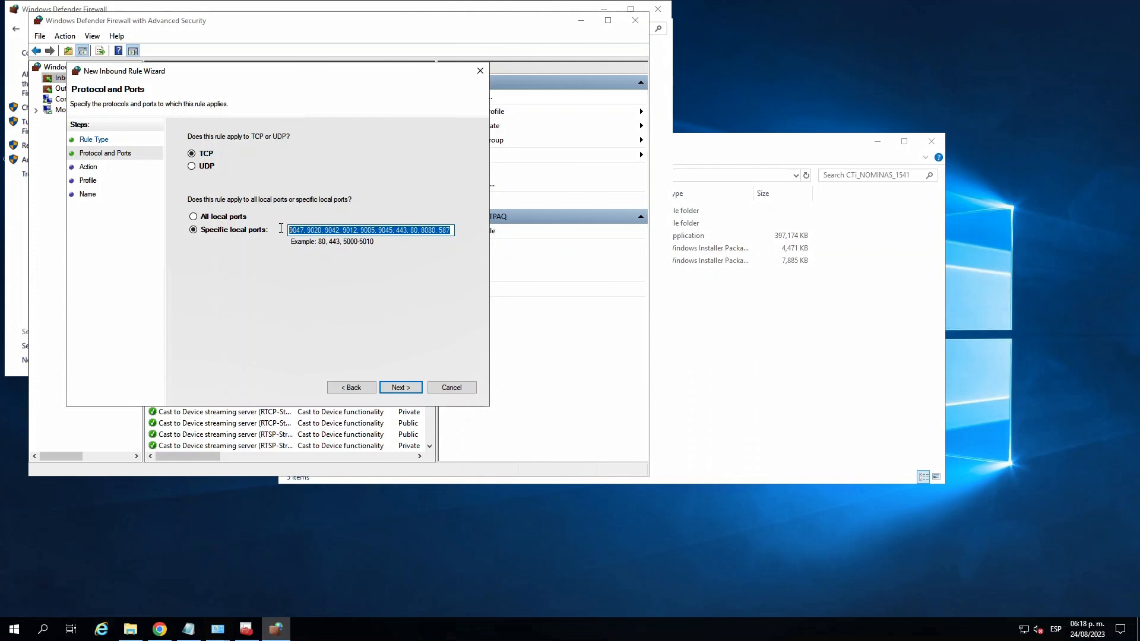
{"action": "left_click", "coordinate": [386, 232]}
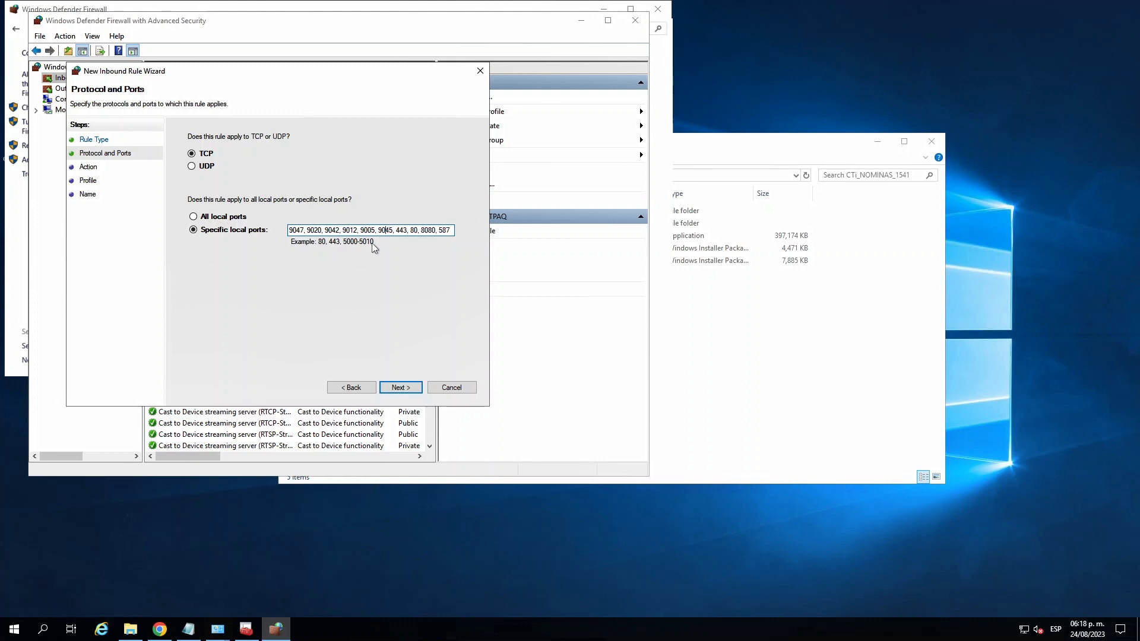
{"action": "left_click_drag", "start_coordinate": [437, 230], "coordinate": [412, 228]}
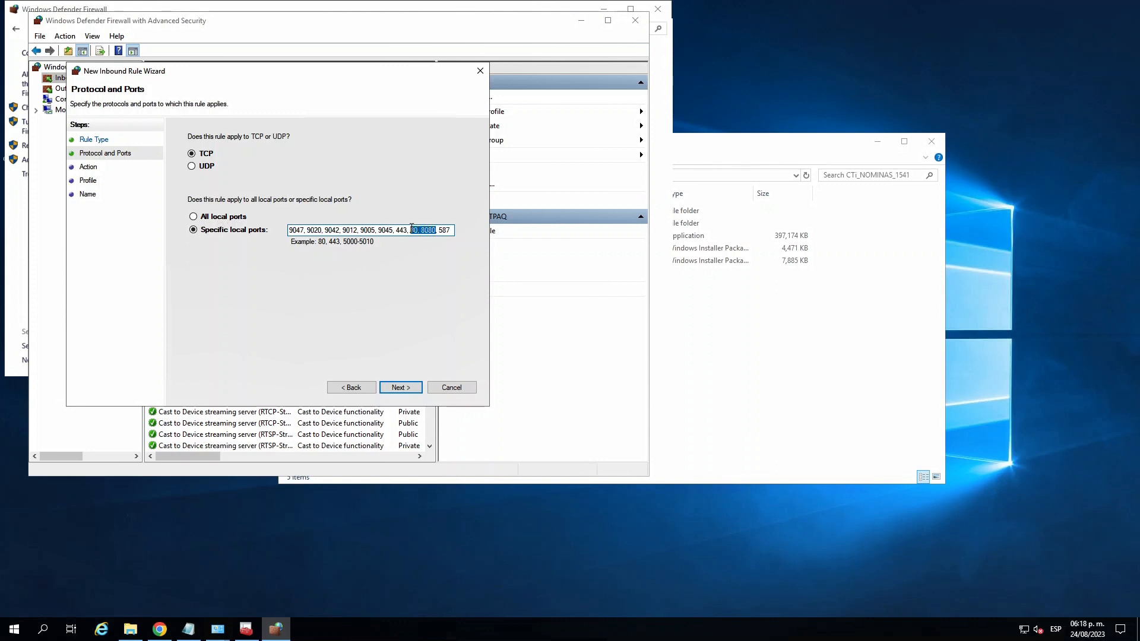
{"action": "double_click", "coordinate": [449, 230]}
{"action": "left_click", "coordinate": [452, 232]}
- Allow the connection for the Domain, Private and Public profiles and finish the inbound rule with the name PUERTOS
{"action": "left_click", "coordinate": [399, 388]}
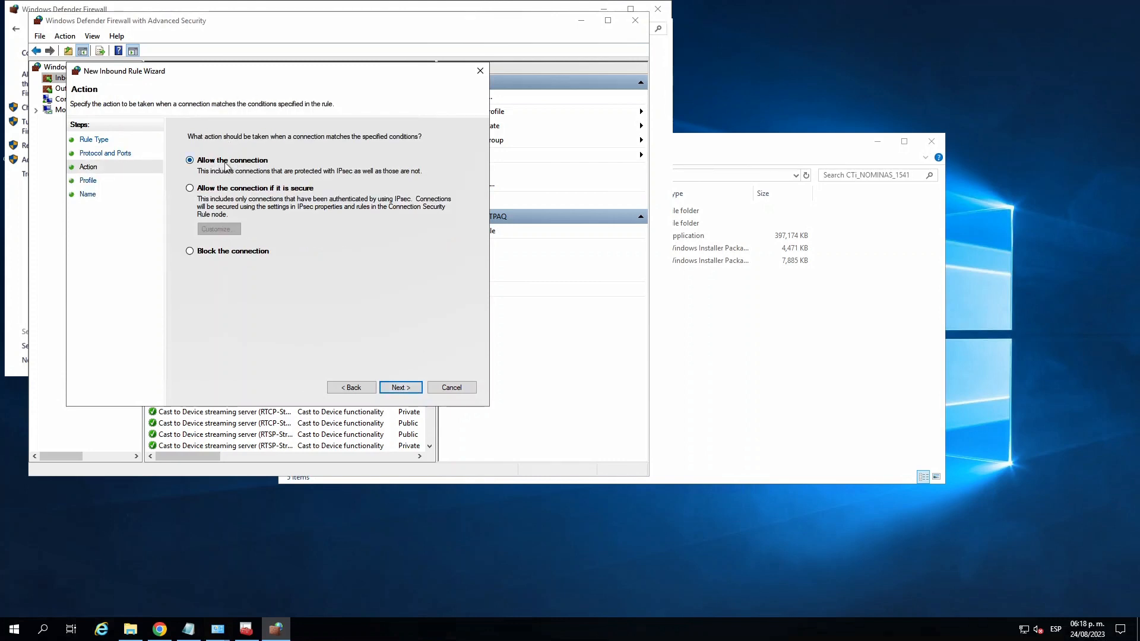
{"action": "left_click", "coordinate": [406, 392]}
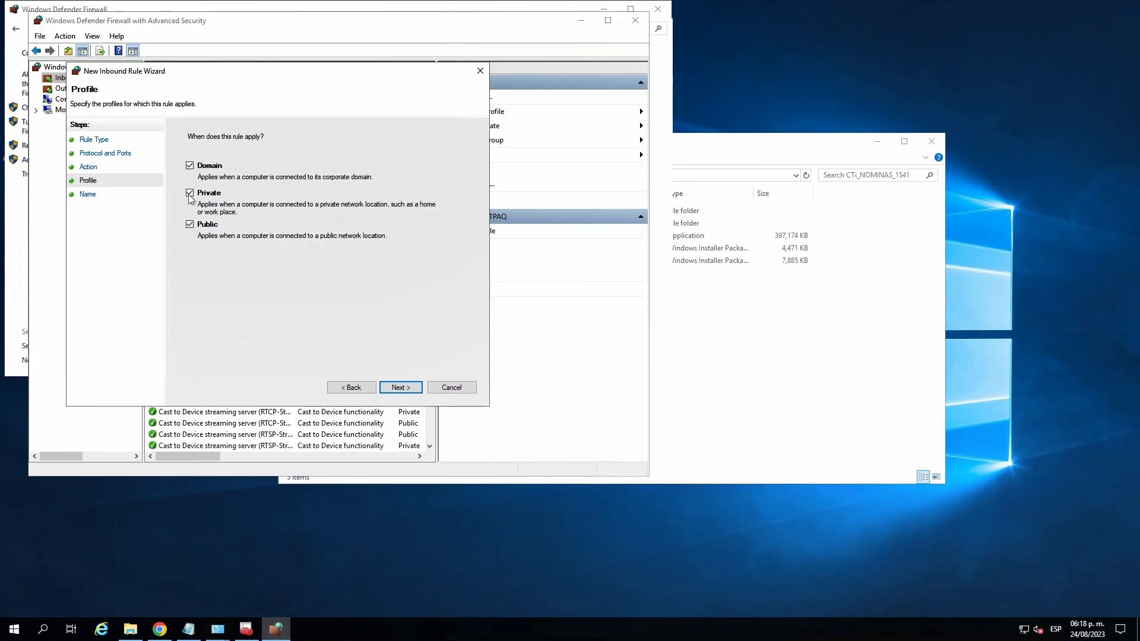
{"action": "left_click", "coordinate": [398, 388]}
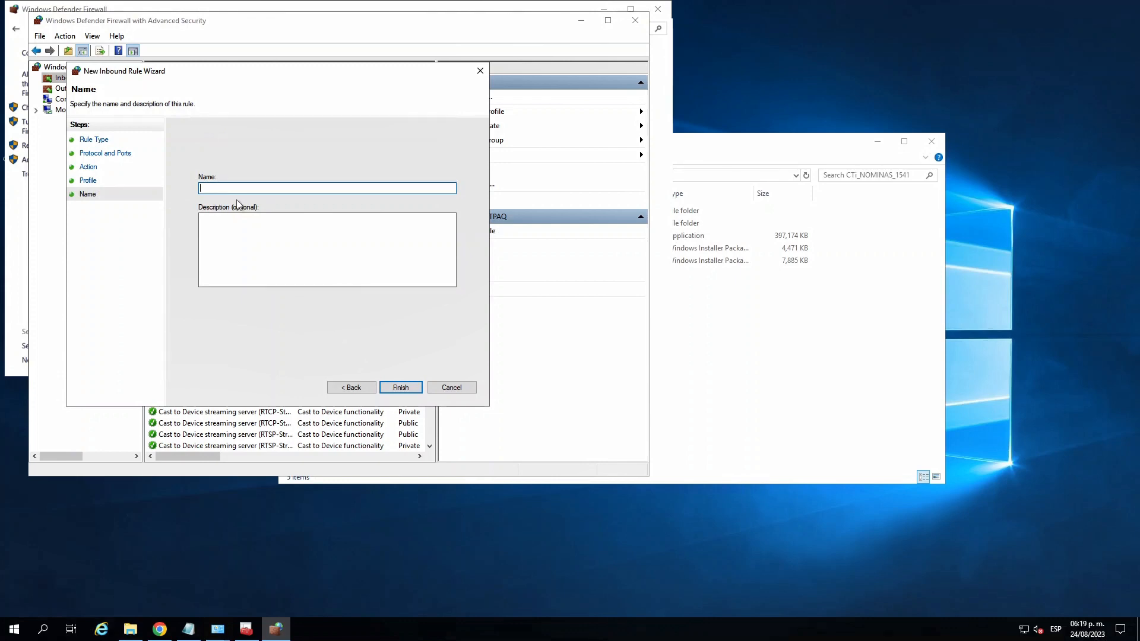
{"action": "type", "text": "PUERTO S"}
{"action": "left_click", "coordinate": [400, 388]}
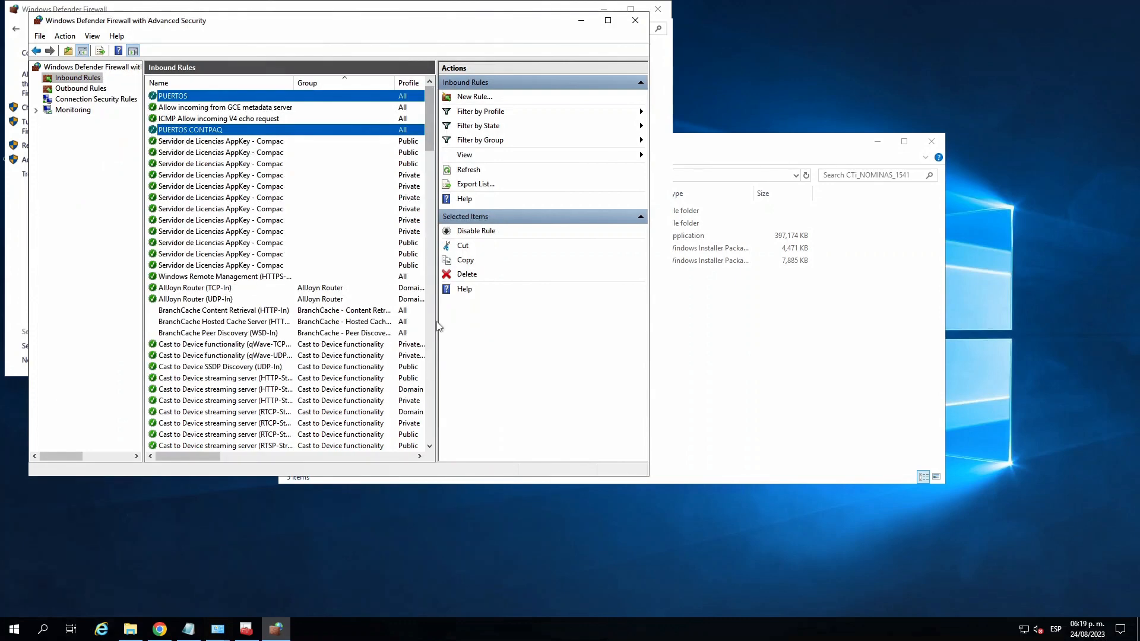
{"action": "left_click", "coordinate": [203, 98]}
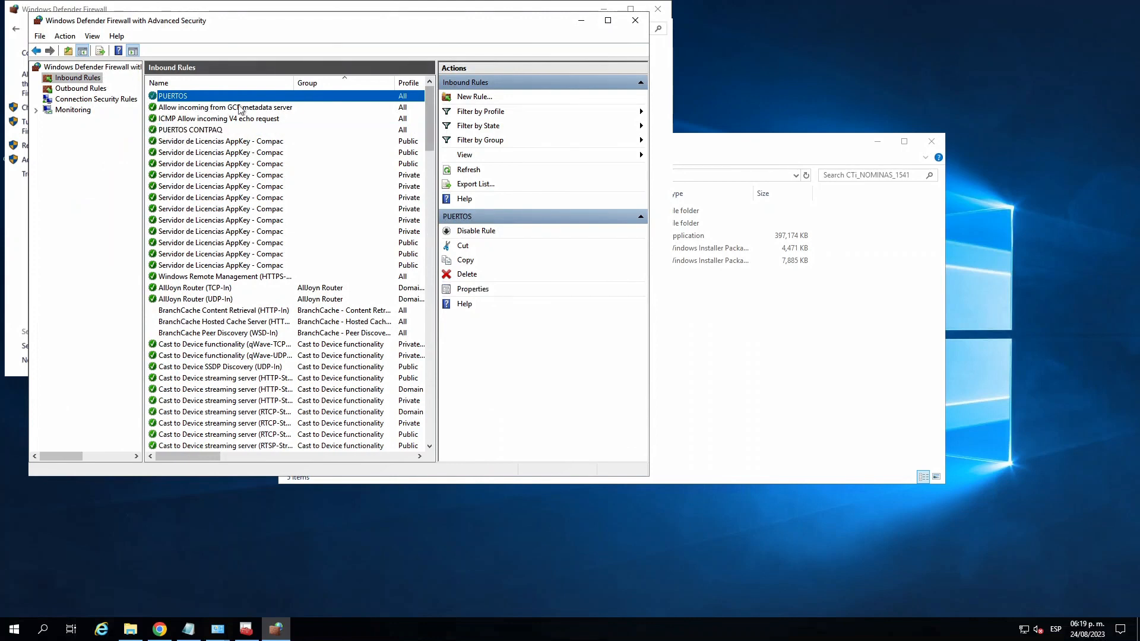
- Start a new outbound Port rule for TCP with specific remote ports 9047, 9020, 9042, 9012, 9005, 9045, 443, 80, 8080, 587
{"action": "left_click", "coordinate": [95, 90]}
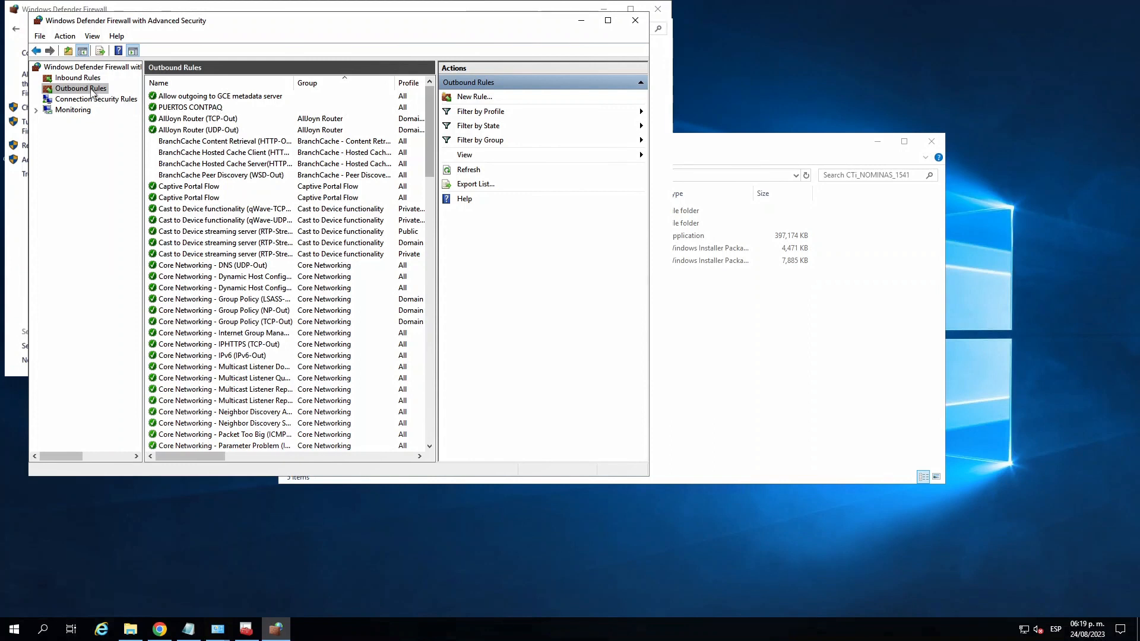
{"action": "left_click", "coordinate": [482, 99]}
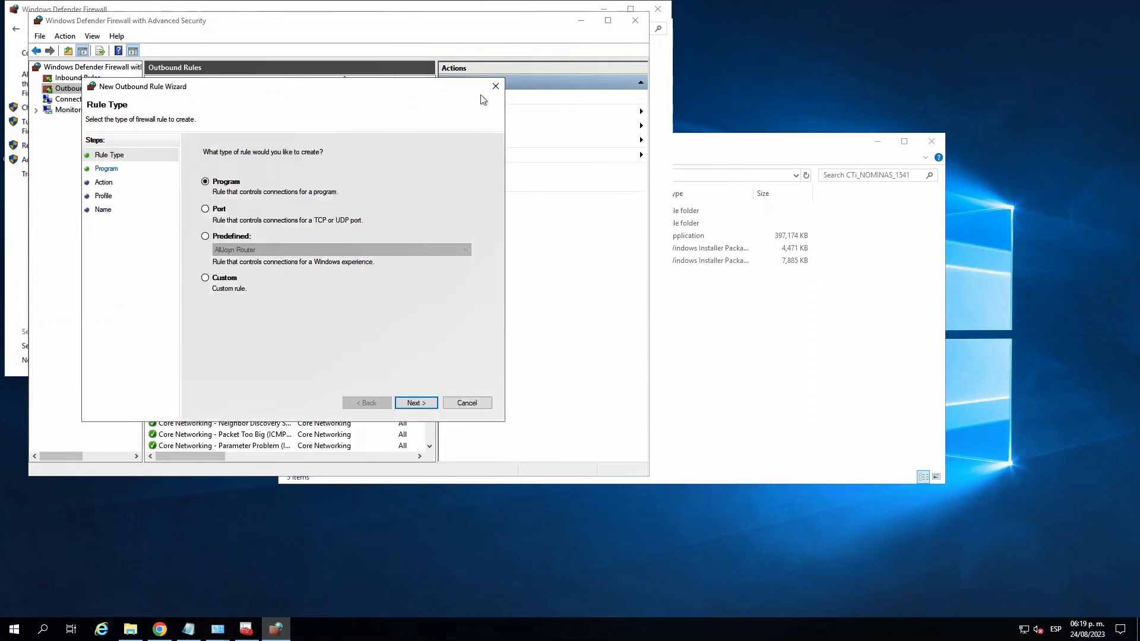
{"action": "left_click", "coordinate": [211, 214]}
{"action": "left_click", "coordinate": [418, 402]}
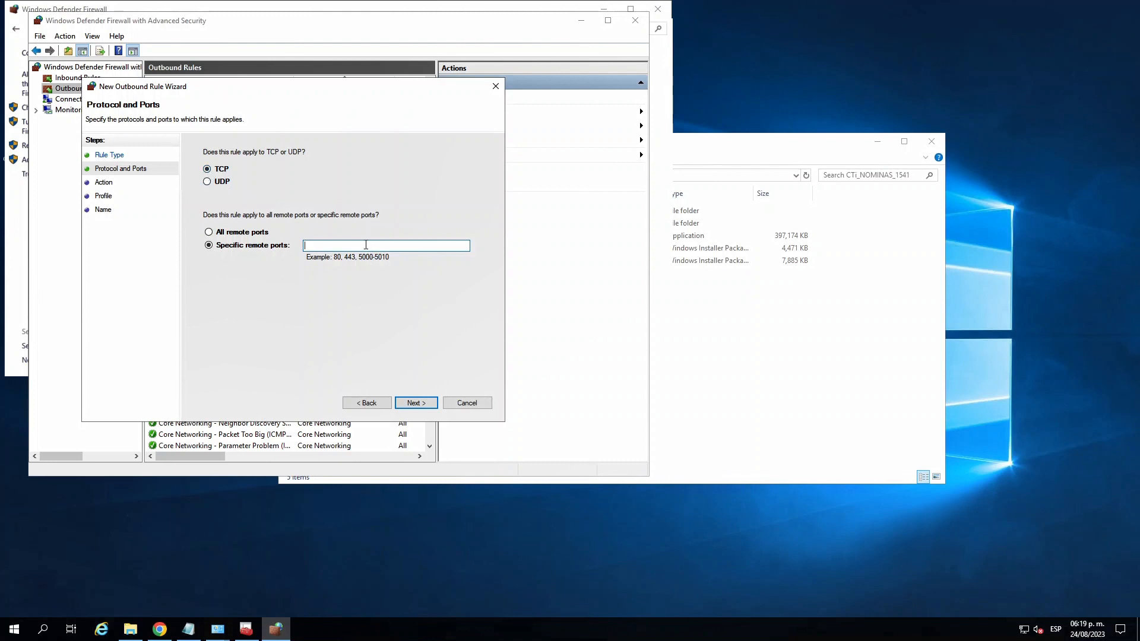
{"action": "key", "text": "ctrl+v"}
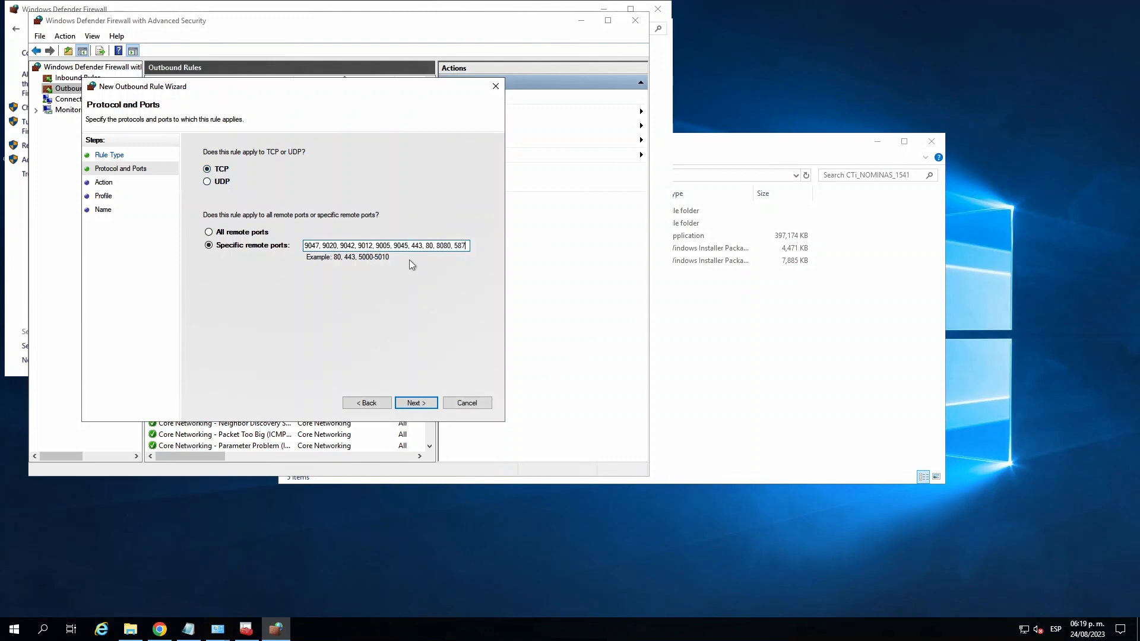
{"action": "left_click", "coordinate": [414, 404]}
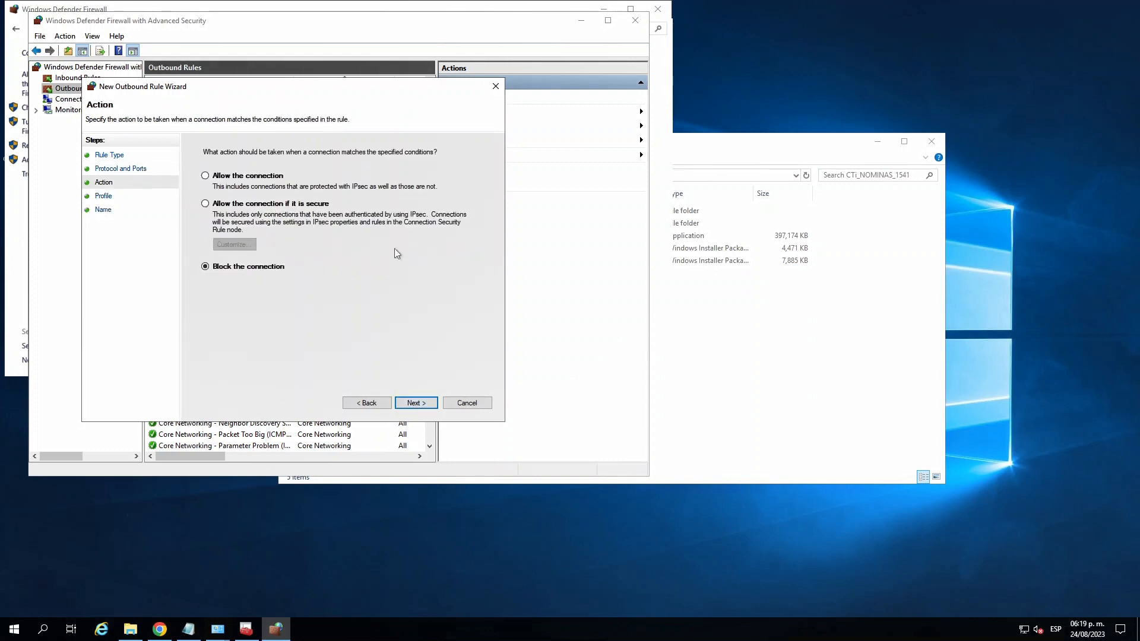
- Allow the connection for all three profiles, finish the outbound rule as PUERTOS, and close the firewall windows
{"action": "left_click", "coordinate": [204, 176]}
{"action": "left_click", "coordinate": [414, 402]}
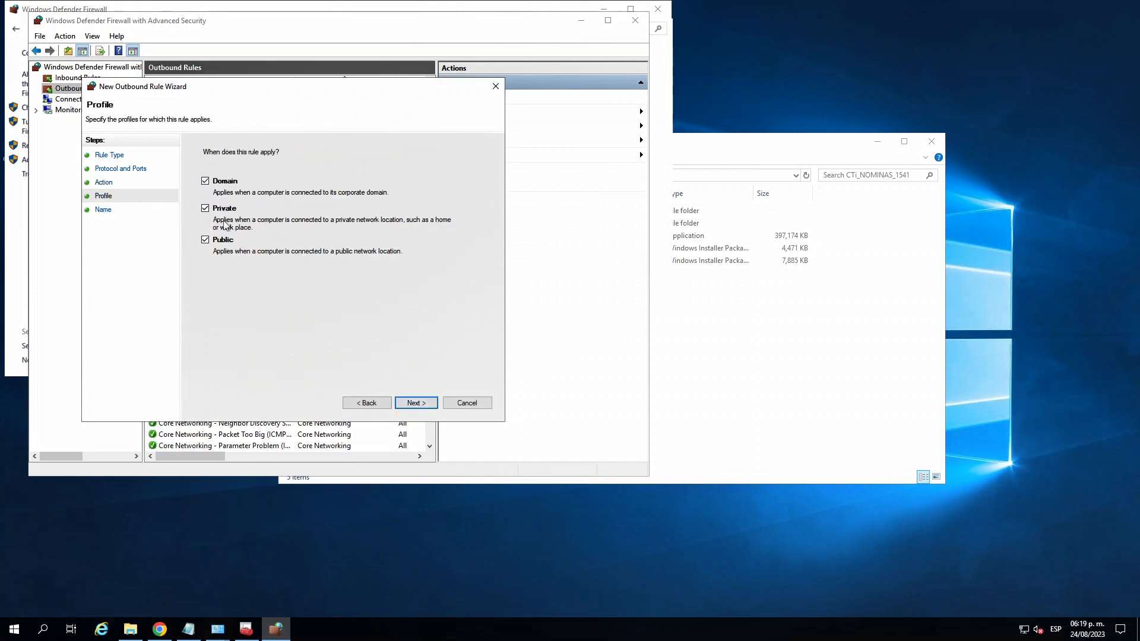
{"action": "left_click", "coordinate": [410, 404]}
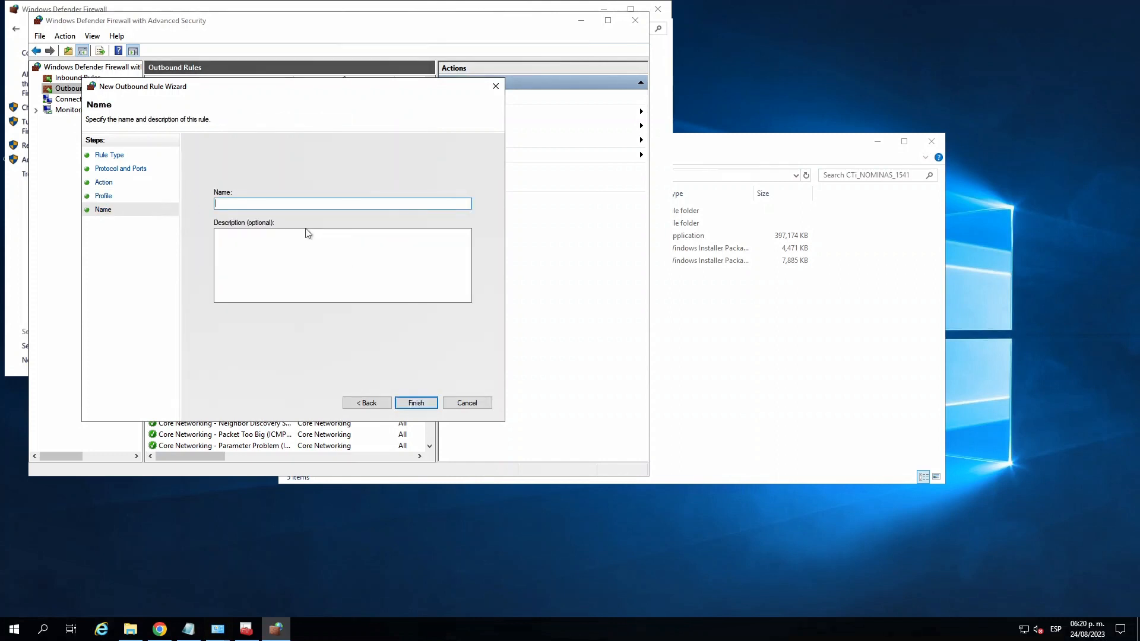
{"action": "type", "text": "PUERTOS"}
{"action": "left_click", "coordinate": [420, 406]}
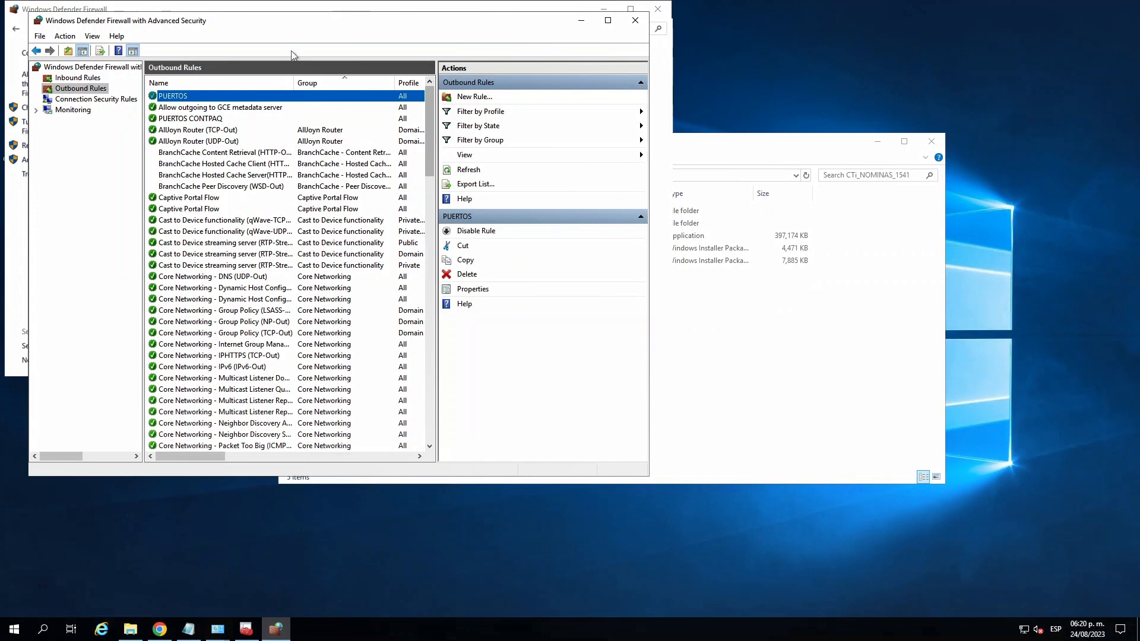
{"action": "left_click", "coordinate": [636, 21]}
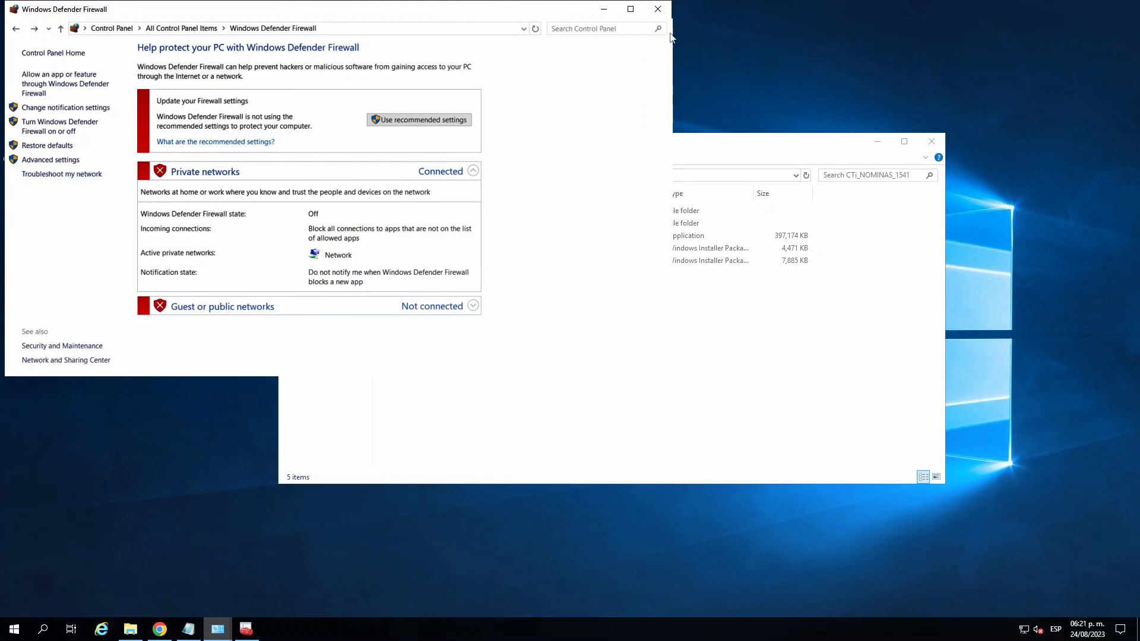
{"action": "left_click", "coordinate": [658, 10]}
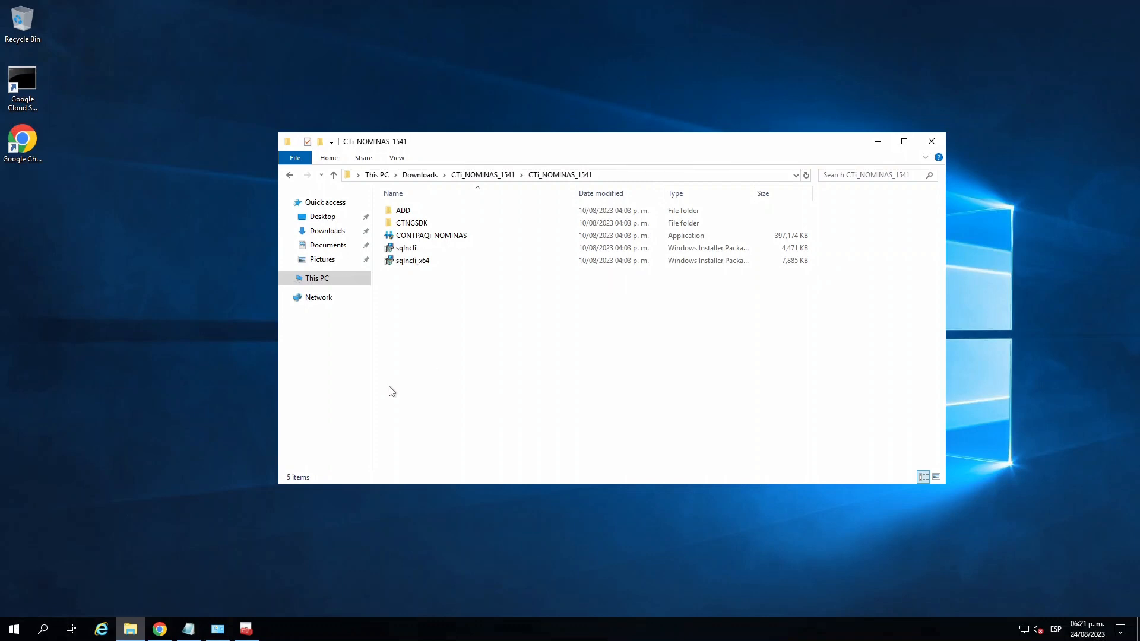
- Open the User Account Control settings from User Accounts in Control Panel, set notifications to Never notify, confirm, and close Control Panel
{"action": "left_click", "coordinate": [16, 630]}
{"action": "left_click", "coordinate": [218, 630]}
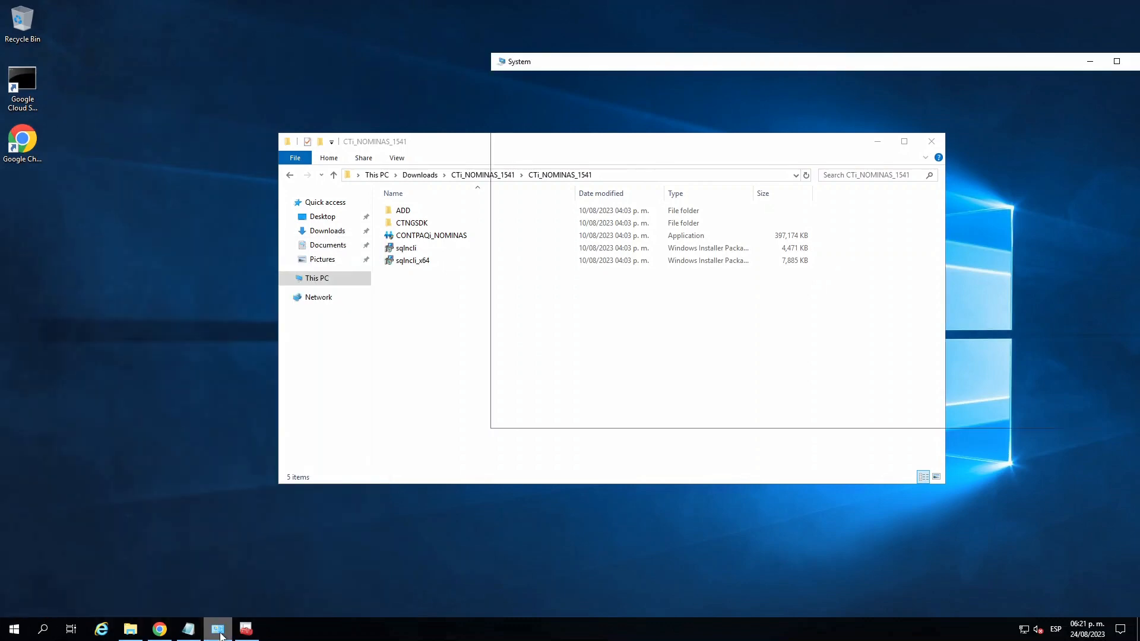
{"action": "left_click", "coordinate": [547, 82]}
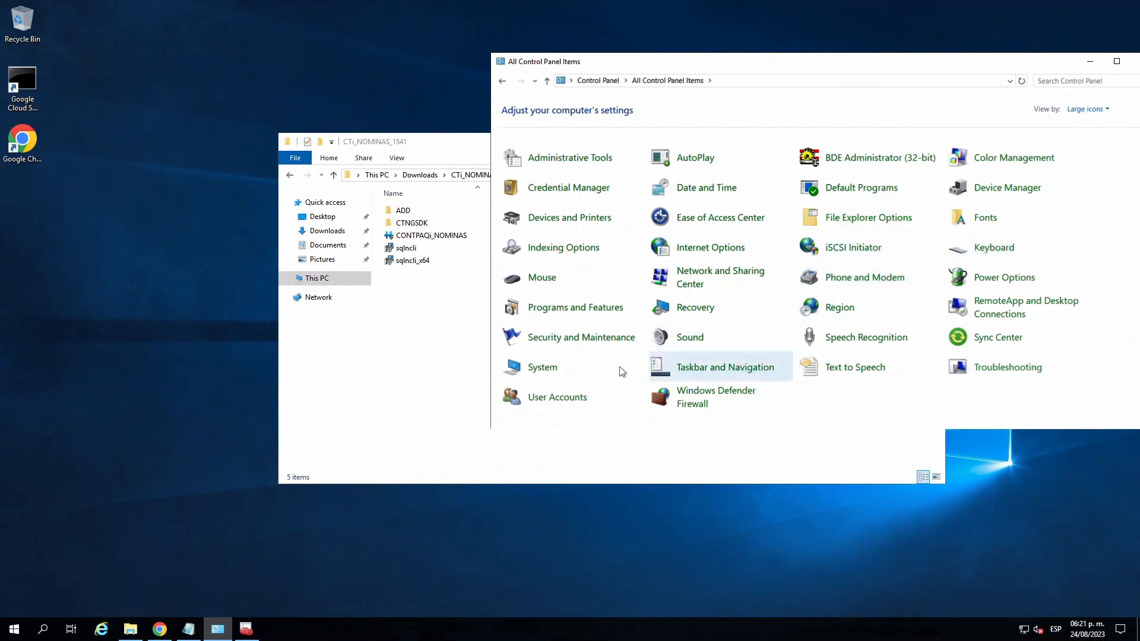
{"action": "left_click", "coordinate": [554, 398]}
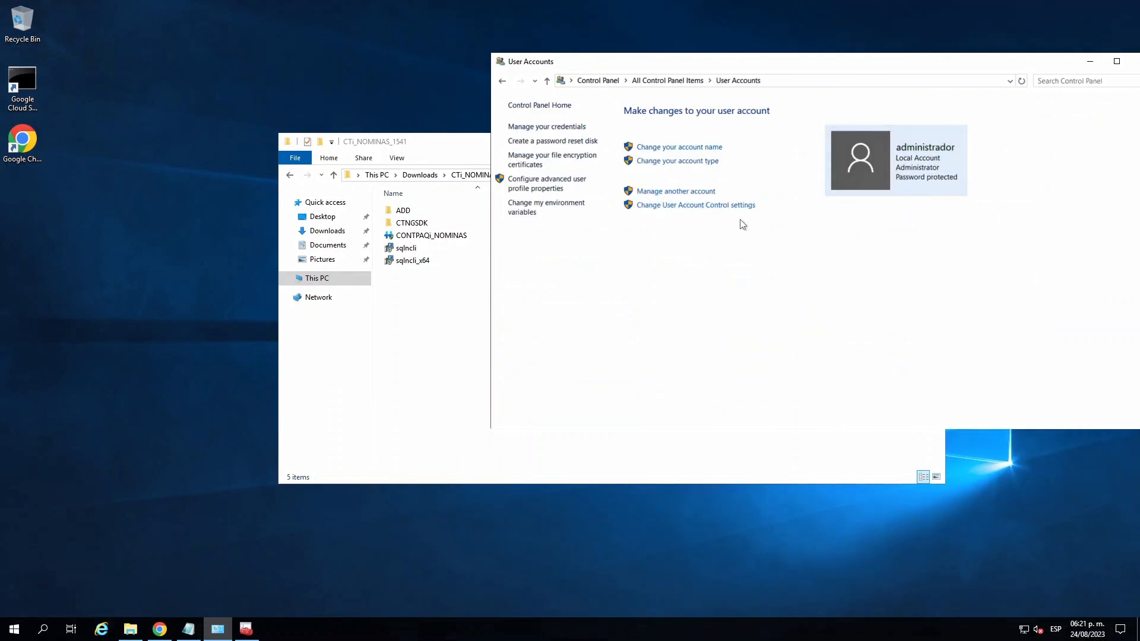
{"action": "left_click", "coordinate": [687, 206]}
{"action": "left_click", "coordinate": [434, 367]}
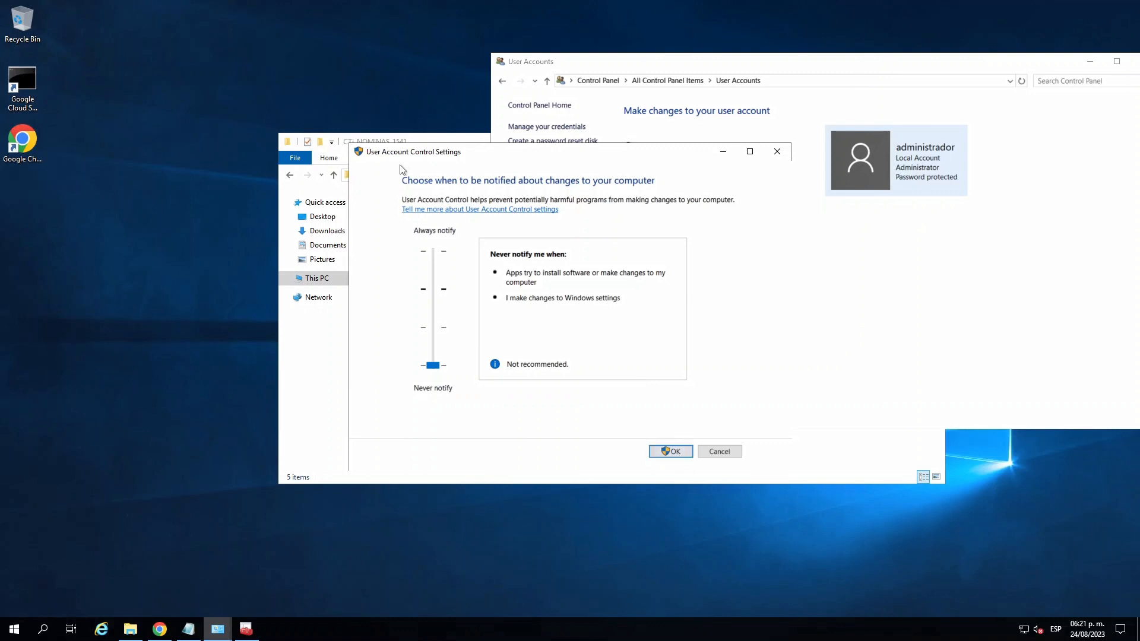
{"action": "left_click", "coordinate": [672, 452]}
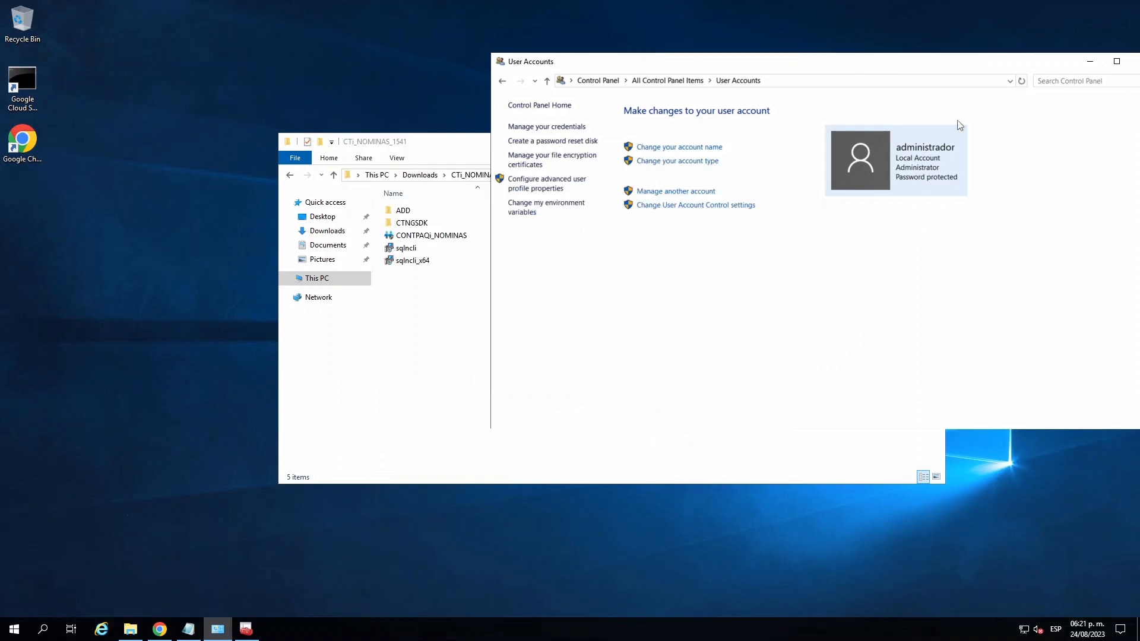
{"action": "left_click_drag", "start_coordinate": [1032, 66], "coordinate": [934, 66]}
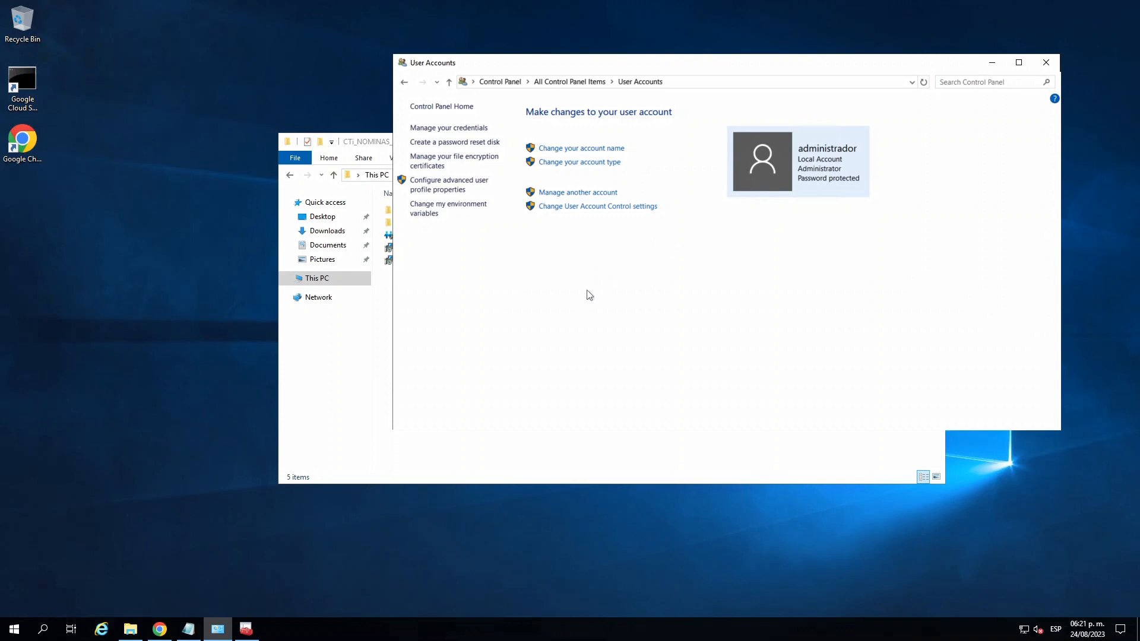
{"action": "left_click", "coordinate": [1046, 62]}
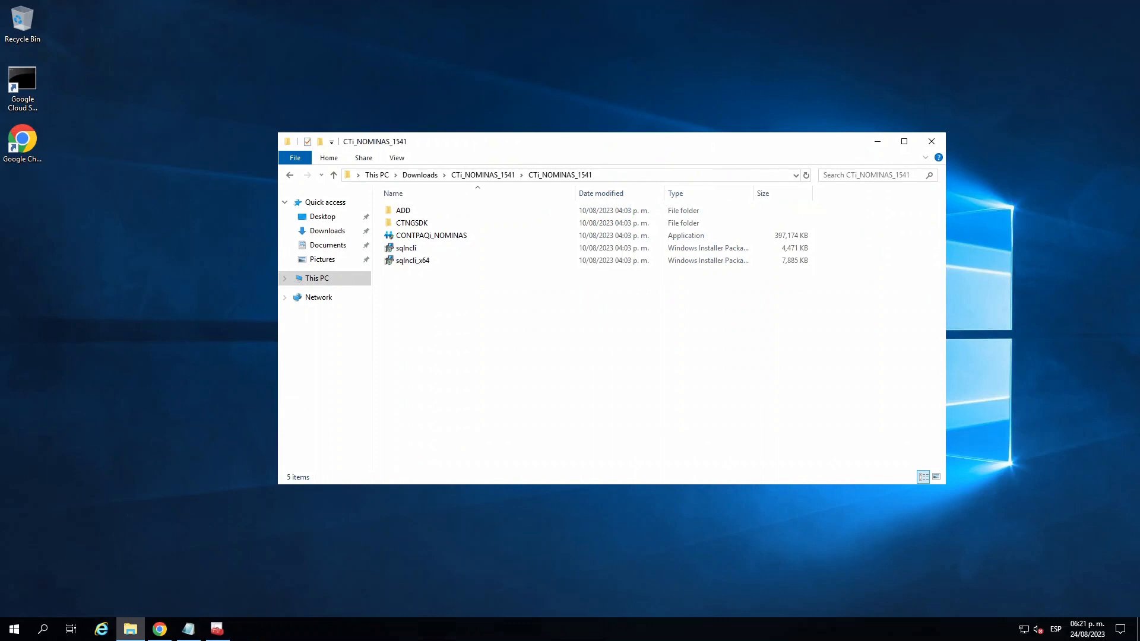
- Search Windows for UAC, open Change User Account Control settings, and confirm the level at Never notify
{"action": "left_click", "coordinate": [10, 636]}
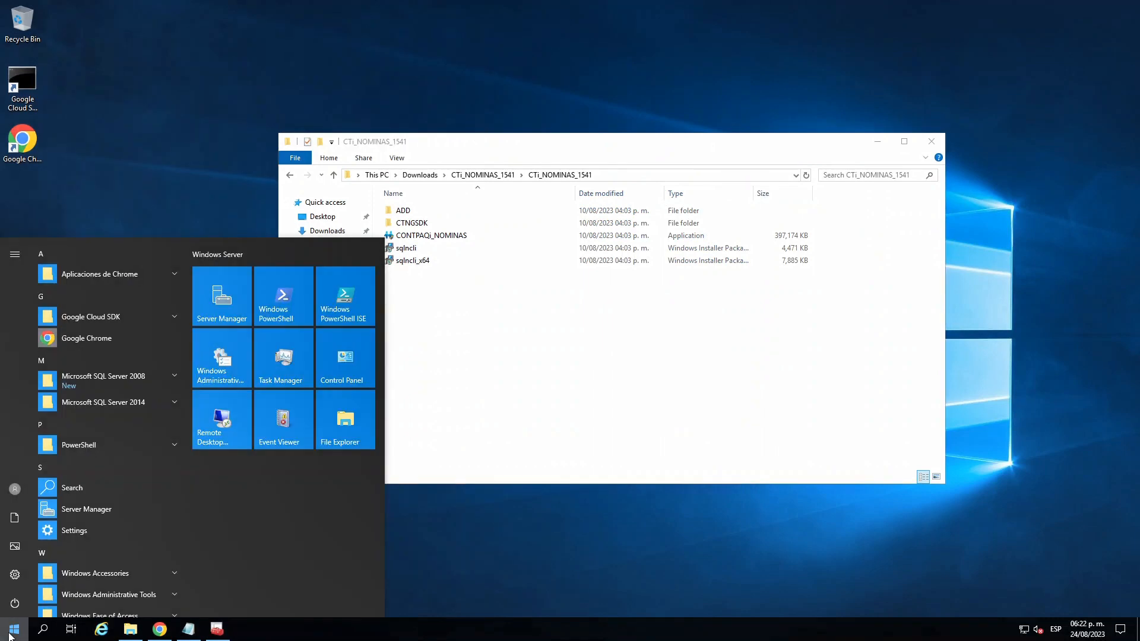
{"action": "type", "text": "UAC"}
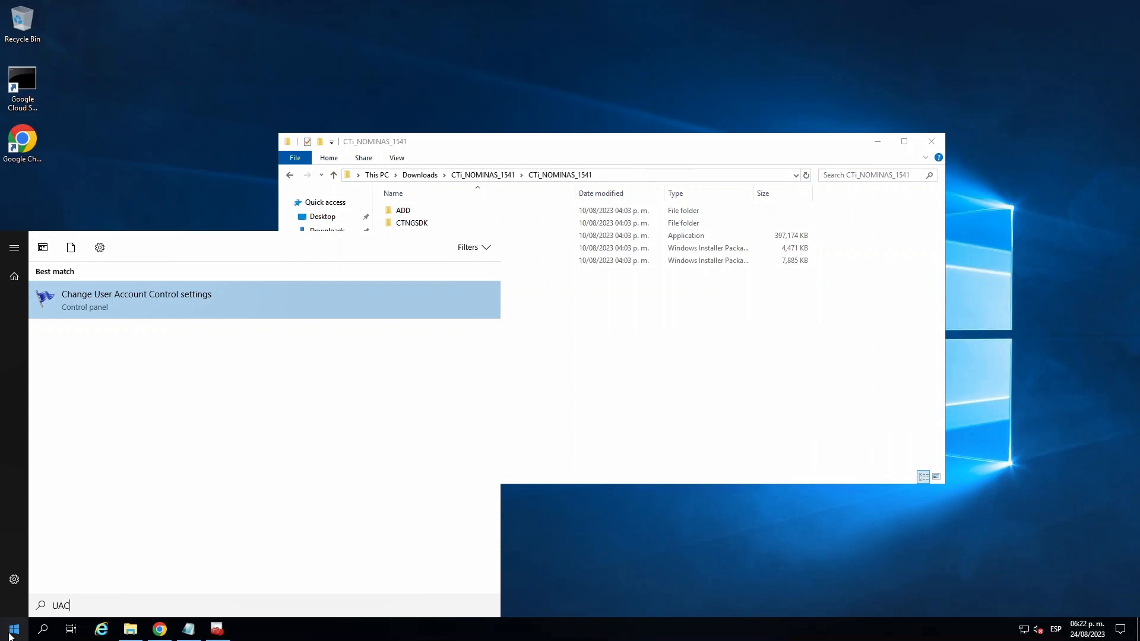
{"action": "key", "text": "Return"}
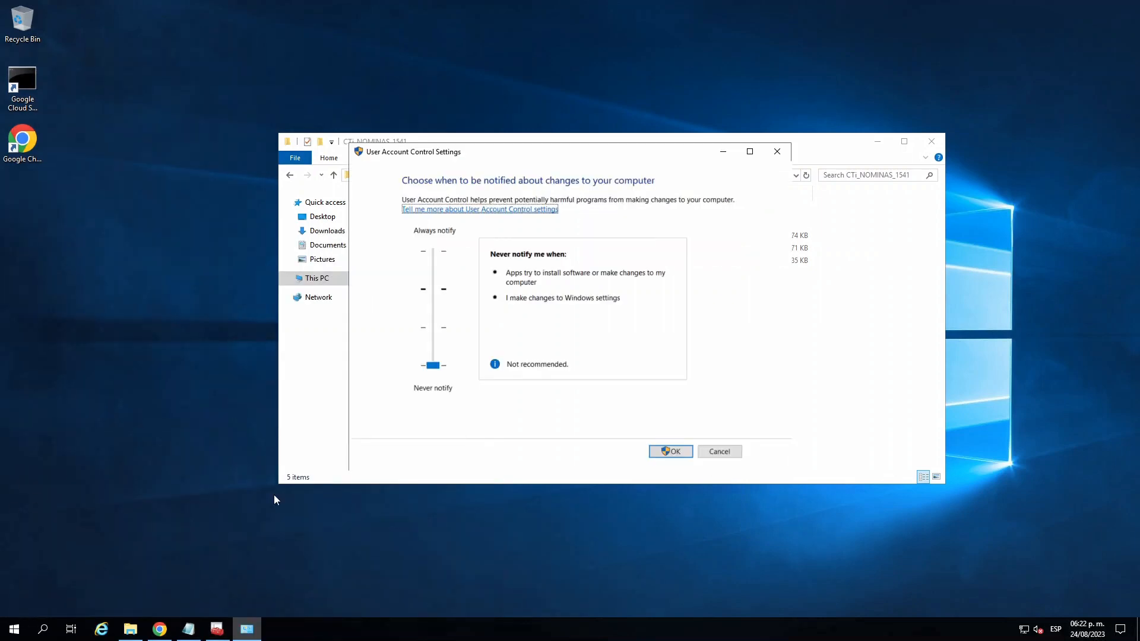
{"action": "left_click", "coordinate": [437, 369]}
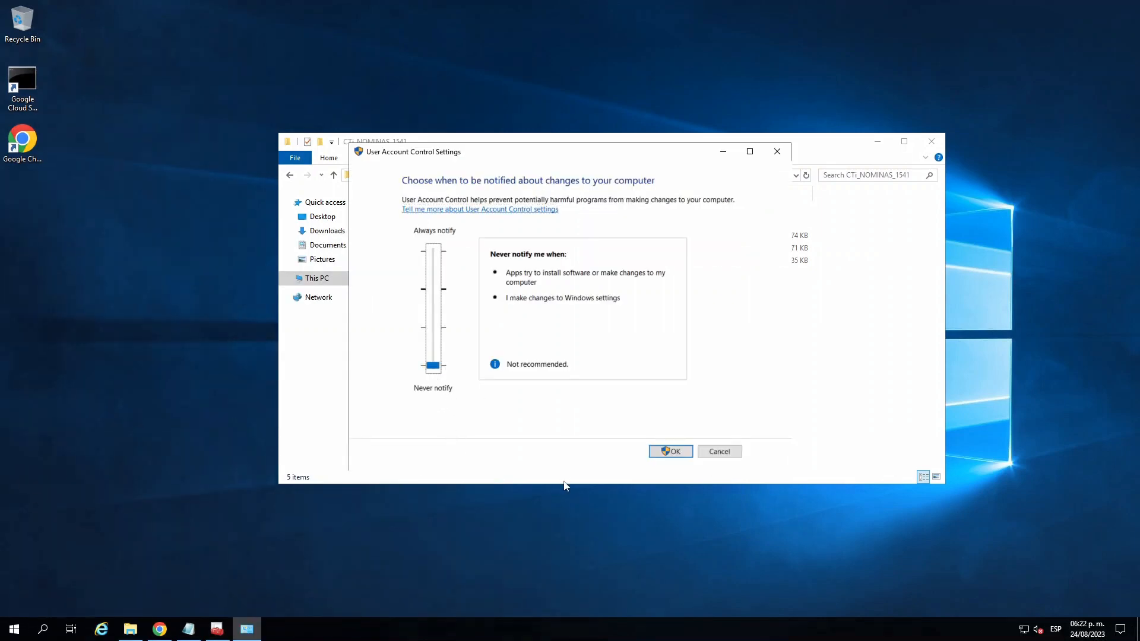
{"action": "left_click", "coordinate": [679, 452]}
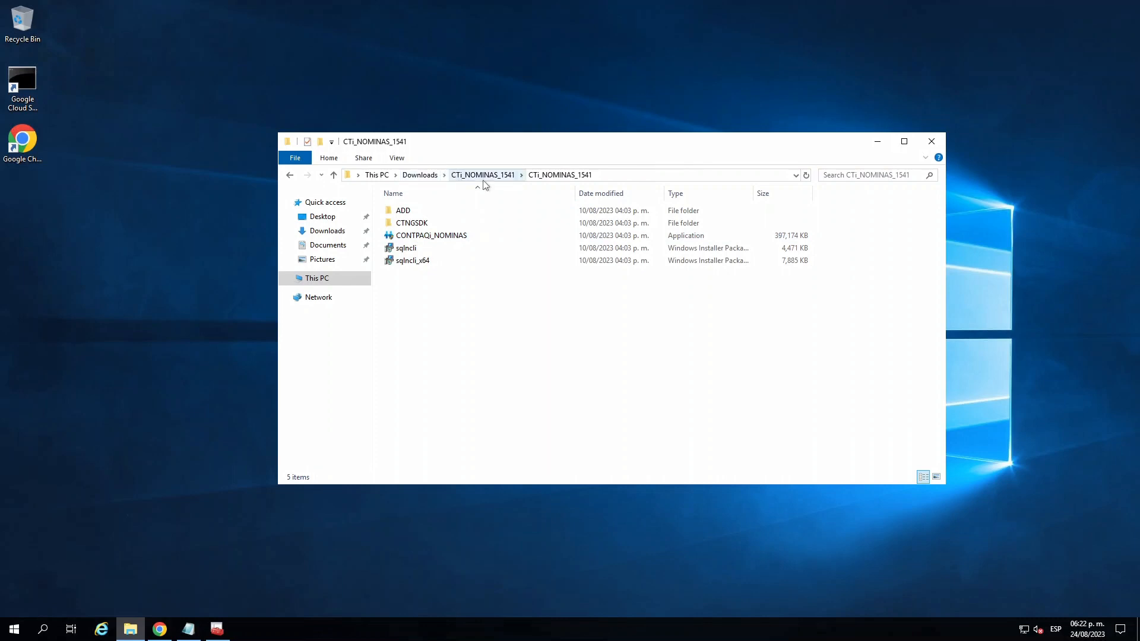
- Go back to the Downloads folder and view the extraction option for the compressed CTi_NOMINAS_1541 archive
{"action": "left_click", "coordinate": [420, 175]}
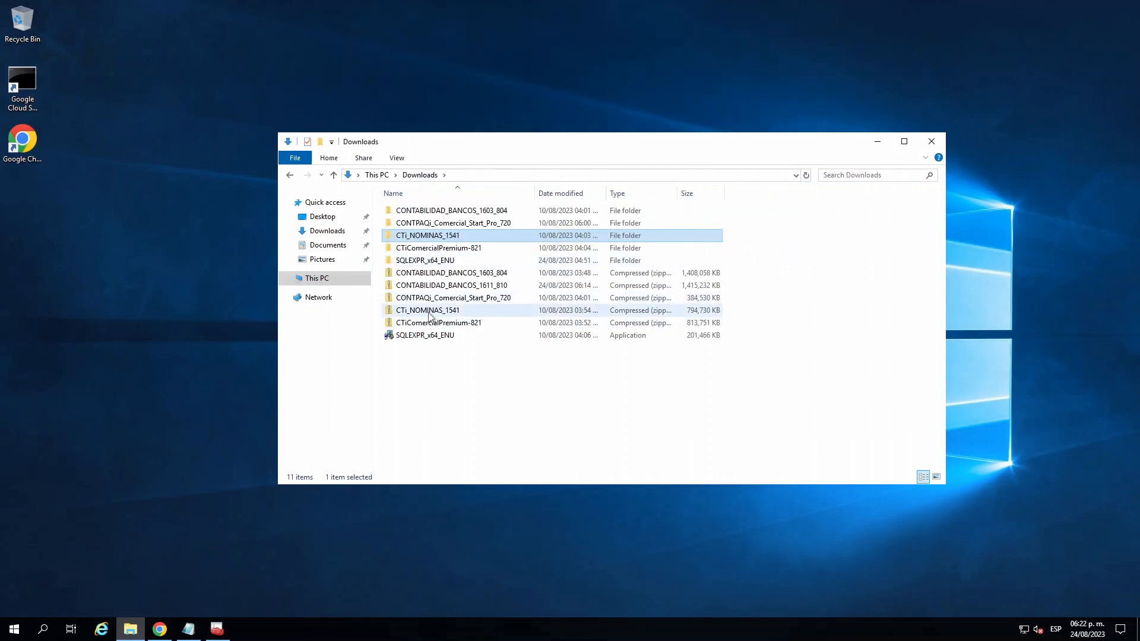
{"action": "left_click", "coordinate": [425, 310]}
{"action": "right_click", "coordinate": [425, 310]}
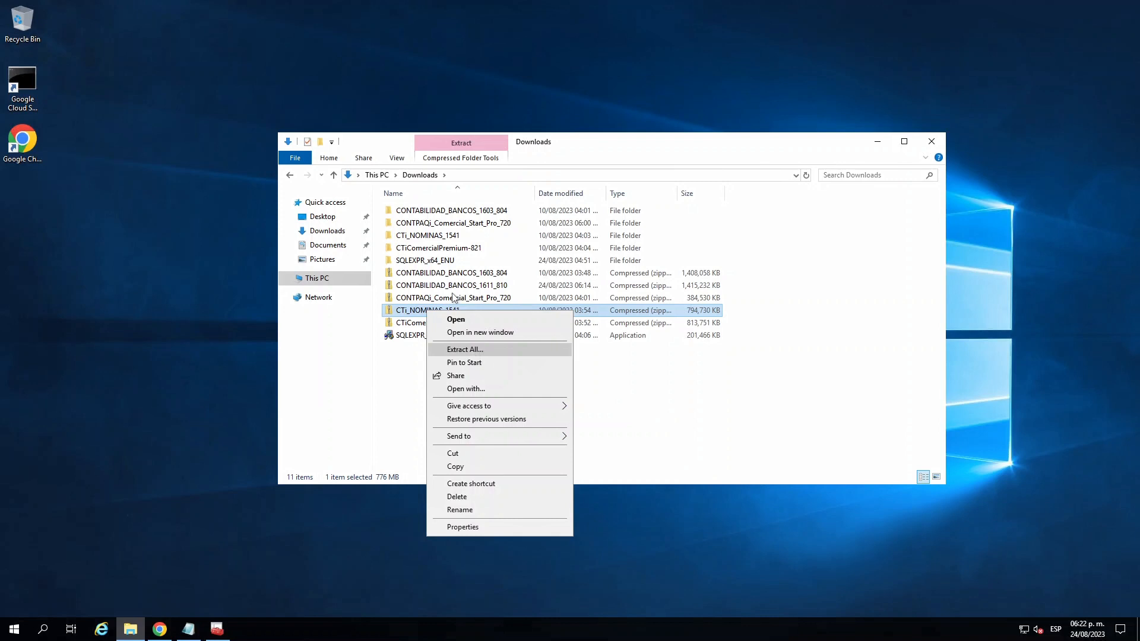
{"action": "left_click", "coordinate": [435, 237]}
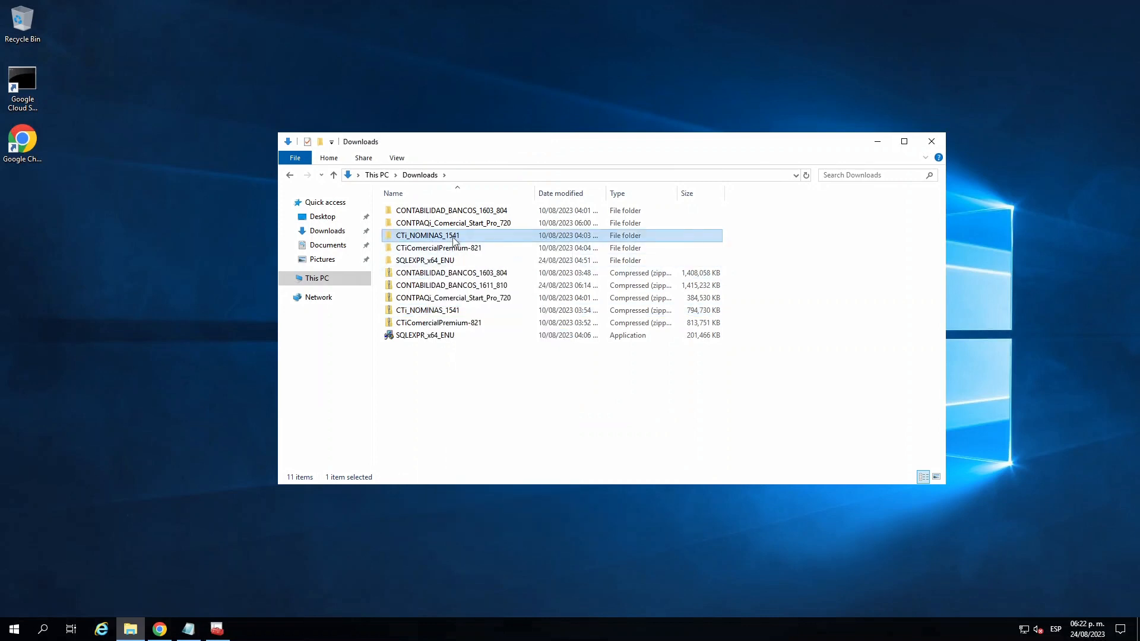
- Open the nested CTi_NOMINAS_1541 folder and run the CONTPAQi_NOMINAS application as administrator
{"action": "double_click", "coordinate": [455, 237]}
{"action": "double_click", "coordinate": [447, 215]}
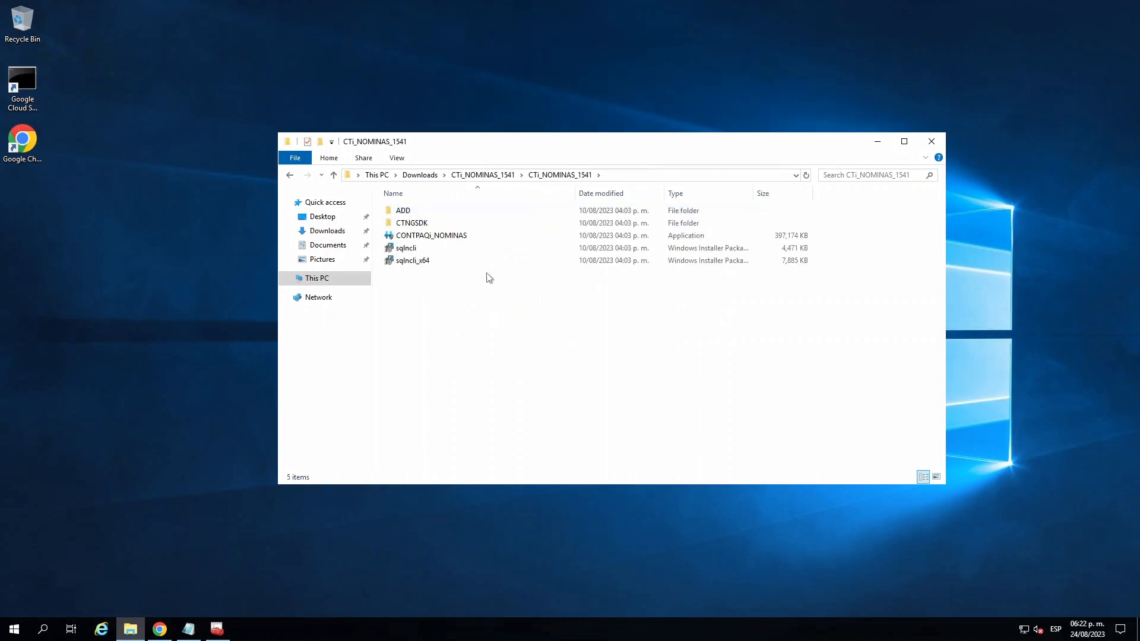
{"action": "left_click", "coordinate": [440, 235]}
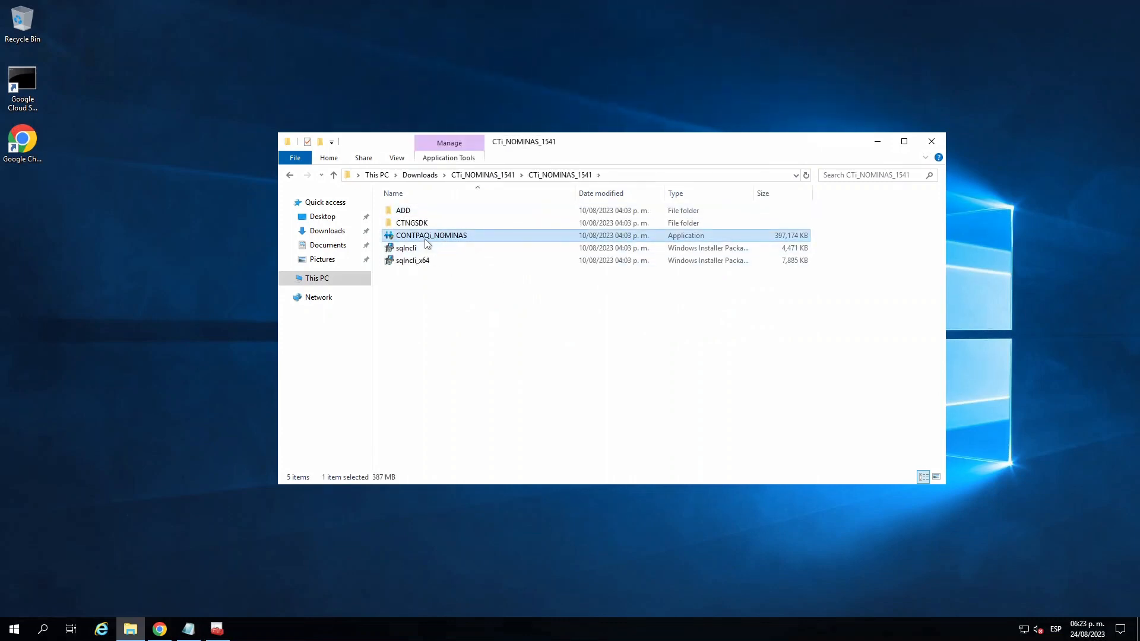
{"action": "right_click", "coordinate": [435, 238]}
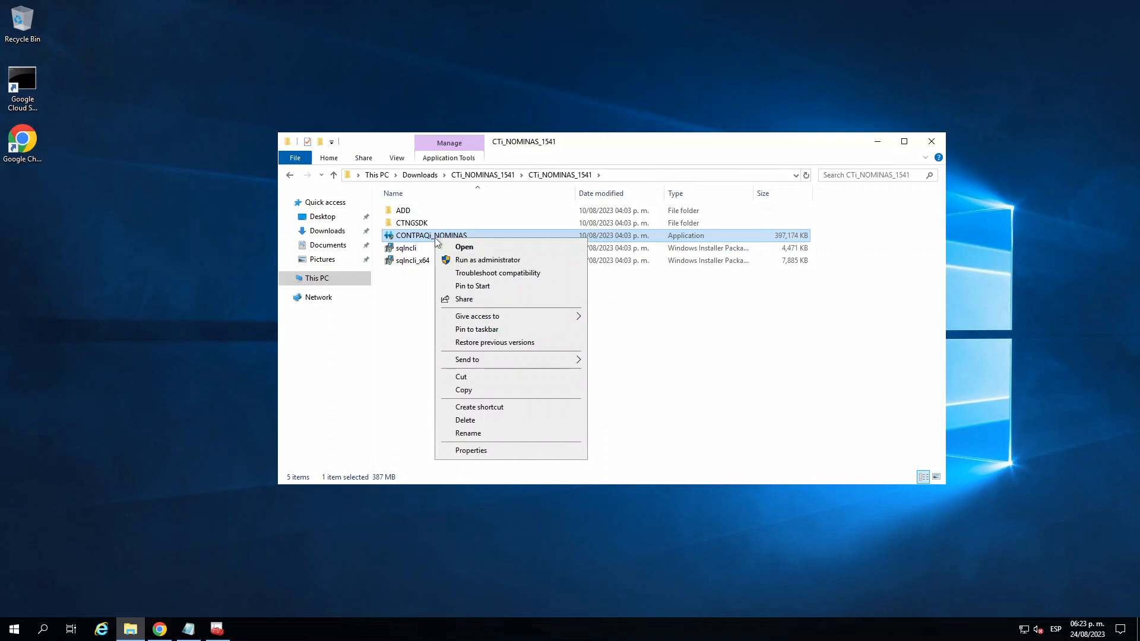
{"action": "left_click", "coordinate": [508, 262]}
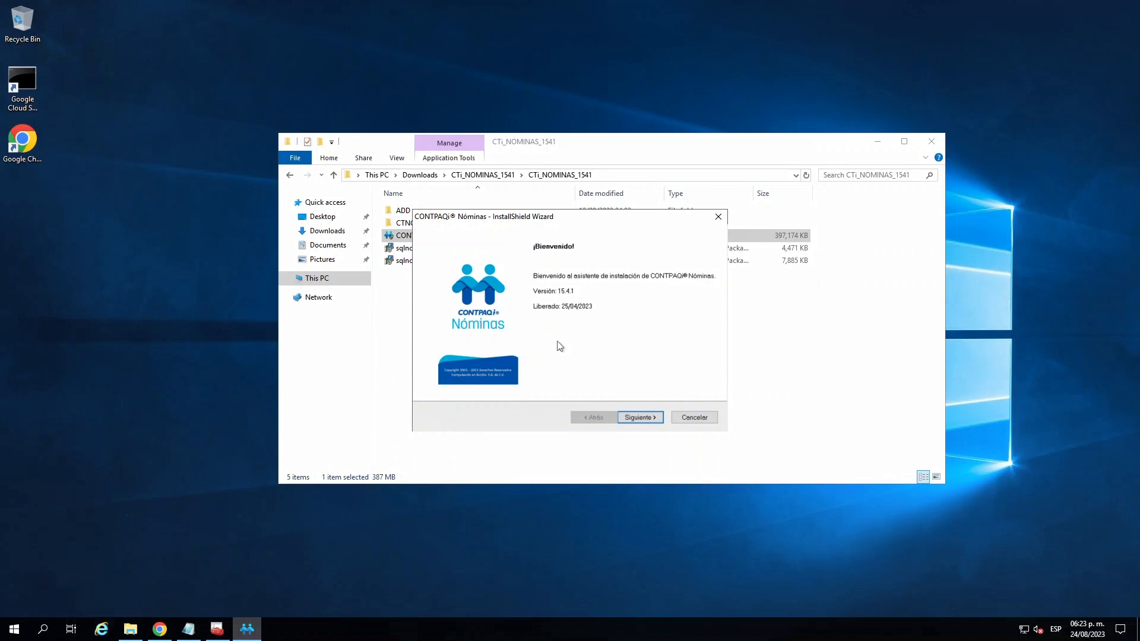
- Advance past the installer's welcome page, look through the license and service agreements, accept their terms, and continue
{"action": "left_click", "coordinate": [639, 416]}
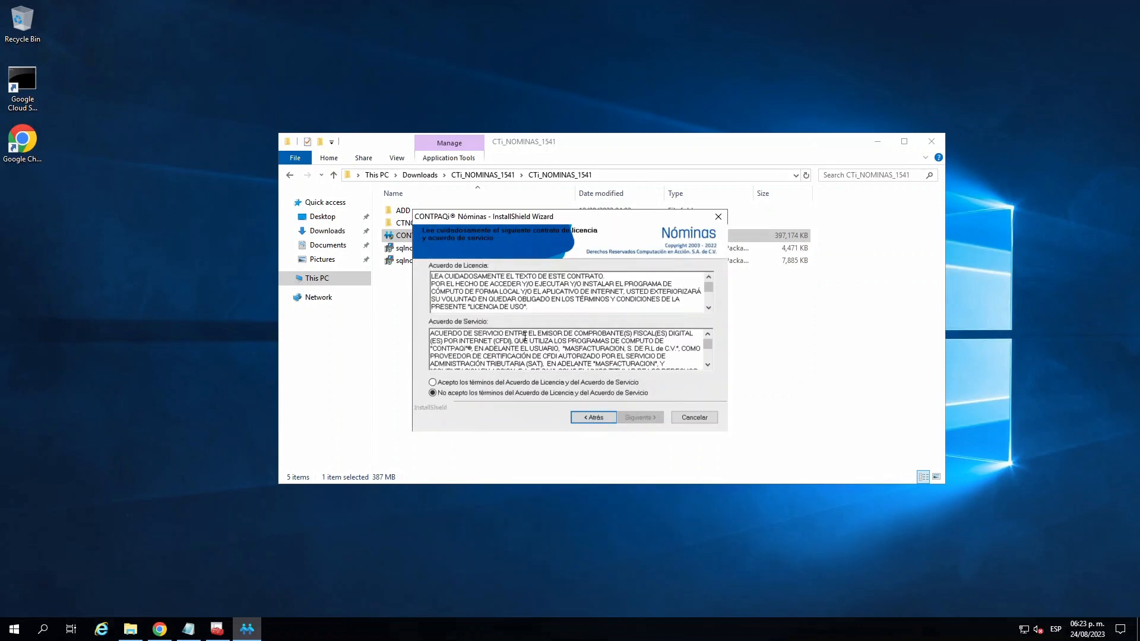
{"action": "left_click", "coordinate": [455, 383]}
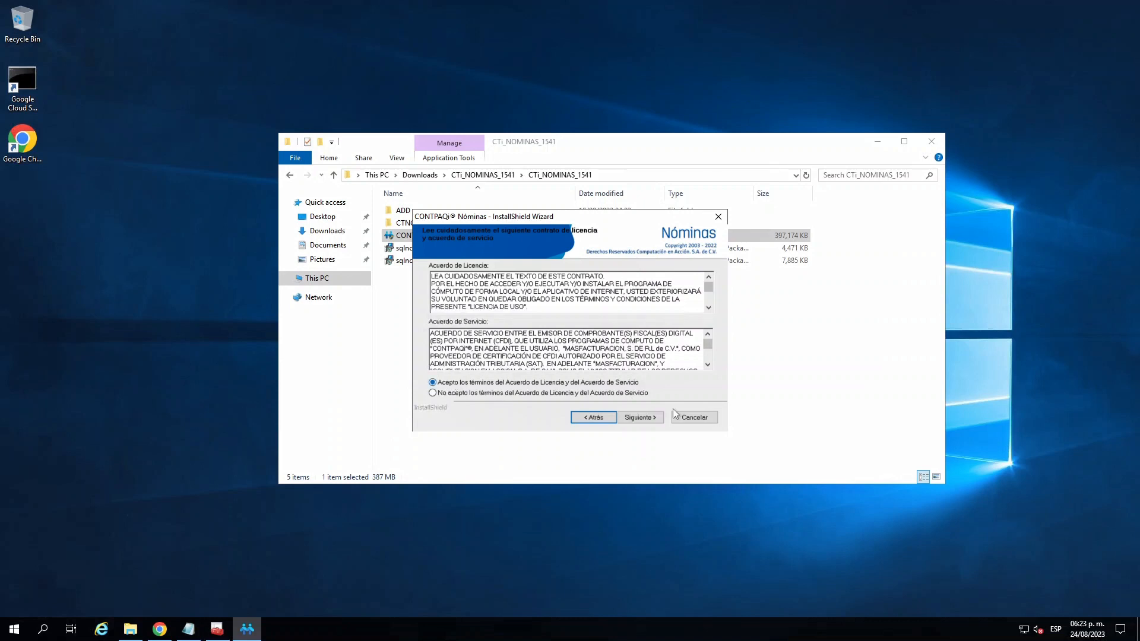
{"action": "left_click", "coordinate": [708, 308]}
{"action": "left_click", "coordinate": [708, 308]}
{"action": "left_click", "coordinate": [707, 366]}
{"action": "left_click", "coordinate": [707, 366]}
{"action": "left_click", "coordinate": [707, 366]}
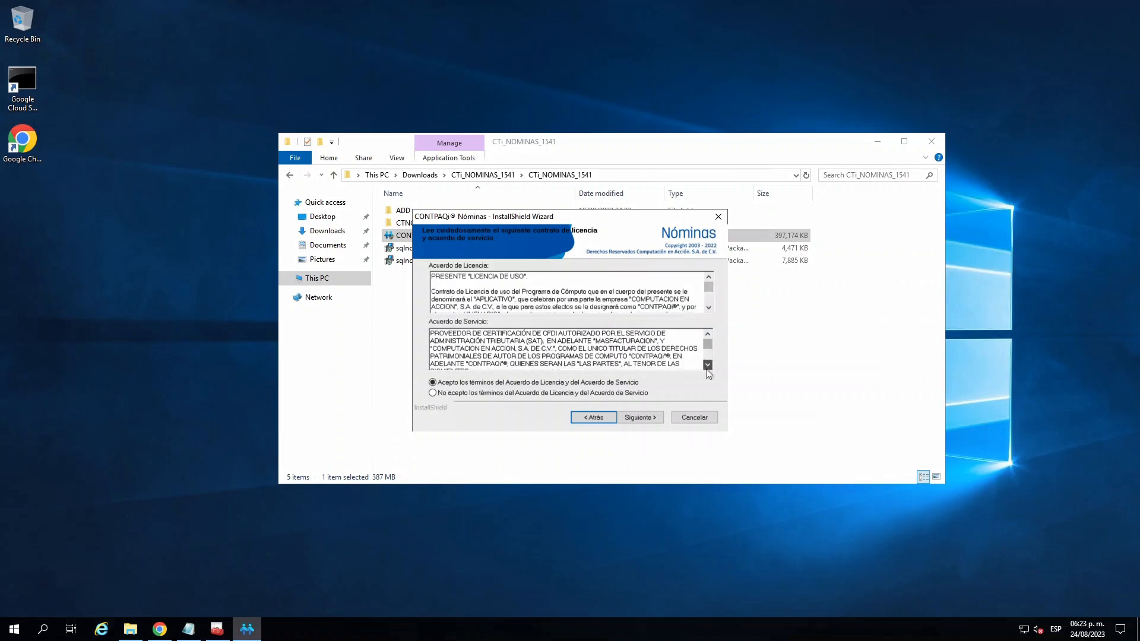
{"action": "left_click", "coordinate": [707, 366]}
{"action": "left_click", "coordinate": [707, 366]}
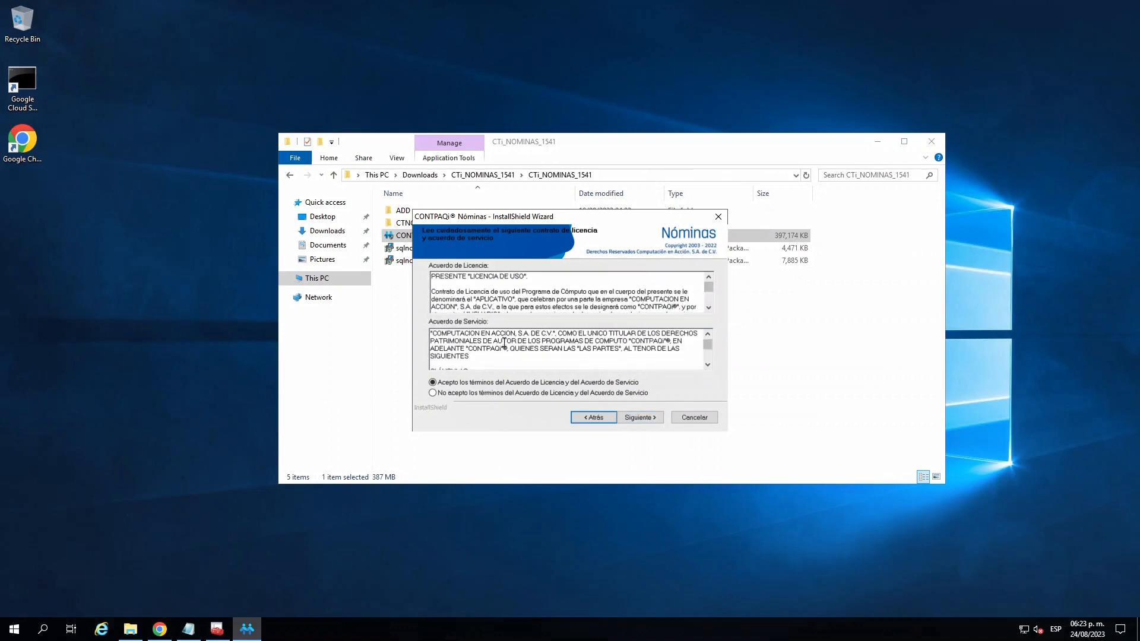
{"action": "left_click", "coordinate": [640, 418]}
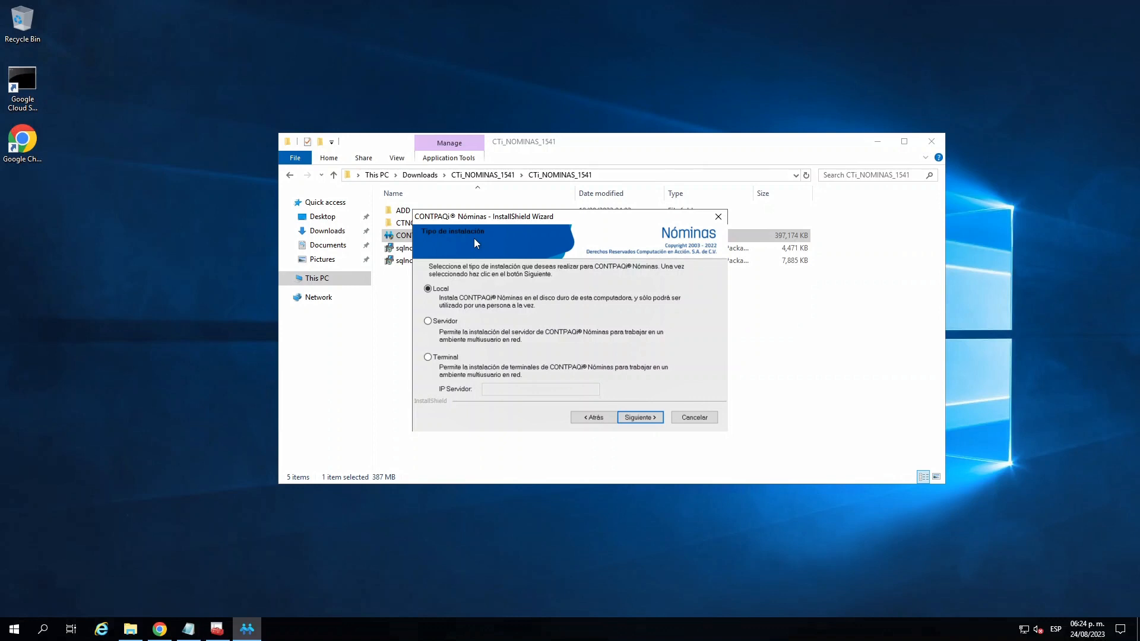
- Look at the Terminal option with its server IP field, then choose the Servidor installation type and continue
{"action": "left_click", "coordinate": [445, 324]}
{"action": "left_click", "coordinate": [446, 357]}
{"action": "left_click", "coordinate": [512, 390]}
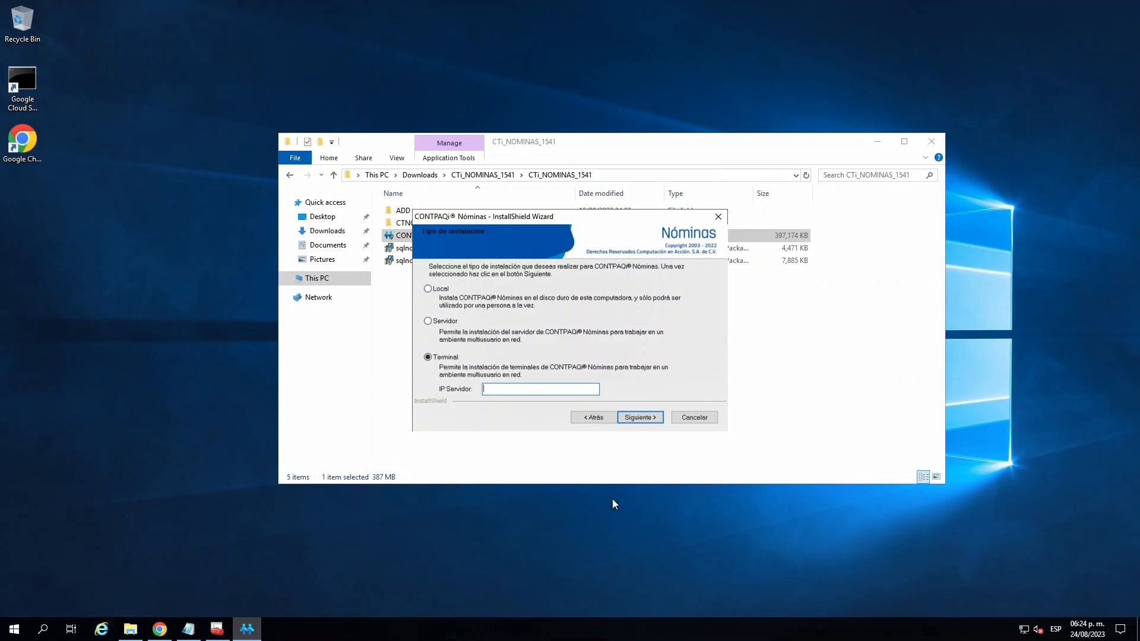
{"action": "left_click", "coordinate": [430, 322]}
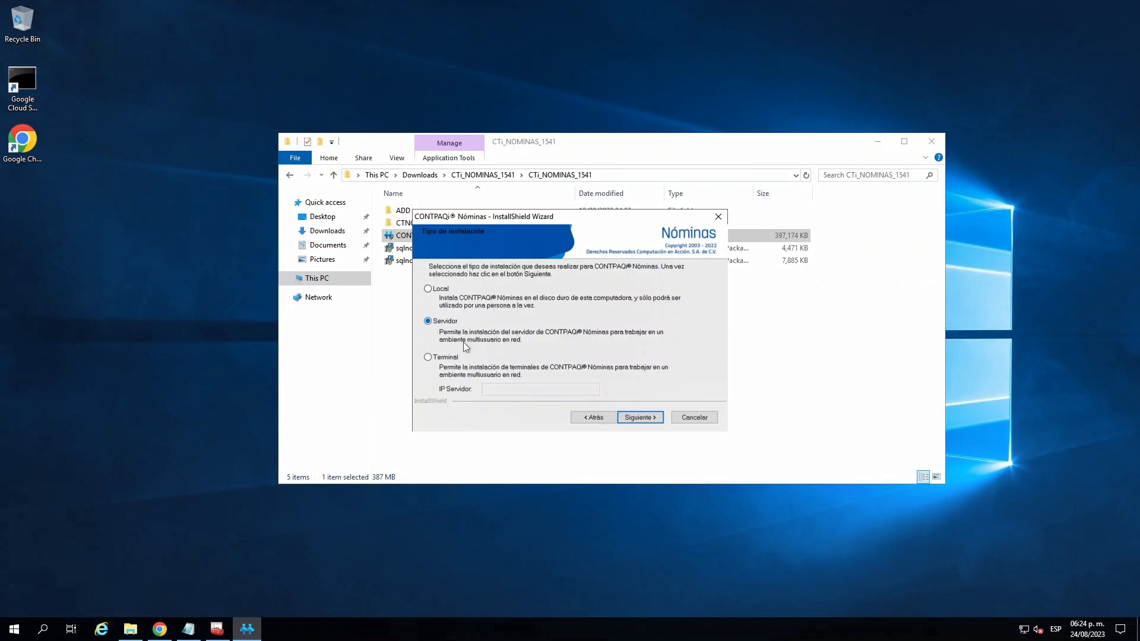
{"action": "left_click", "coordinate": [639, 418]}
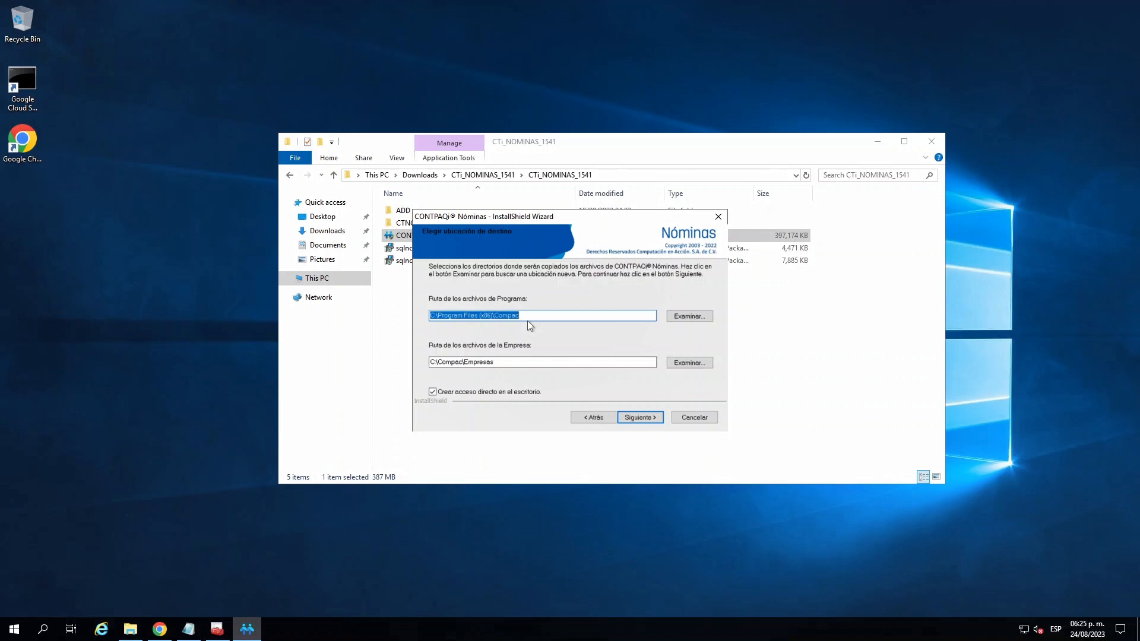
- Check the Local Disk (C:) drive under This PC in File Explorer, then return to the Nóminas installer
{"action": "left_click", "coordinate": [130, 629]}
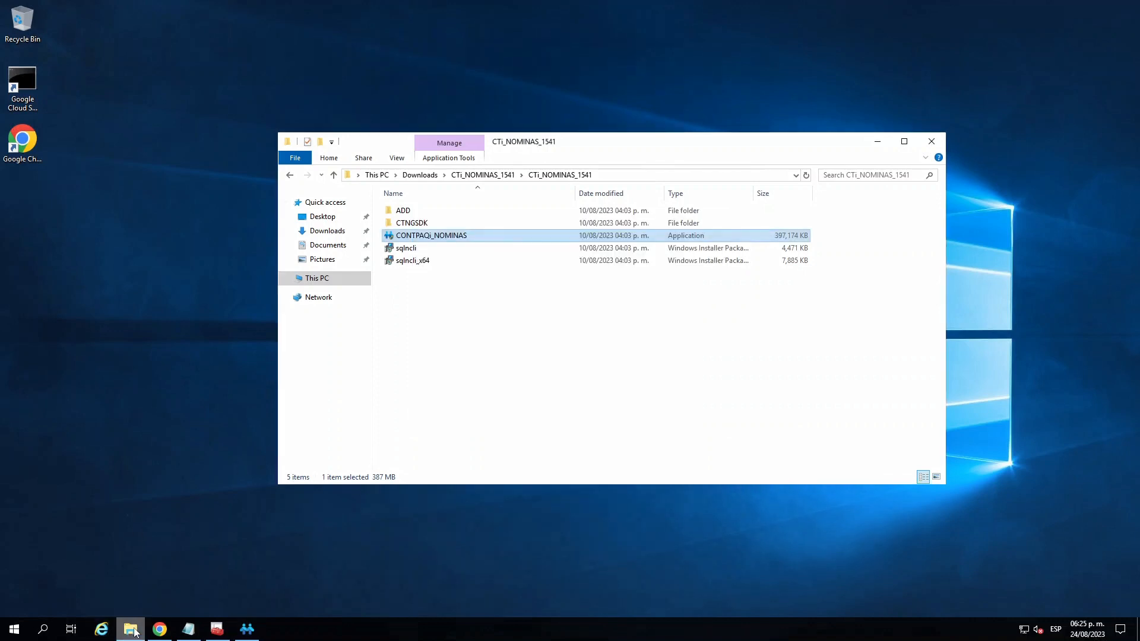
{"action": "left_click", "coordinate": [326, 278]}
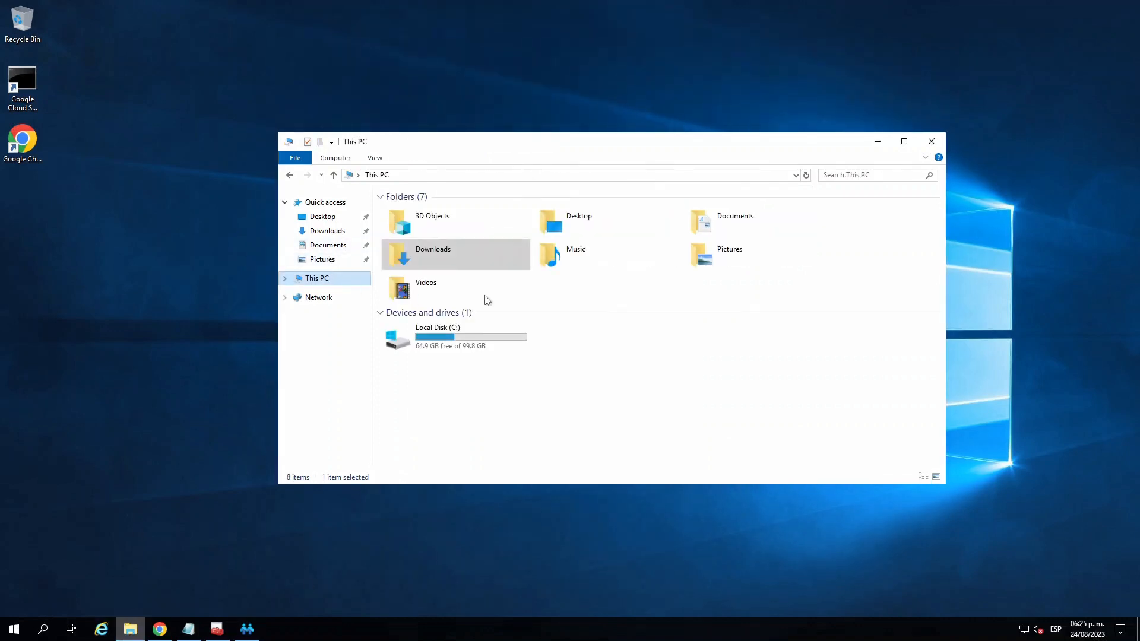
{"action": "left_click", "coordinate": [453, 341]}
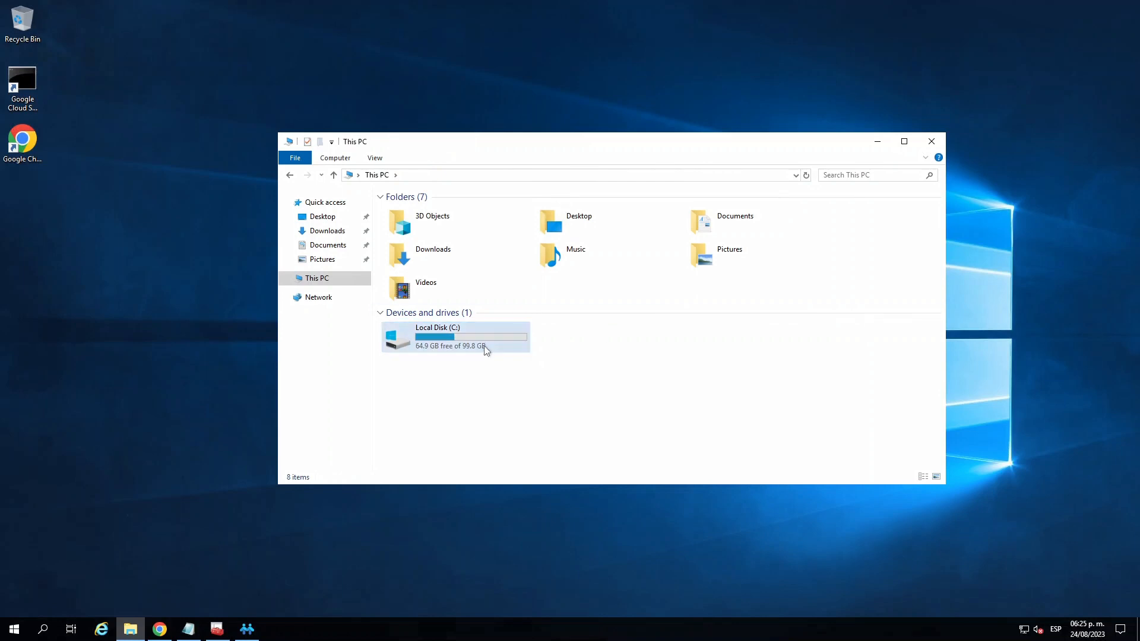
{"action": "left_click", "coordinate": [878, 141]}
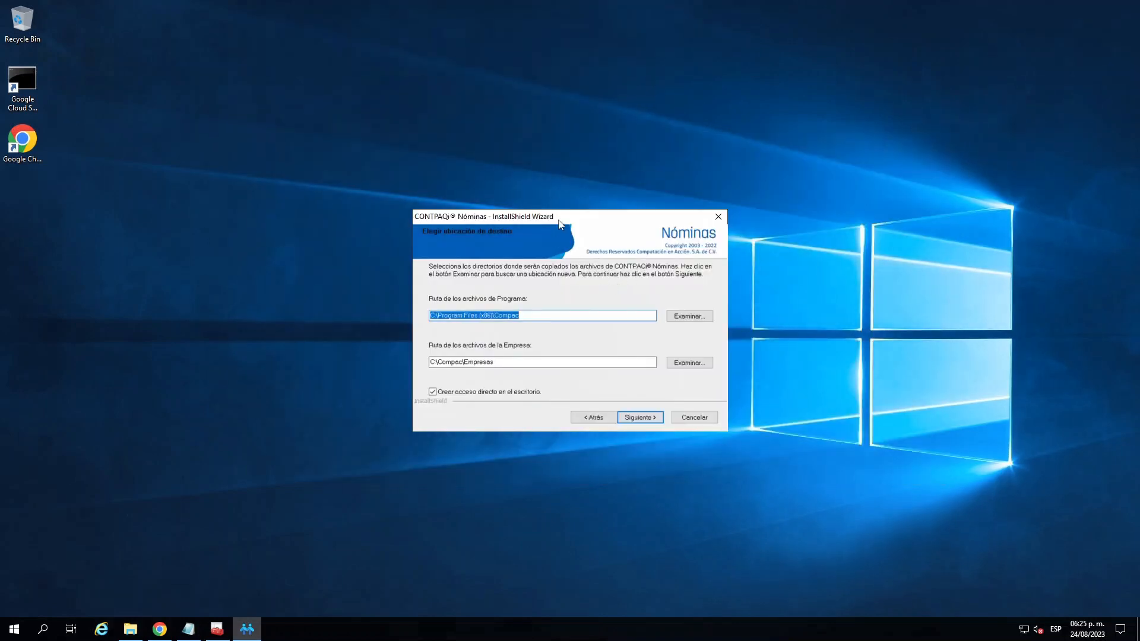
- Examine the installer's destination paths for the program files and the company files
{"action": "left_click", "coordinate": [504, 364]}
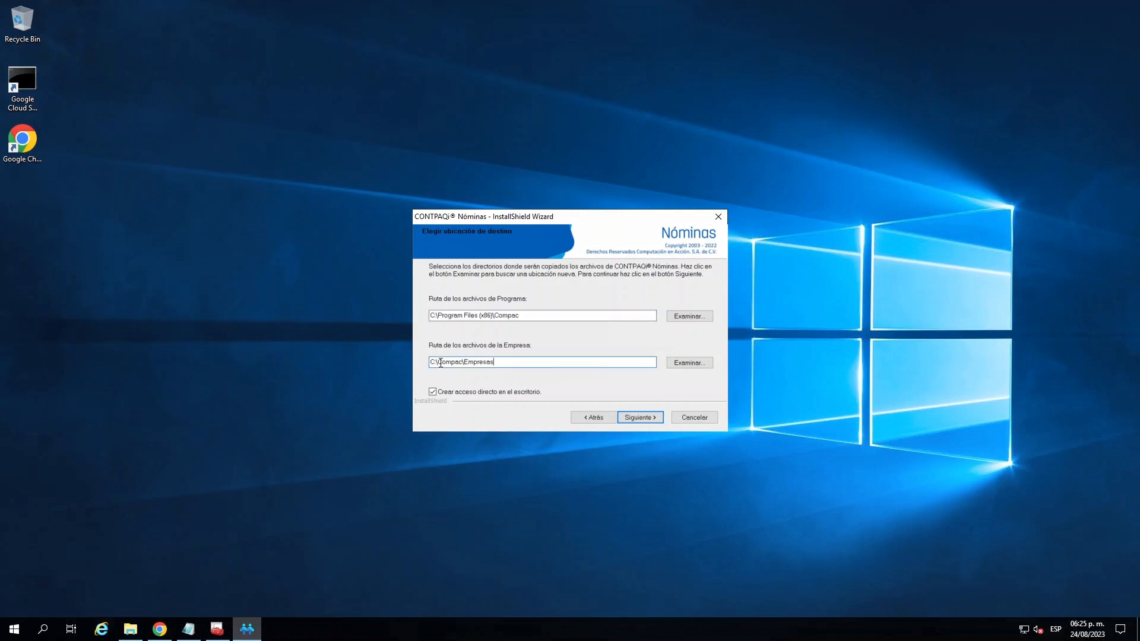
{"action": "left_click_drag", "start_coordinate": [439, 364], "coordinate": [406, 362]}
{"action": "left_click", "coordinate": [505, 360]}
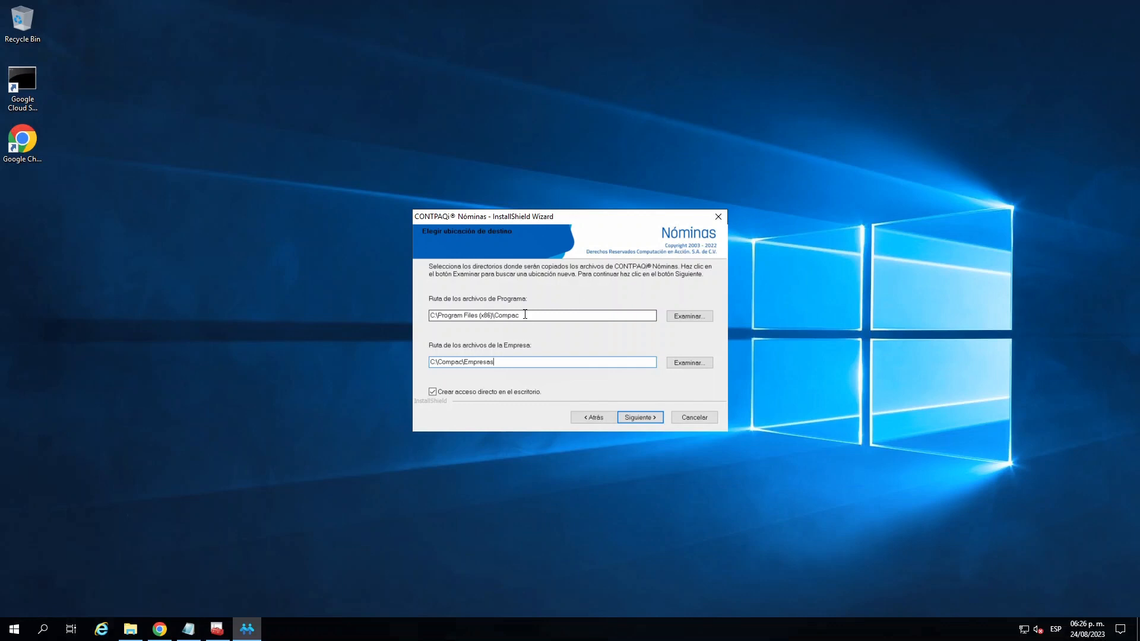
{"action": "left_click_drag", "start_coordinate": [525, 315], "coordinate": [390, 310]}
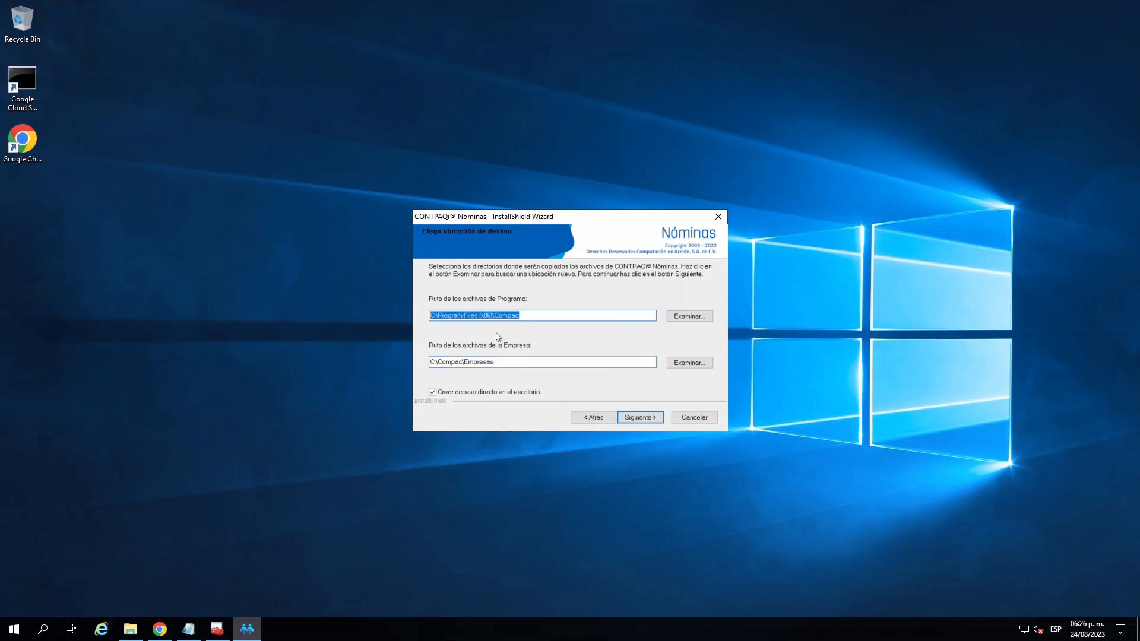
{"action": "left_click", "coordinate": [495, 362]}
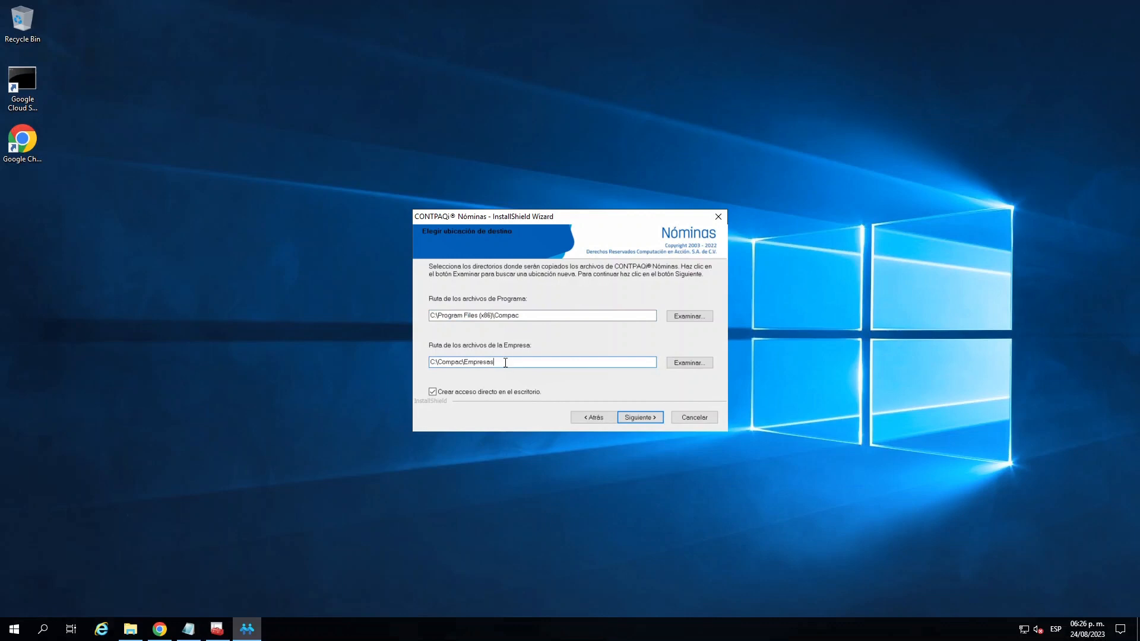
{"action": "left_click_drag", "start_coordinate": [506, 363], "coordinate": [404, 360]}
{"action": "left_click", "coordinate": [499, 362]}
{"action": "left_click_drag", "start_coordinate": [504, 363], "coordinate": [423, 366]}
{"action": "left_click_drag", "start_coordinate": [502, 362], "coordinate": [426, 360]}
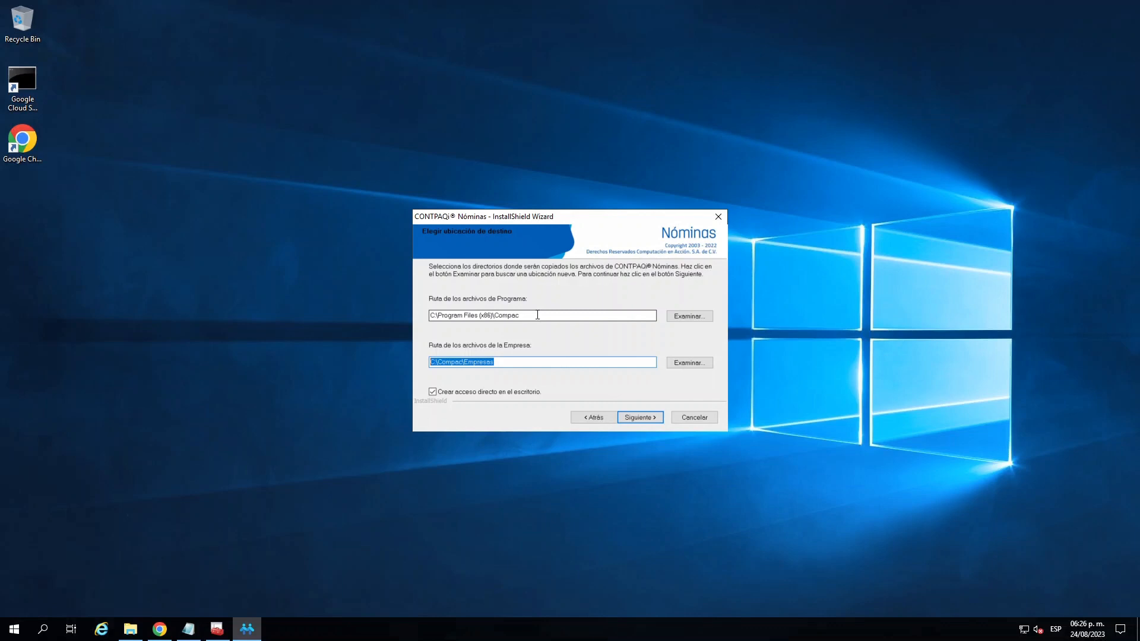
- Look at the folder chooser for the company files path, then keep the default destinations and desktop shortcut and continue
{"action": "left_click", "coordinate": [511, 362]}
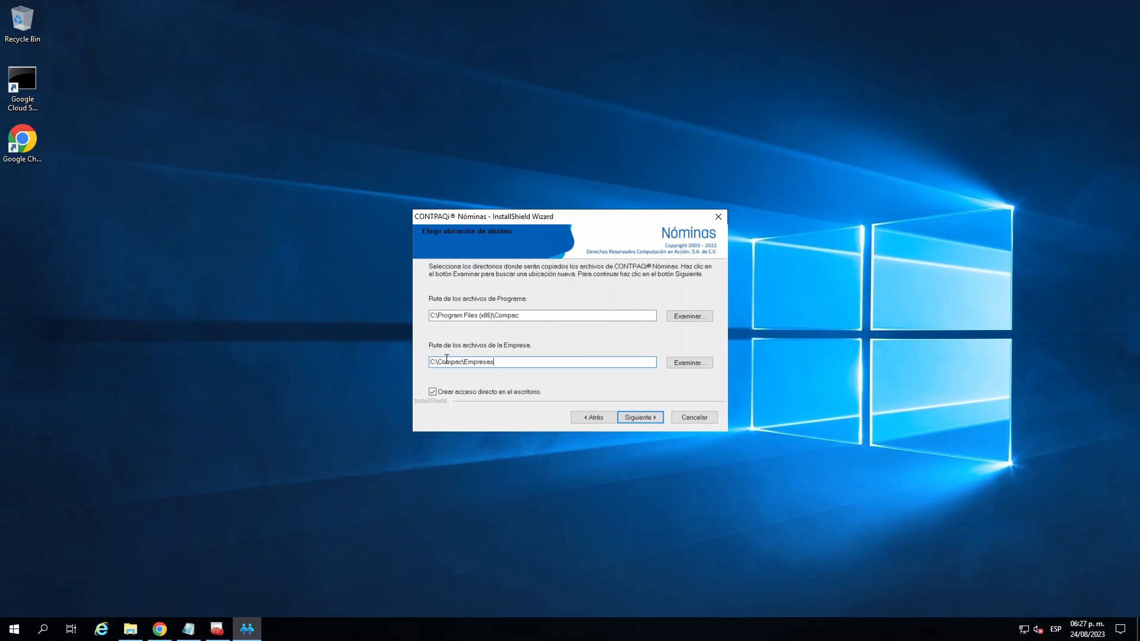
{"action": "left_click", "coordinate": [683, 363]}
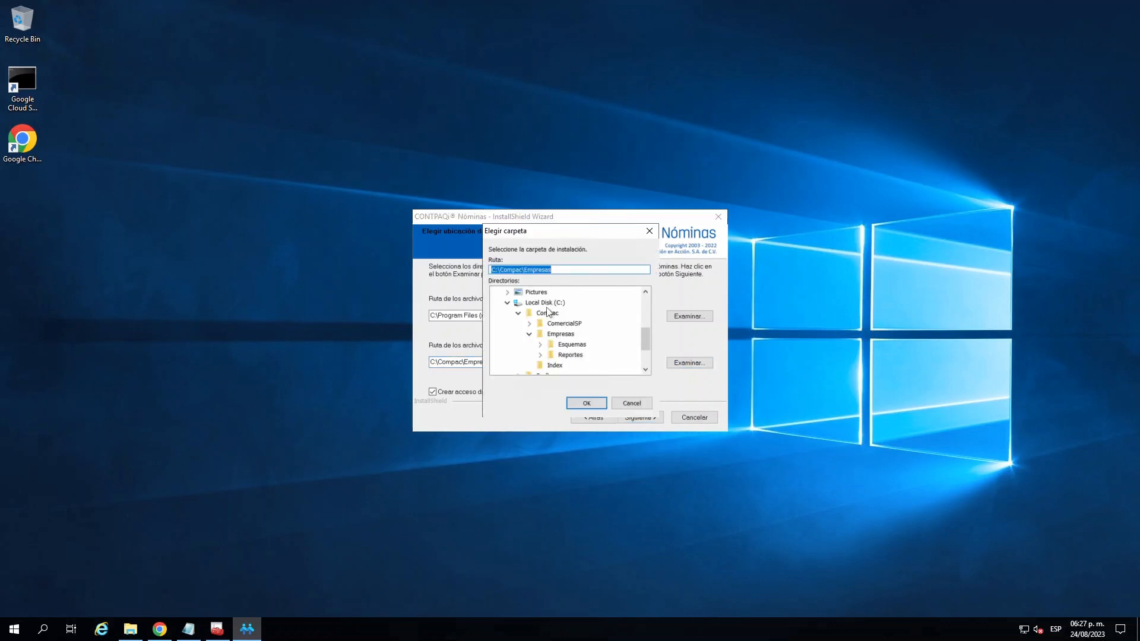
{"action": "left_click", "coordinate": [618, 405]}
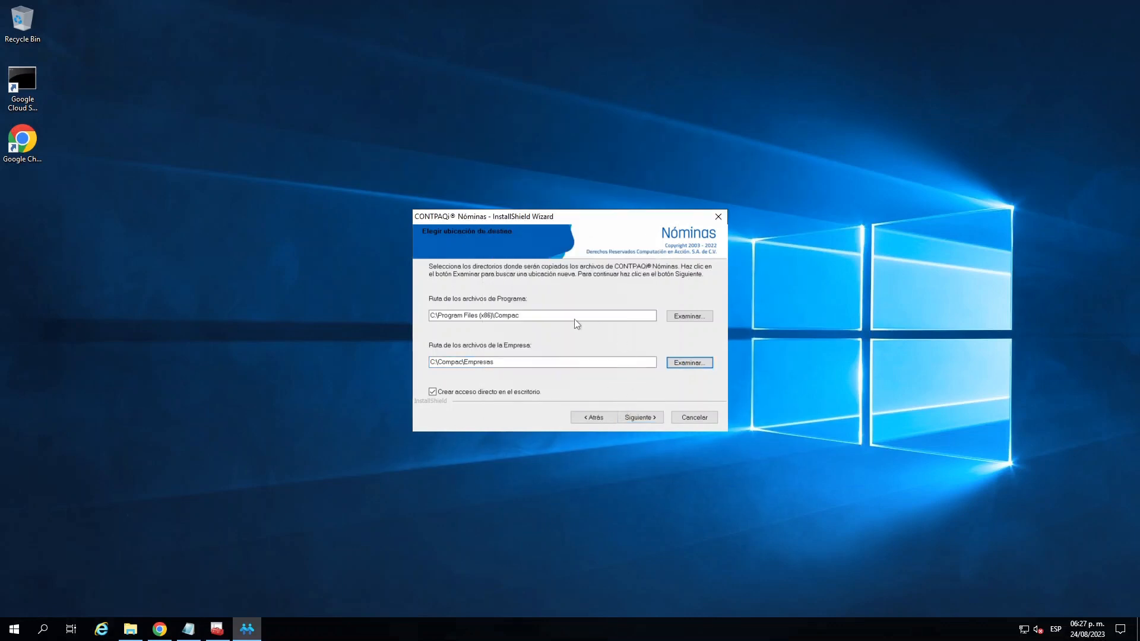
{"action": "left_click_drag", "start_coordinate": [540, 319], "coordinate": [422, 320]}
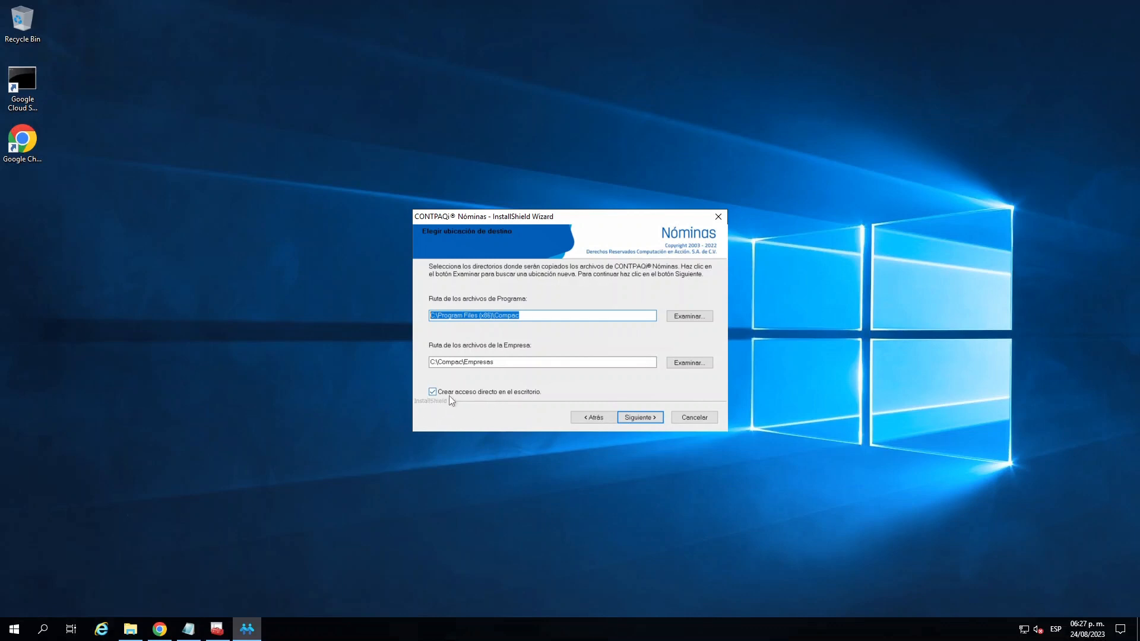
{"action": "left_click", "coordinate": [433, 392]}
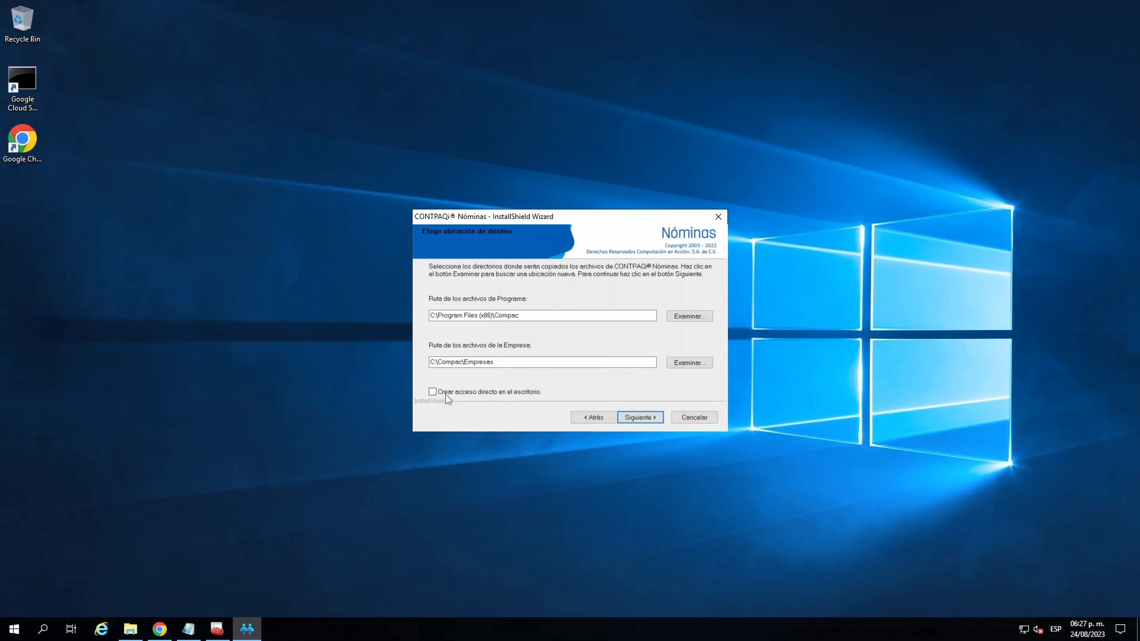
{"action": "left_click", "coordinate": [433, 392]}
{"action": "left_click", "coordinate": [644, 419]}
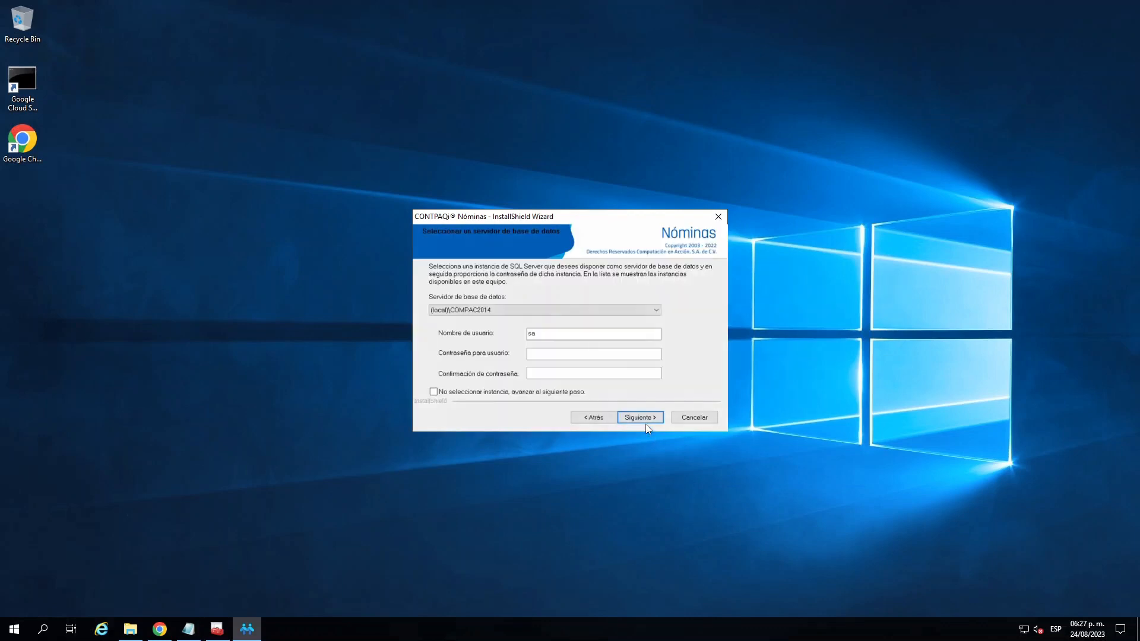
- Choose (local)\COMPAC2014 as the database server and check it against the instance name in the "datos sql 2" note
{"action": "left_click", "coordinate": [514, 311]}
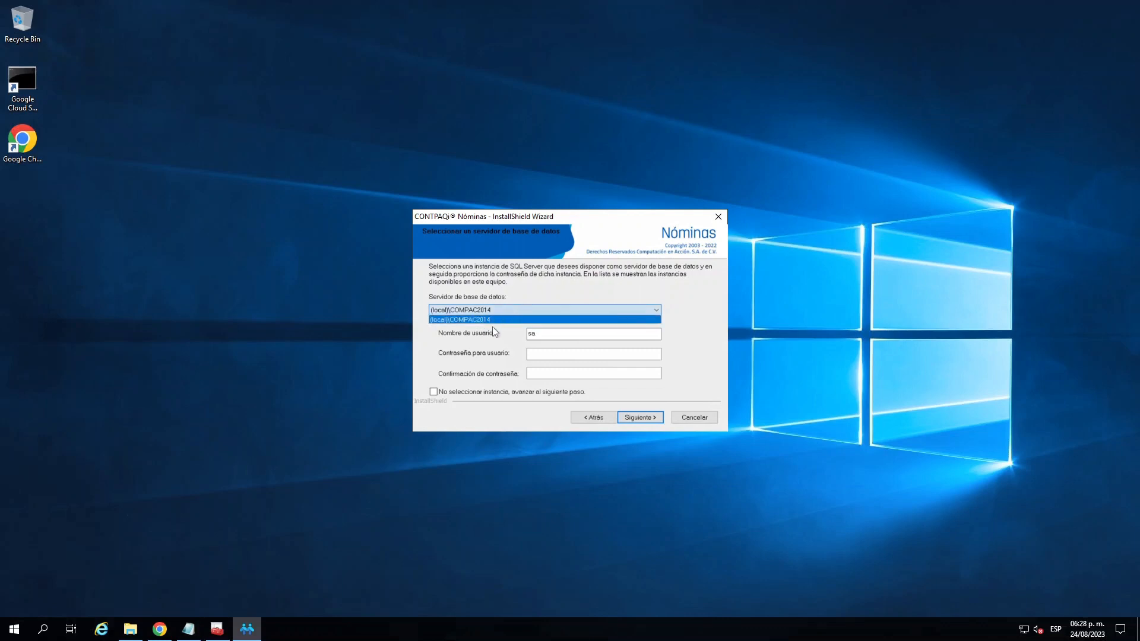
{"action": "left_click", "coordinate": [492, 321]}
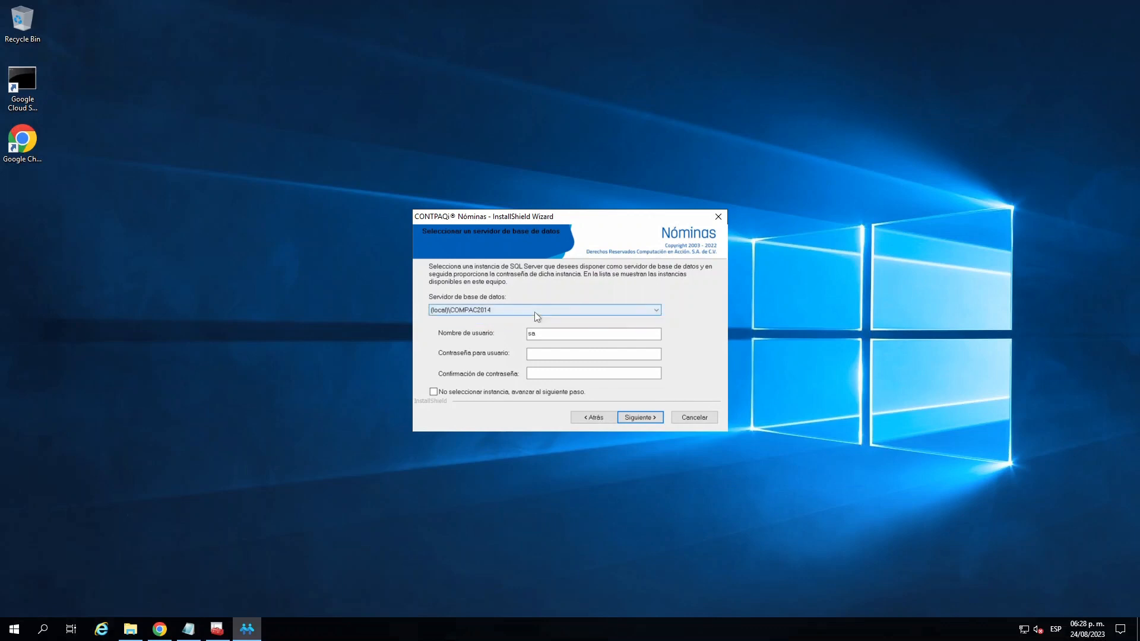
{"action": "left_click", "coordinate": [188, 629]}
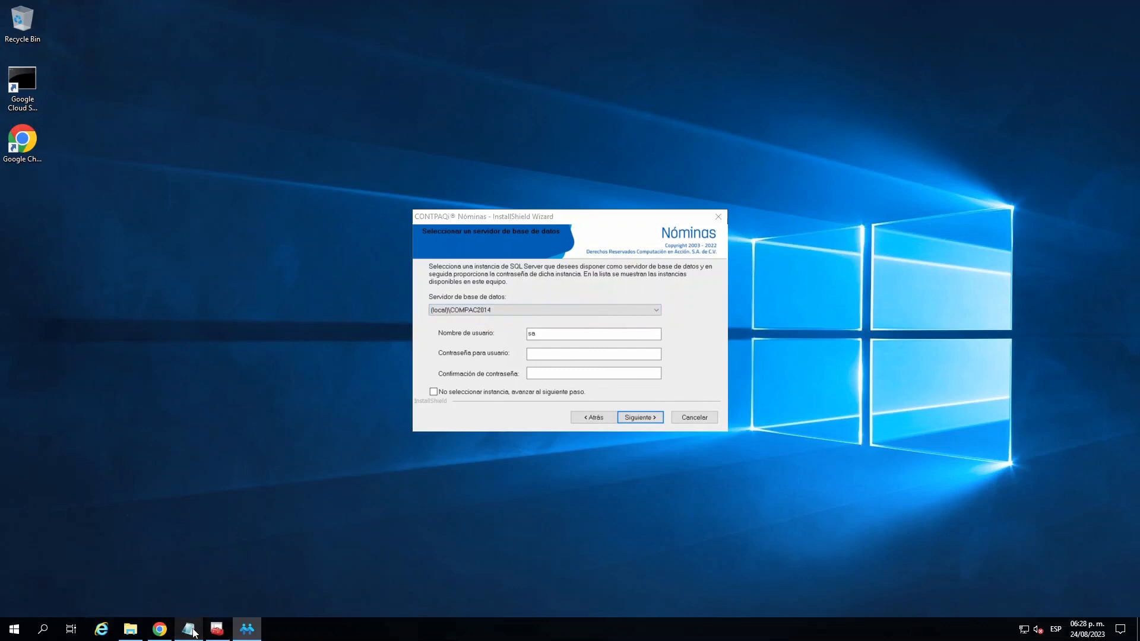
{"action": "left_click", "coordinate": [186, 491]}
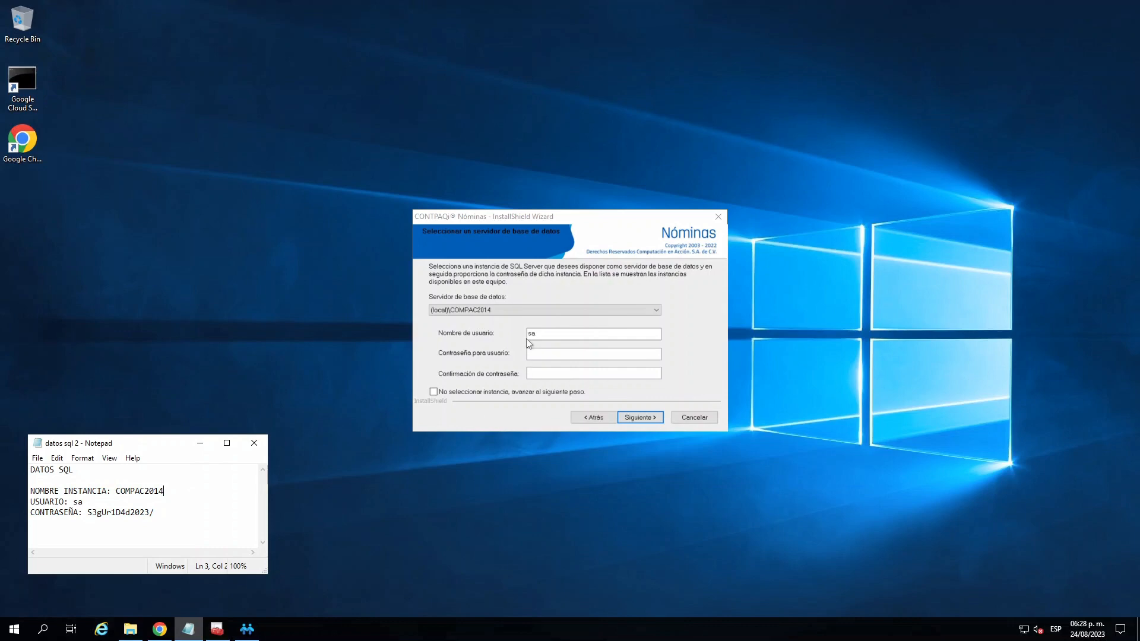
{"action": "left_click_drag", "start_coordinate": [116, 491], "coordinate": [164, 492]}
- Copy the SQL password from the note and enter it in the installer's user password and confirmation fields
{"action": "left_click", "coordinate": [88, 516]}
{"action": "left_click_drag", "start_coordinate": [88, 515], "coordinate": [154, 517]}
{"action": "right_click", "coordinate": [143, 515]}
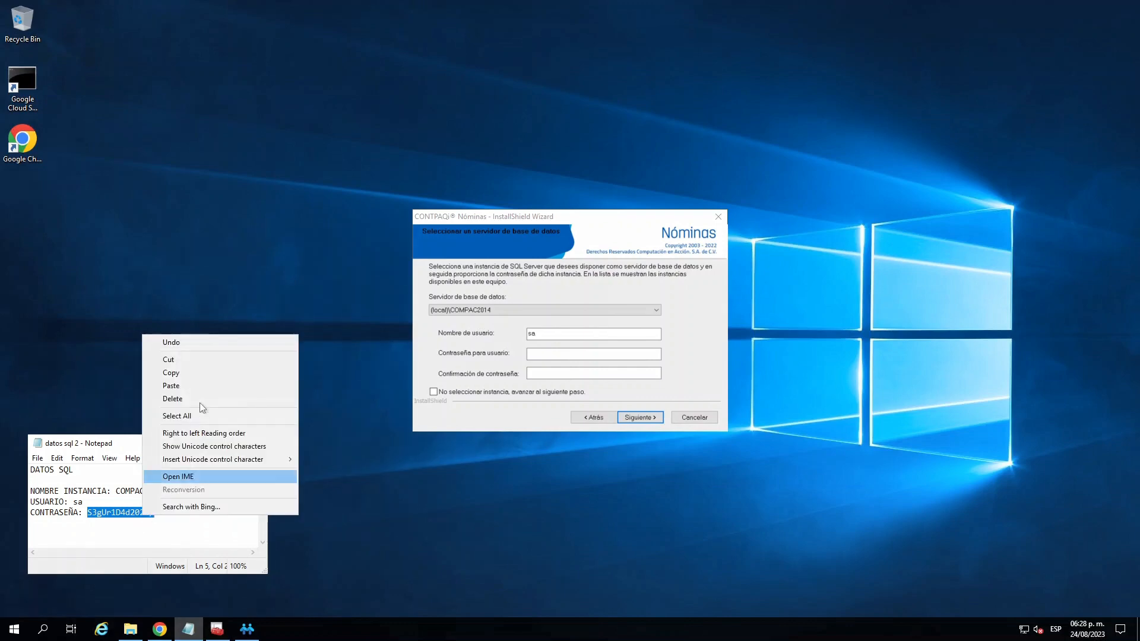
{"action": "left_click", "coordinate": [187, 373]}
{"action": "left_click", "coordinate": [536, 355]}
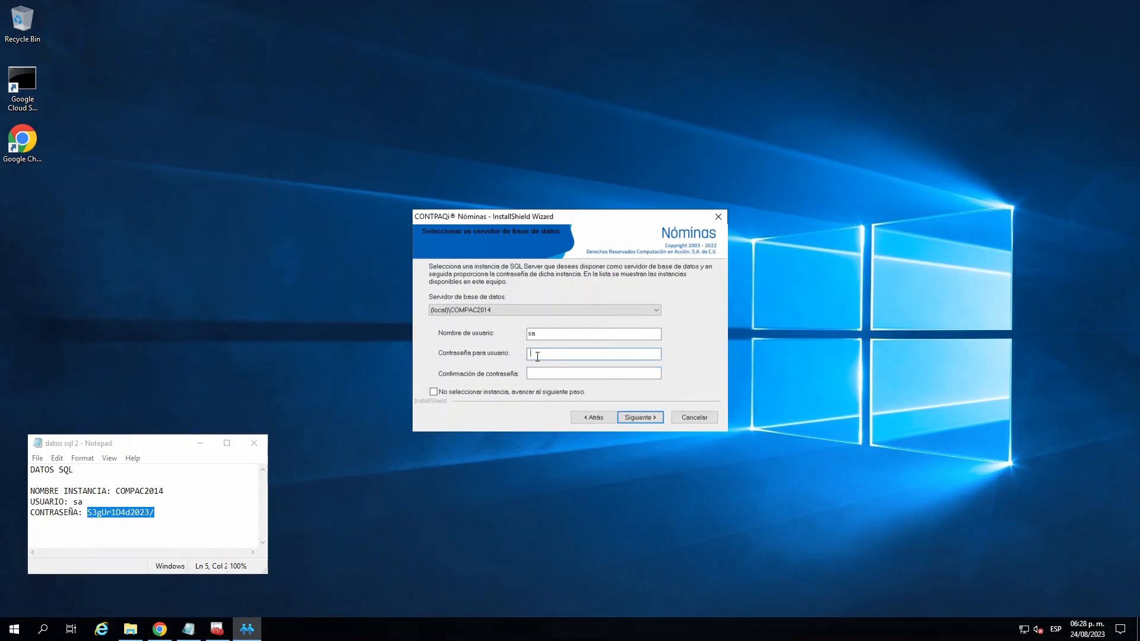
{"action": "key", "text": "ctrl+v"}
{"action": "left_click", "coordinate": [544, 374]}
{"action": "left_click", "coordinate": [172, 513]}
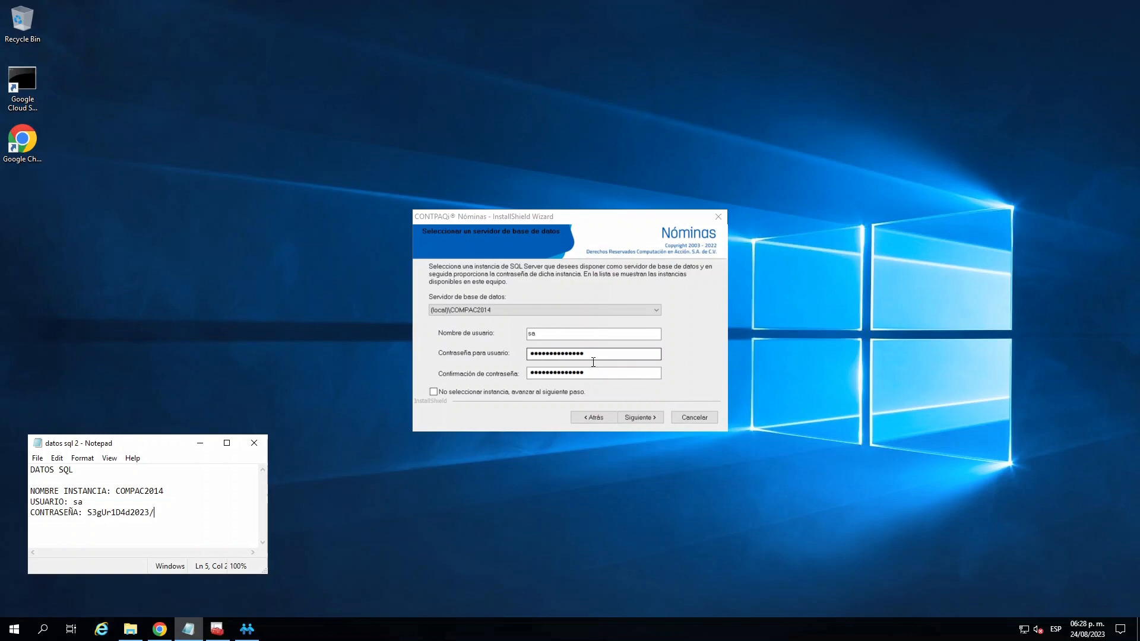
- Submit the SQL Server credentials for validation, minimize the note, and acknowledge the connection result
{"action": "left_click", "coordinate": [642, 418]}
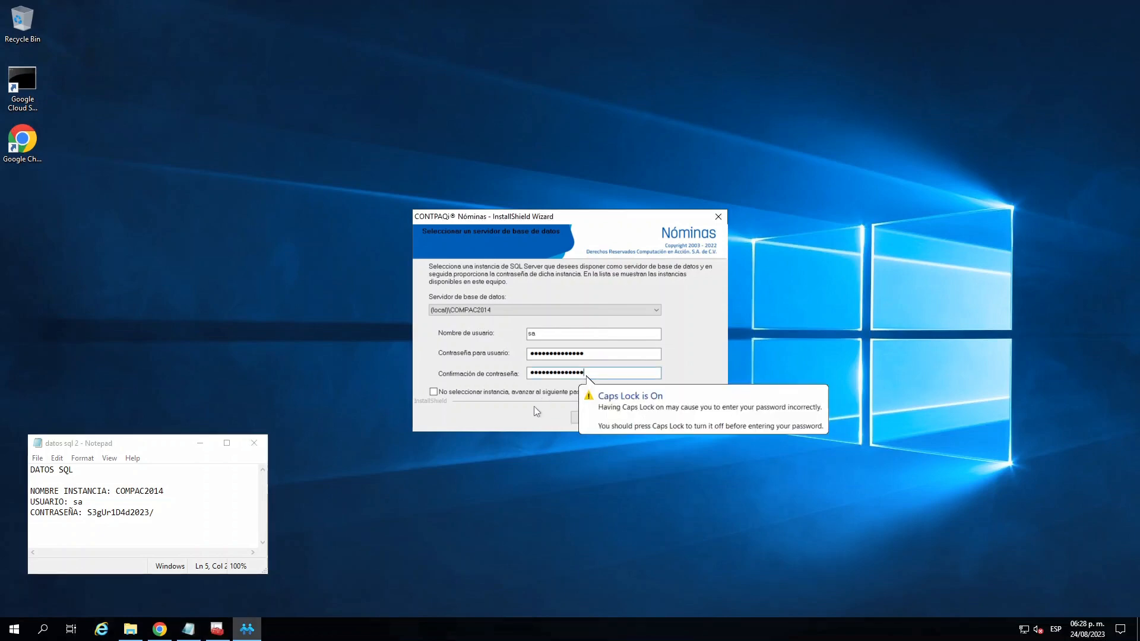
{"action": "key", "text": "Tab"}
{"action": "key", "text": "Tab"}
{"action": "left_click", "coordinate": [629, 420]}
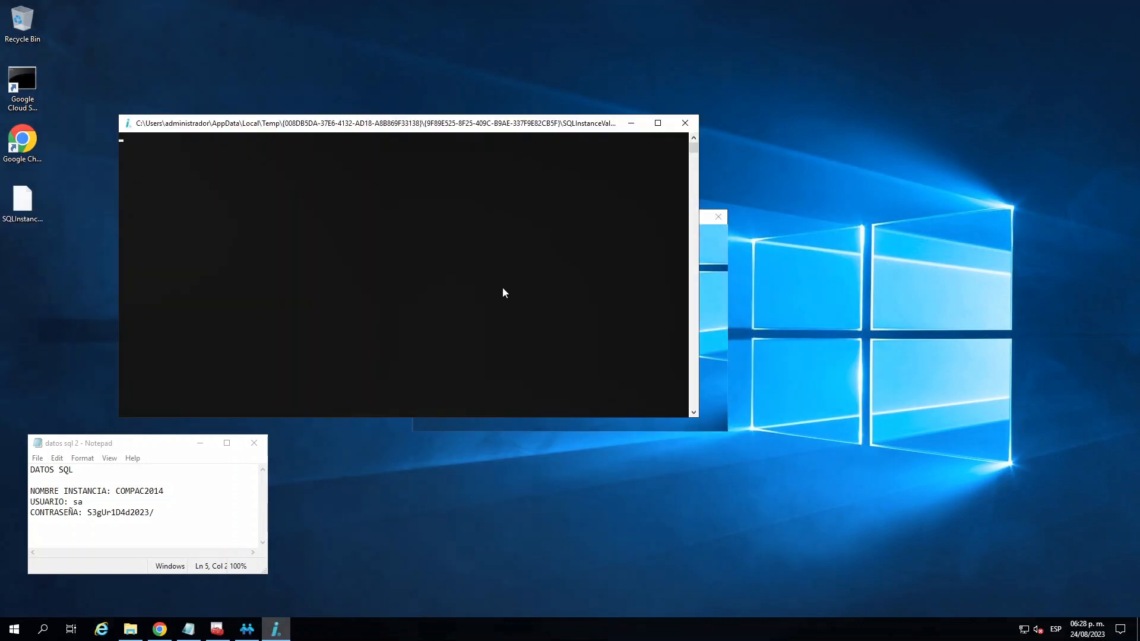
{"action": "left_click", "coordinate": [200, 445]}
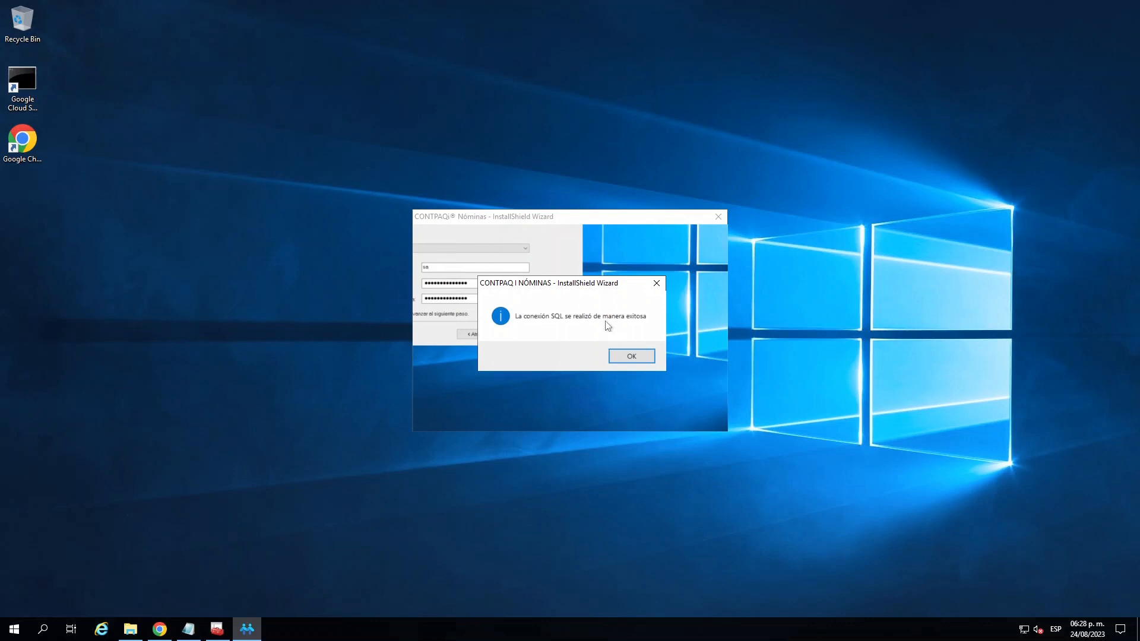
{"action": "left_click", "coordinate": [646, 357]}
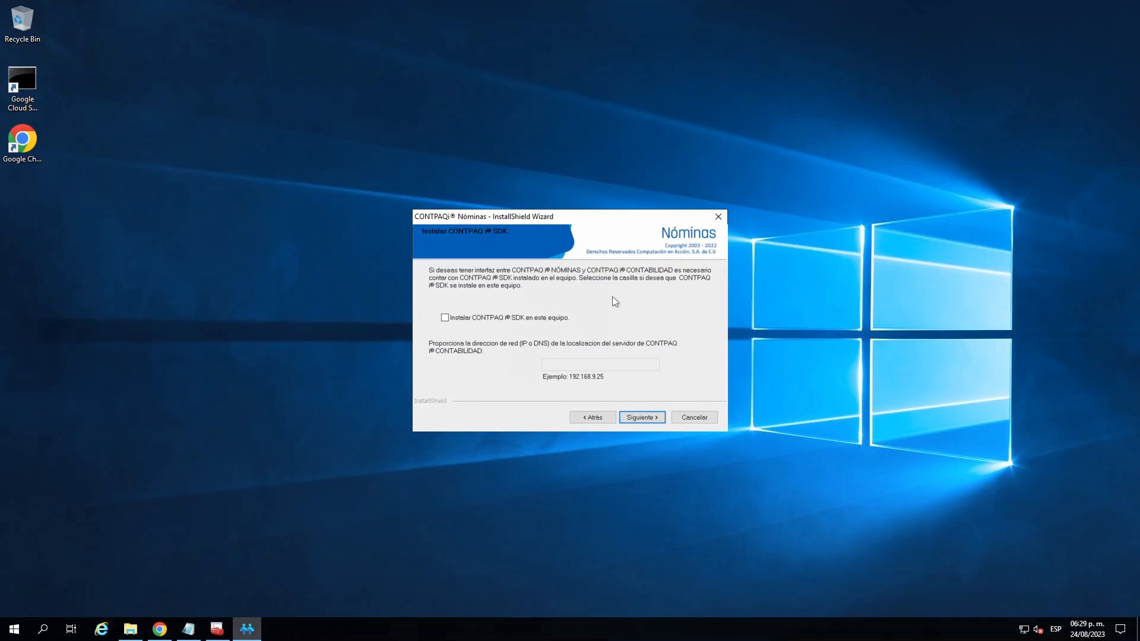
- Skip installing CONTPAQi SDK, review the installation type, directories and complements in the summary, and start installing Nóminas
{"action": "left_click", "coordinate": [638, 419]}
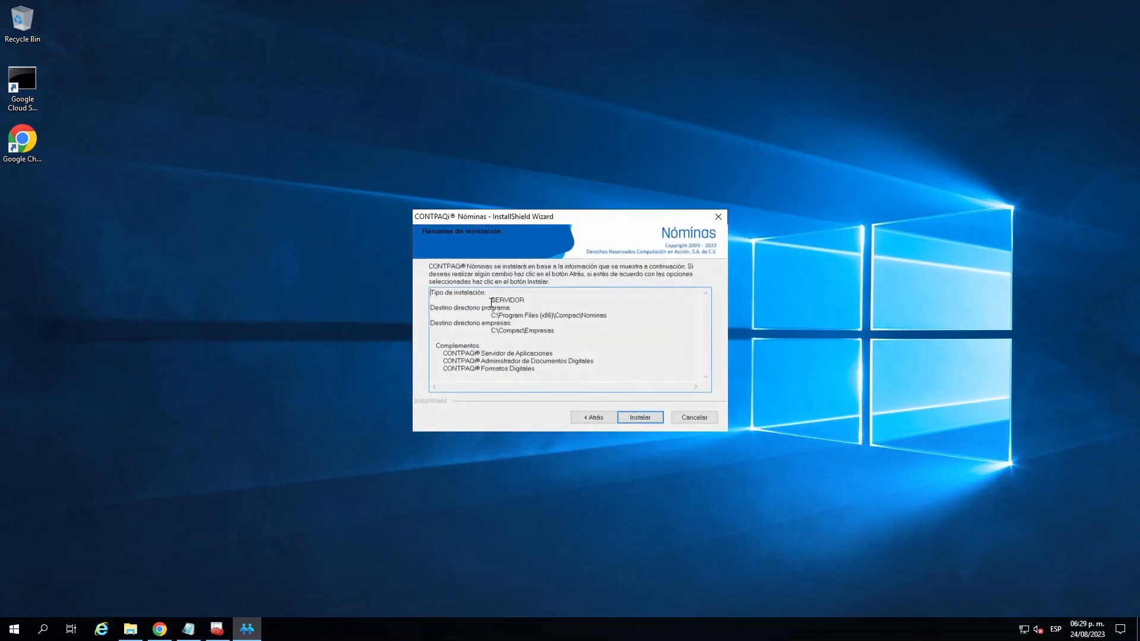
{"action": "left_click_drag", "start_coordinate": [492, 302], "coordinate": [529, 333]}
{"action": "left_click", "coordinate": [538, 331]}
{"action": "left_click", "coordinate": [502, 316]}
{"action": "left_click", "coordinate": [516, 353]}
{"action": "left_click_drag", "start_coordinate": [439, 347], "coordinate": [546, 370]}
{"action": "left_click", "coordinate": [547, 370]}
{"action": "left_click", "coordinate": [639, 421]}
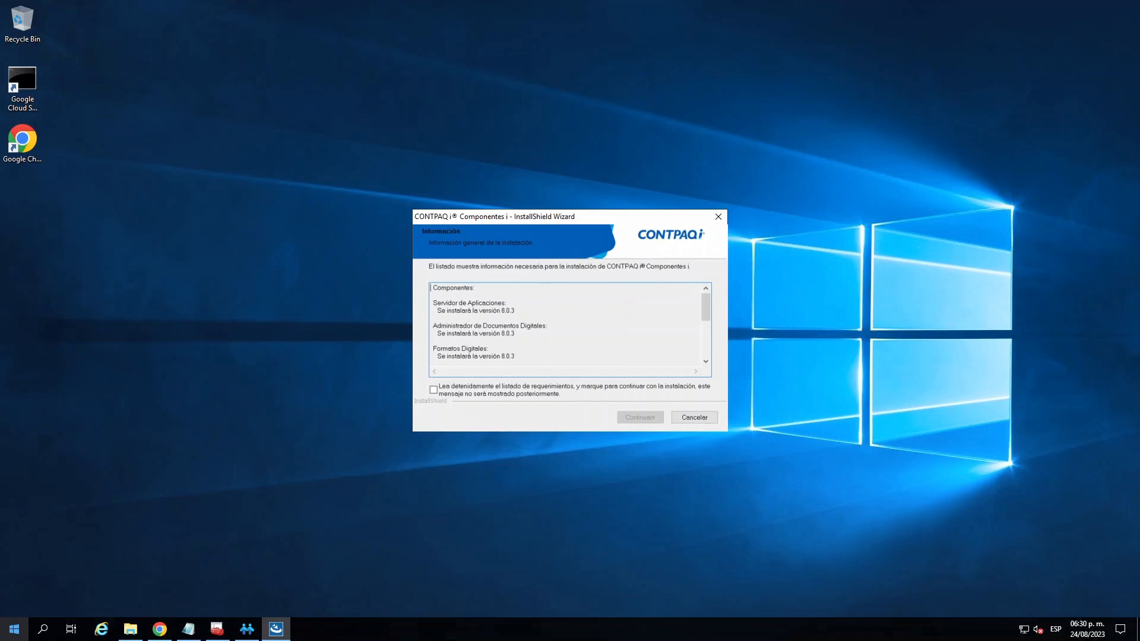
- Check the current account's type under User Accounts in Control Panel, then return to the Componentes installer
{"action": "left_click", "coordinate": [13, 629]}
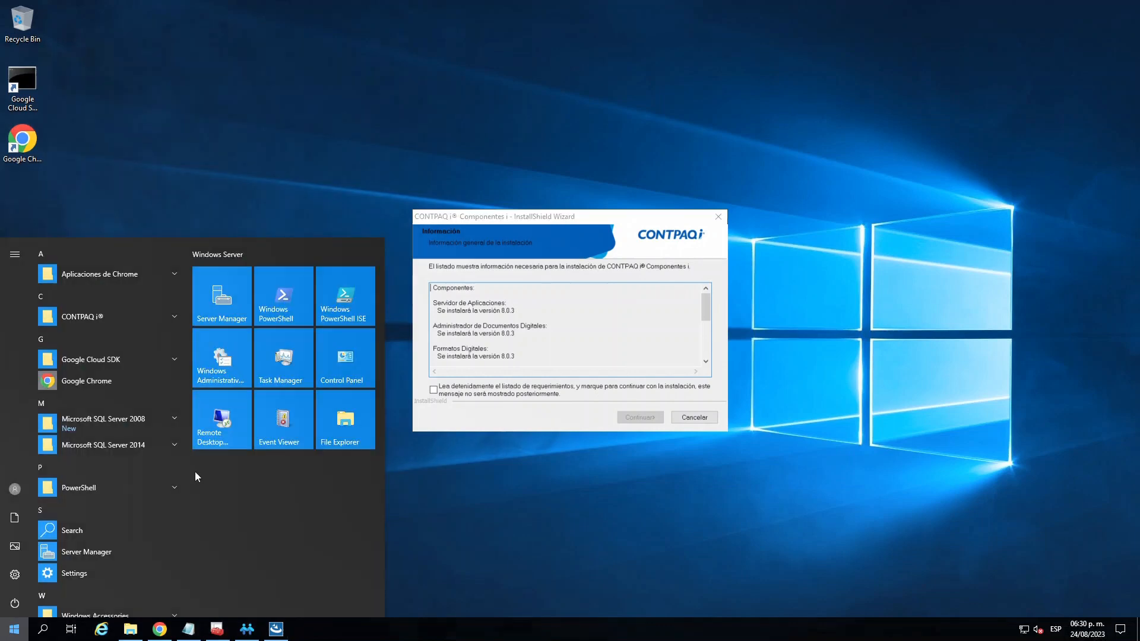
{"action": "left_click", "coordinate": [344, 358]}
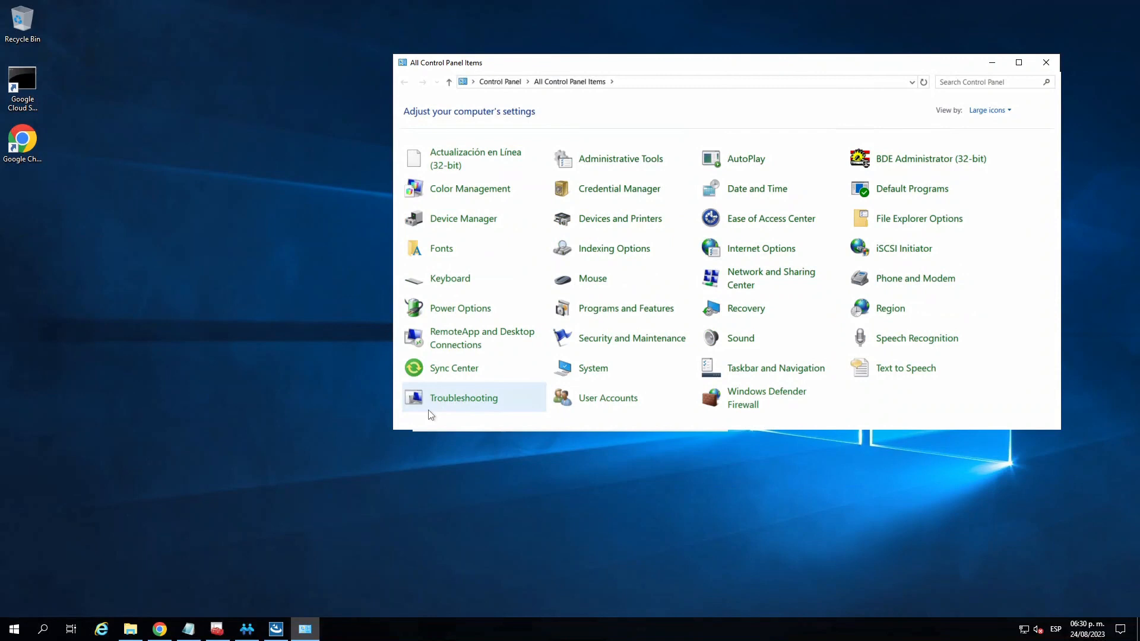
{"action": "left_click", "coordinate": [608, 397]}
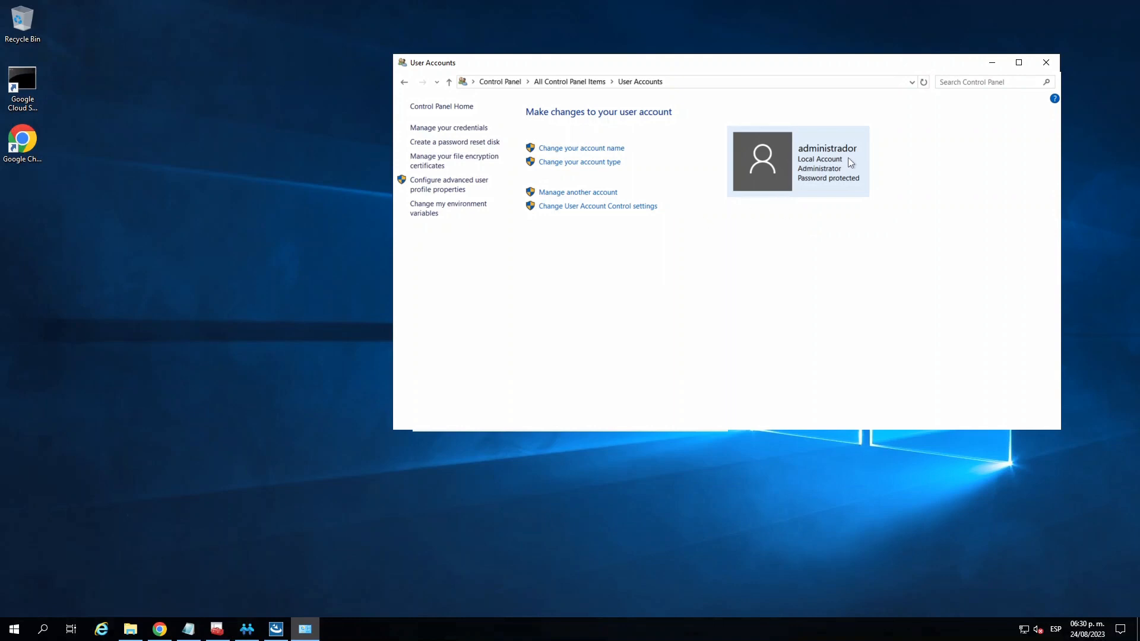
{"action": "left_click", "coordinate": [992, 63]}
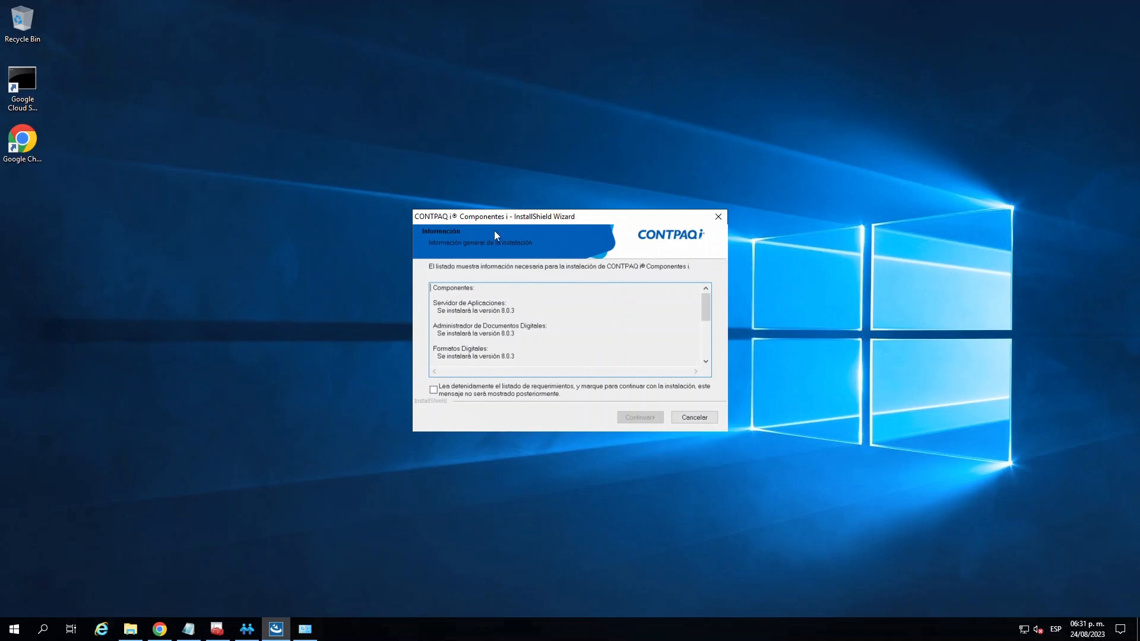
- Check the component versions, mark the CONTPAQi Componentes requirements list as read, and continue
{"action": "double_click", "coordinate": [503, 310]}
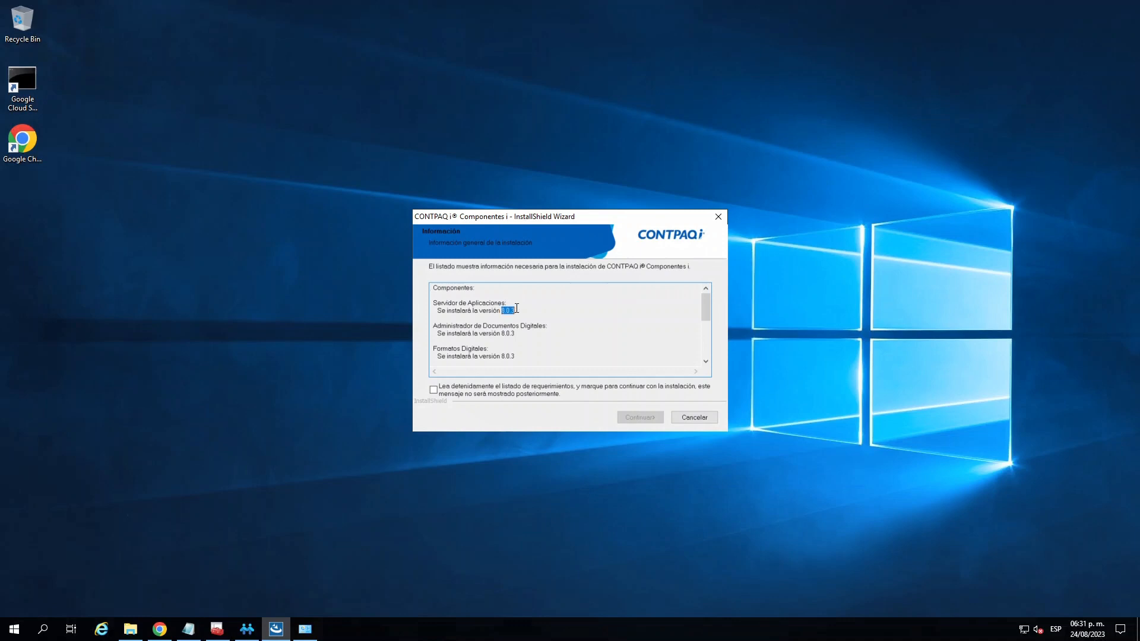
{"action": "left_click", "coordinate": [434, 390]}
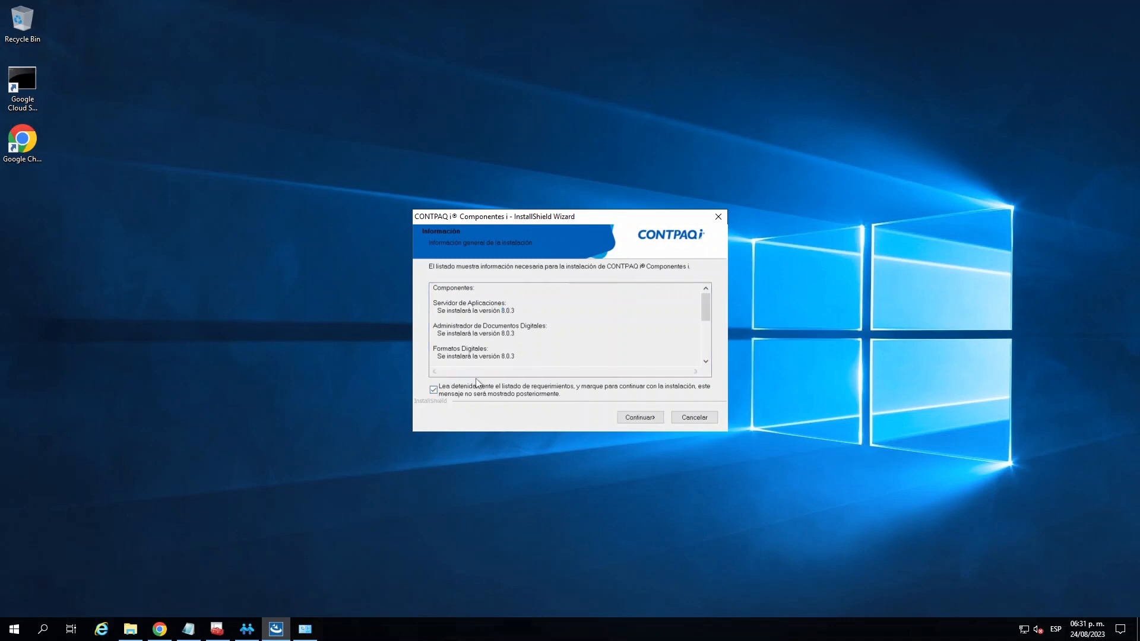
{"action": "left_click", "coordinate": [649, 419]}
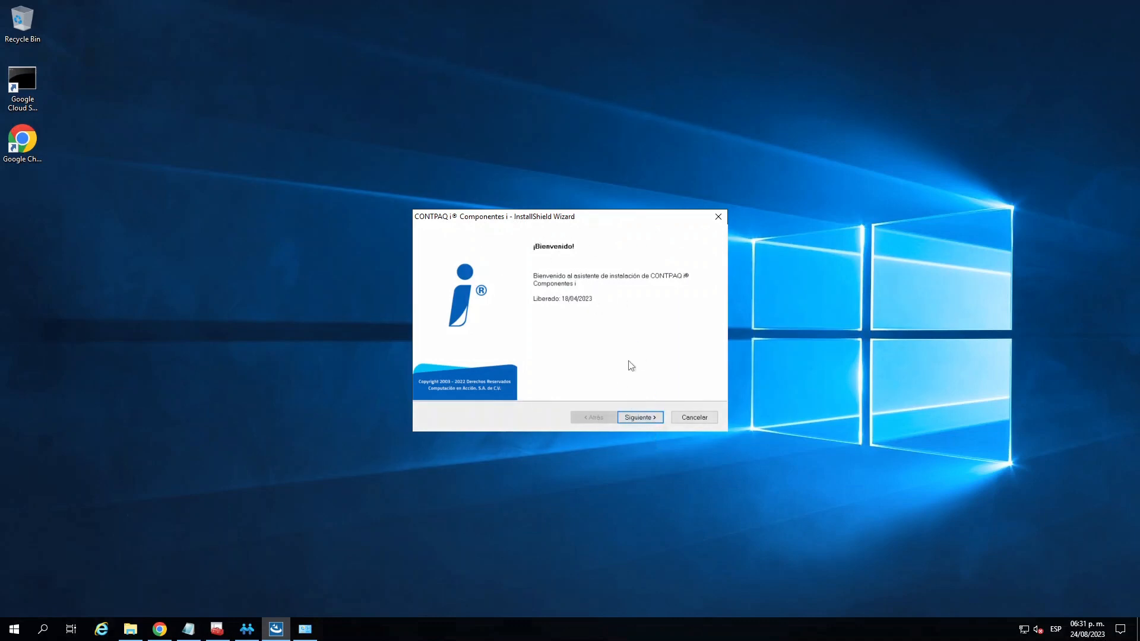
- Advance past the Componentes welcome page, accept the license and service agreement terms, and continue
{"action": "left_click", "coordinate": [640, 419]}
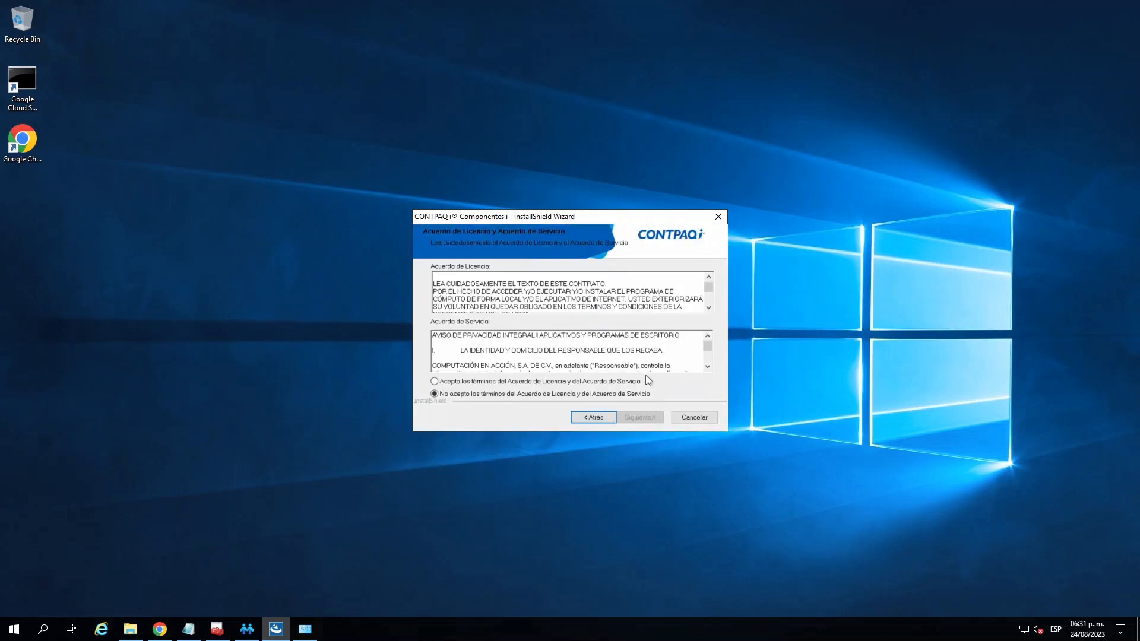
{"action": "left_click", "coordinate": [468, 382]}
{"action": "left_click", "coordinate": [650, 419]}
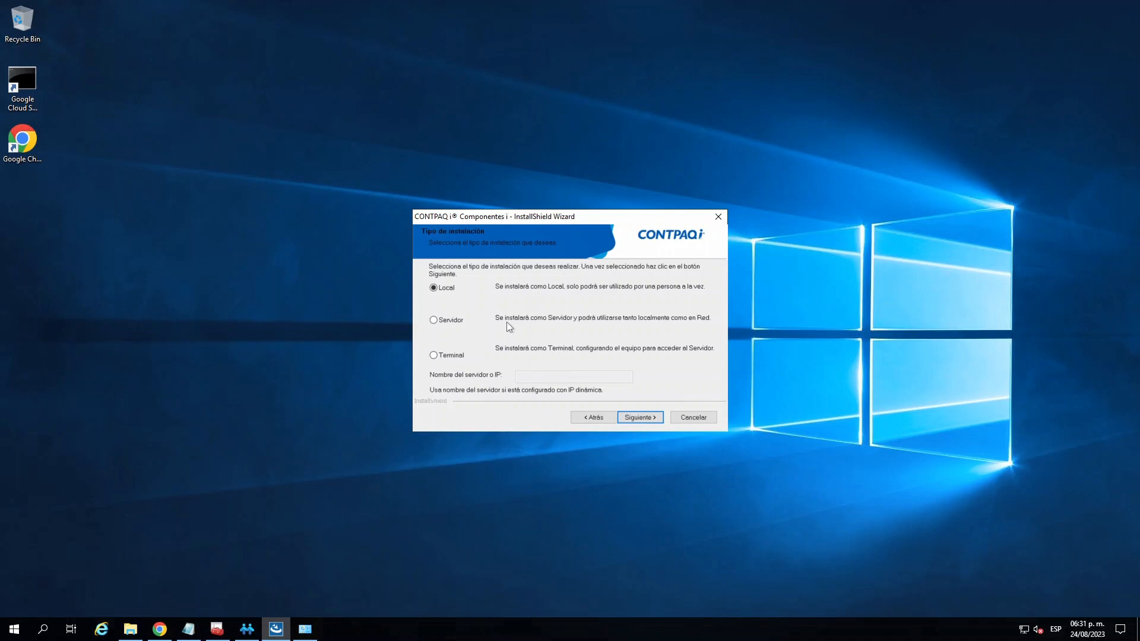
- Choose the Servidor installation type for the components, keep the default destination paths, and start the file copy
{"action": "left_click", "coordinate": [458, 321]}
{"action": "left_click", "coordinate": [647, 419]}
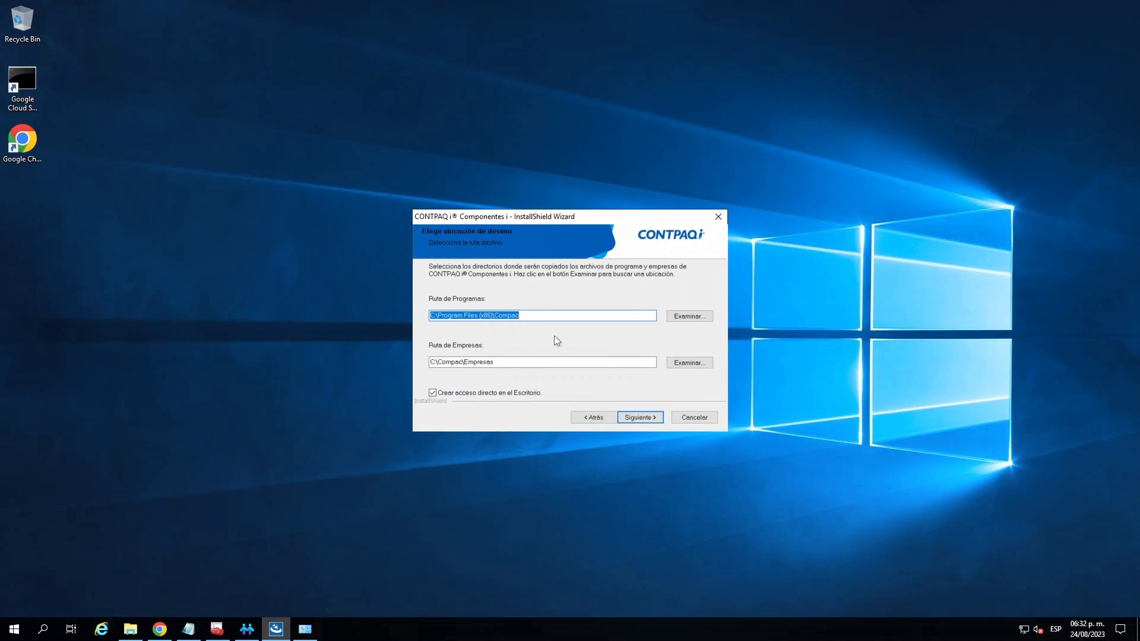
{"action": "left_click", "coordinate": [647, 418]}
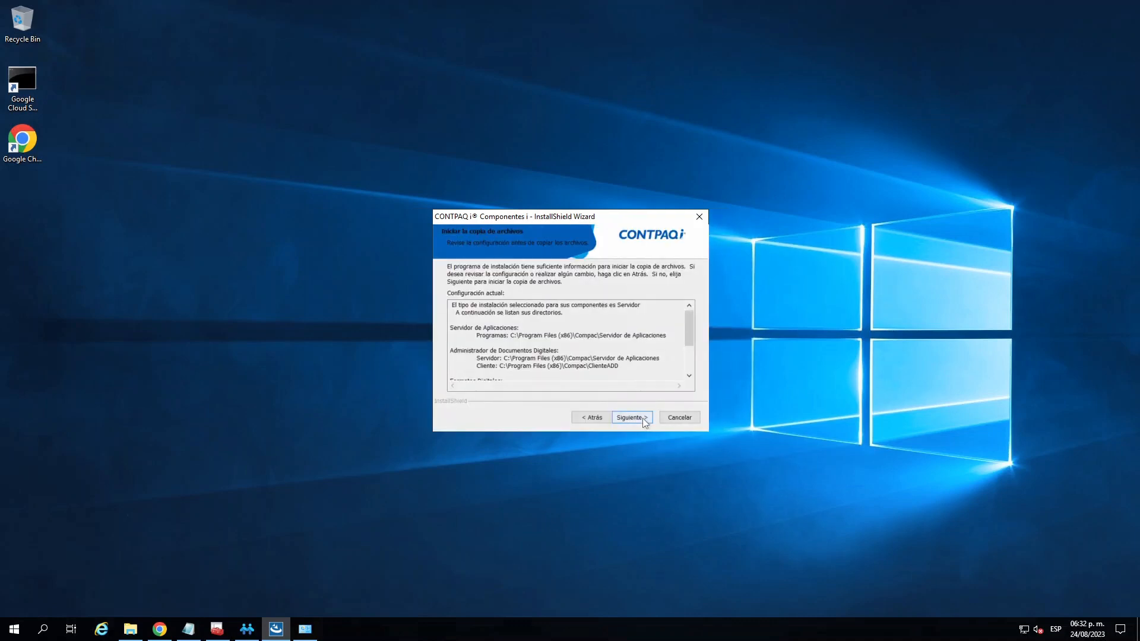
{"action": "left_click_drag", "start_coordinate": [687, 326], "coordinate": [689, 293]}
{"action": "left_click", "coordinate": [633, 419]}
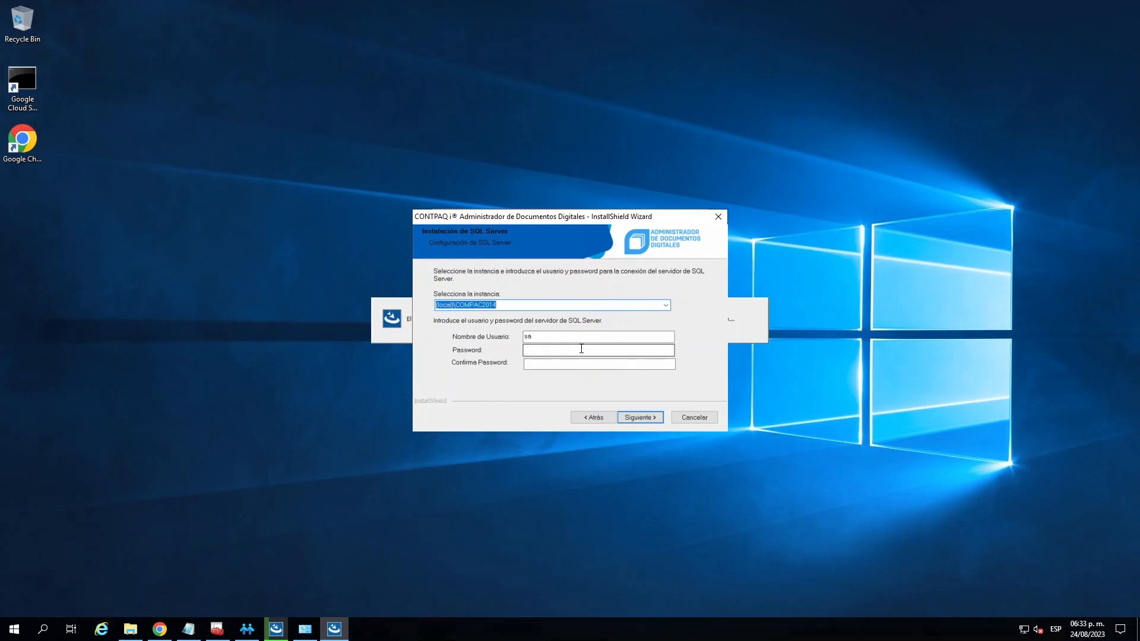
- Enter and confirm the SQL Server password from the note for Administrador de Documentos Digitales, continue its installation, and minimize the note
{"action": "left_click", "coordinate": [582, 349]}
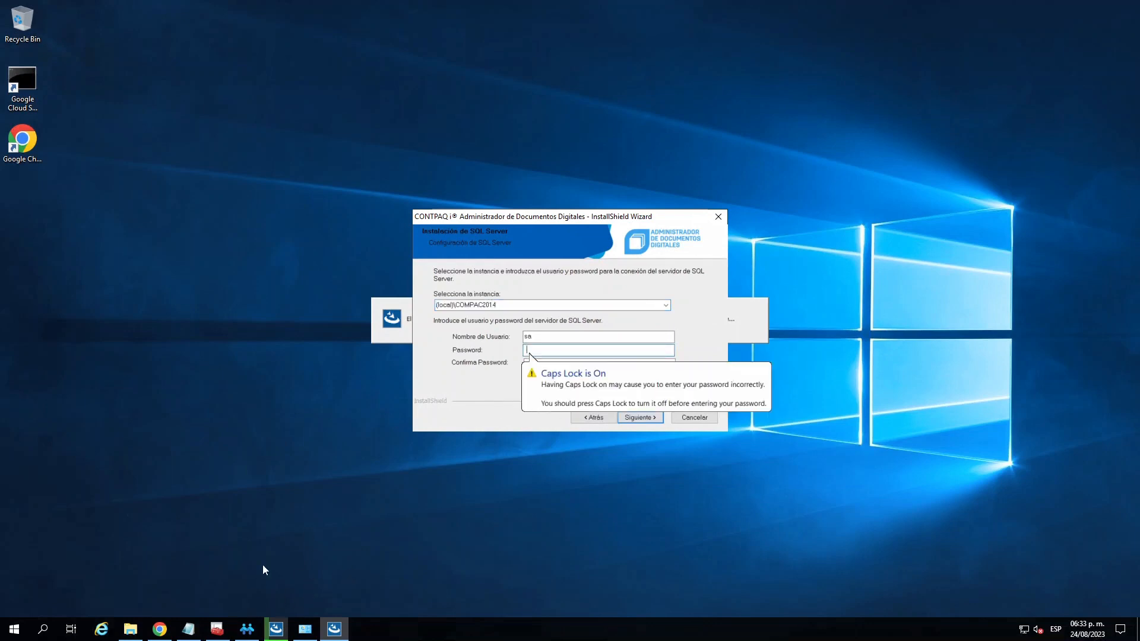
{"action": "left_click", "coordinate": [189, 629]}
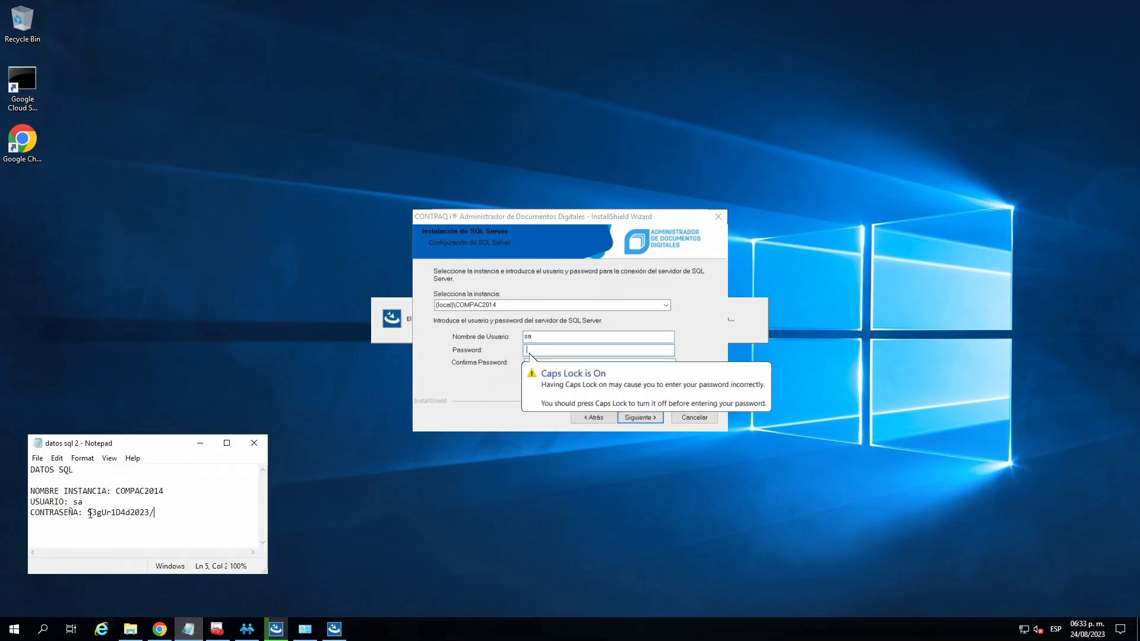
{"action": "left_click_drag", "start_coordinate": [89, 514], "coordinate": [156, 513]}
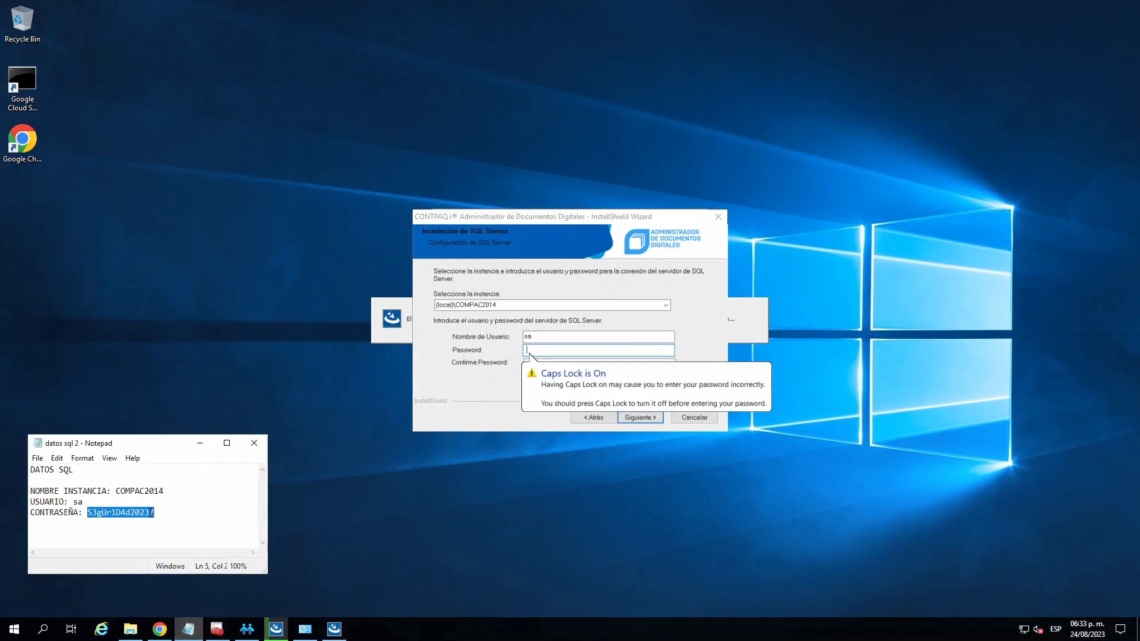
{"action": "right_click", "coordinate": [160, 509]}
{"action": "left_click", "coordinate": [180, 370]}
{"action": "left_click", "coordinate": [556, 352]}
{"action": "key", "text": "ctrl+v"}
{"action": "key", "text": "Tab"}
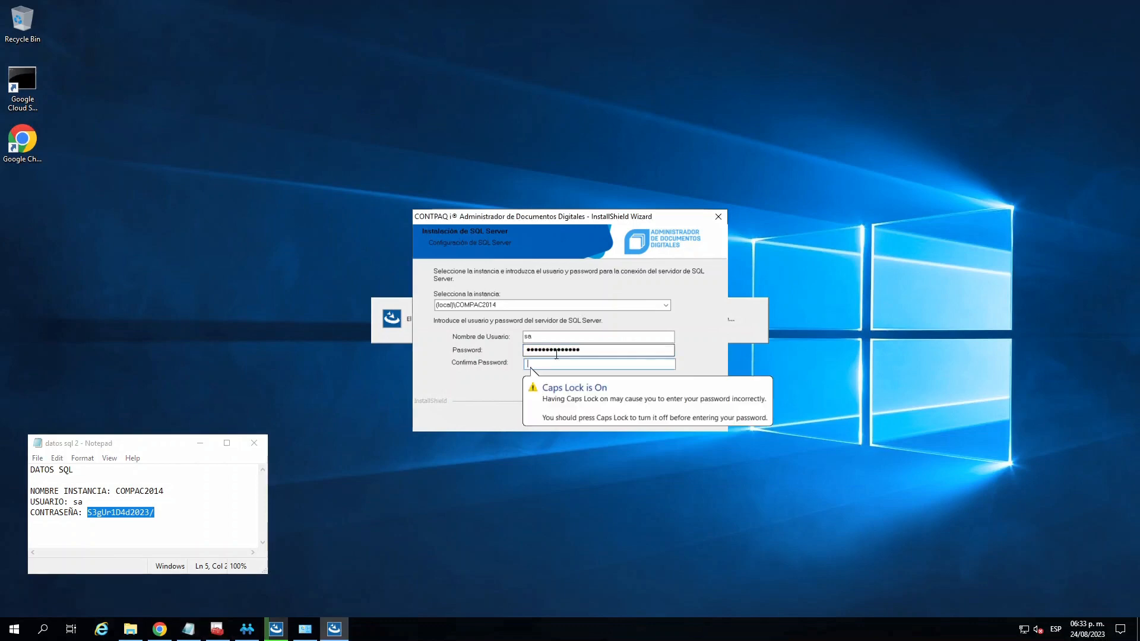
{"action": "key", "text": "ctrl+v"}
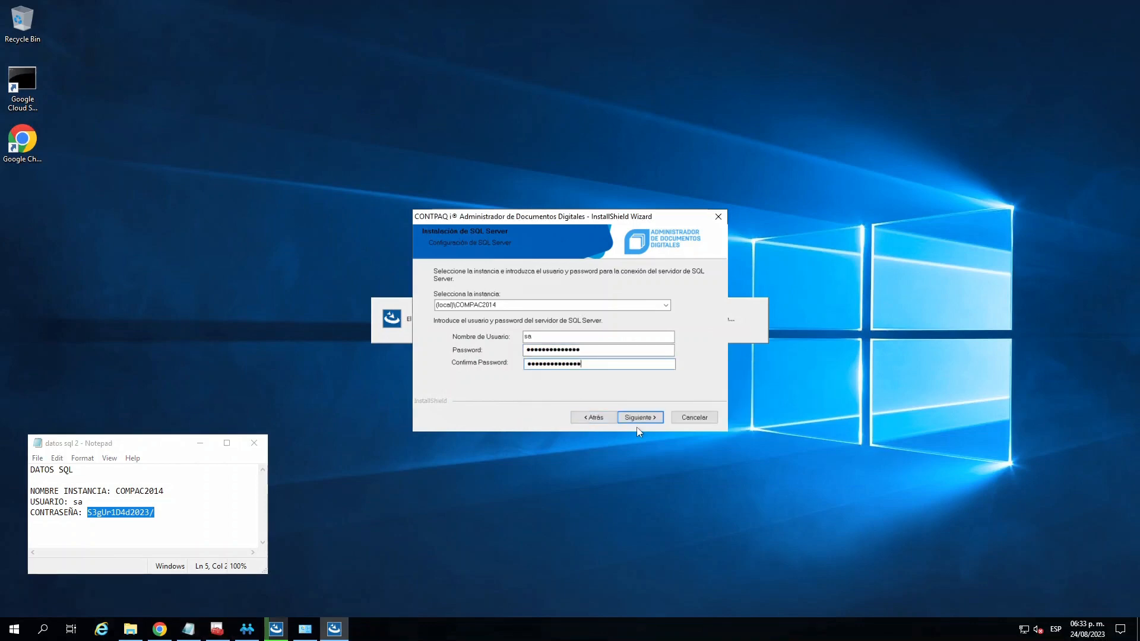
{"action": "left_click", "coordinate": [650, 418]}
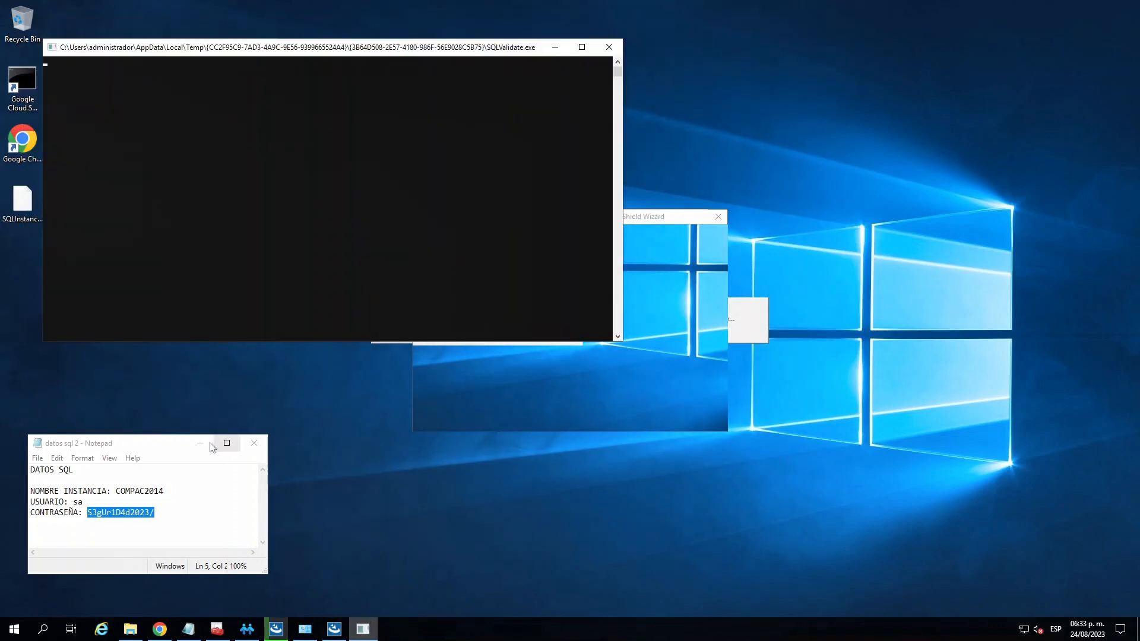
{"action": "left_click", "coordinate": [202, 443]}
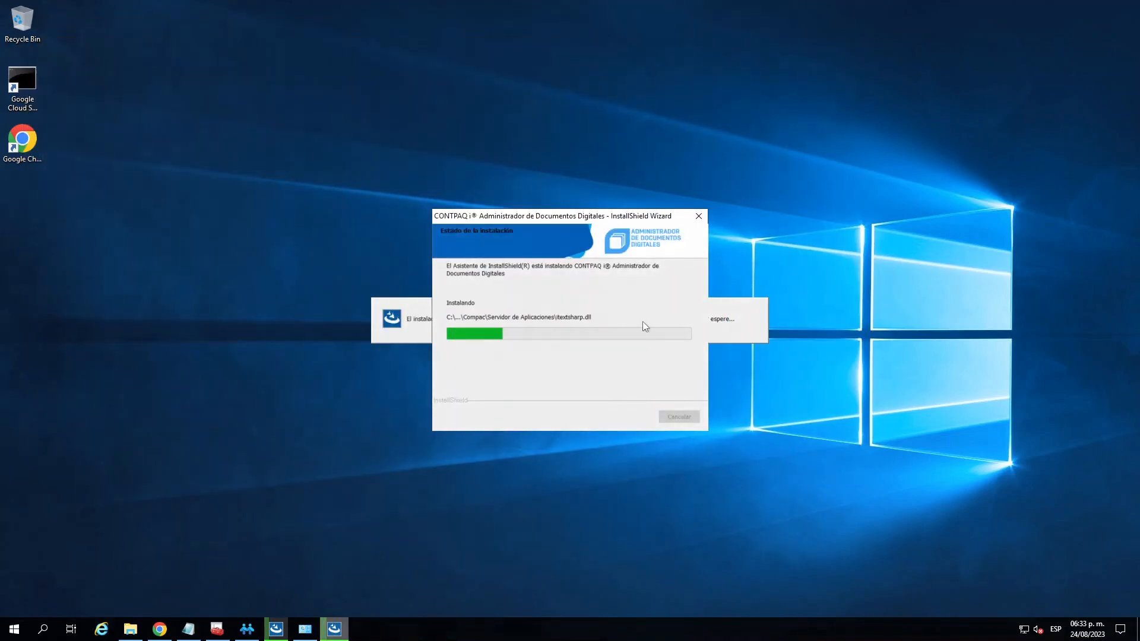
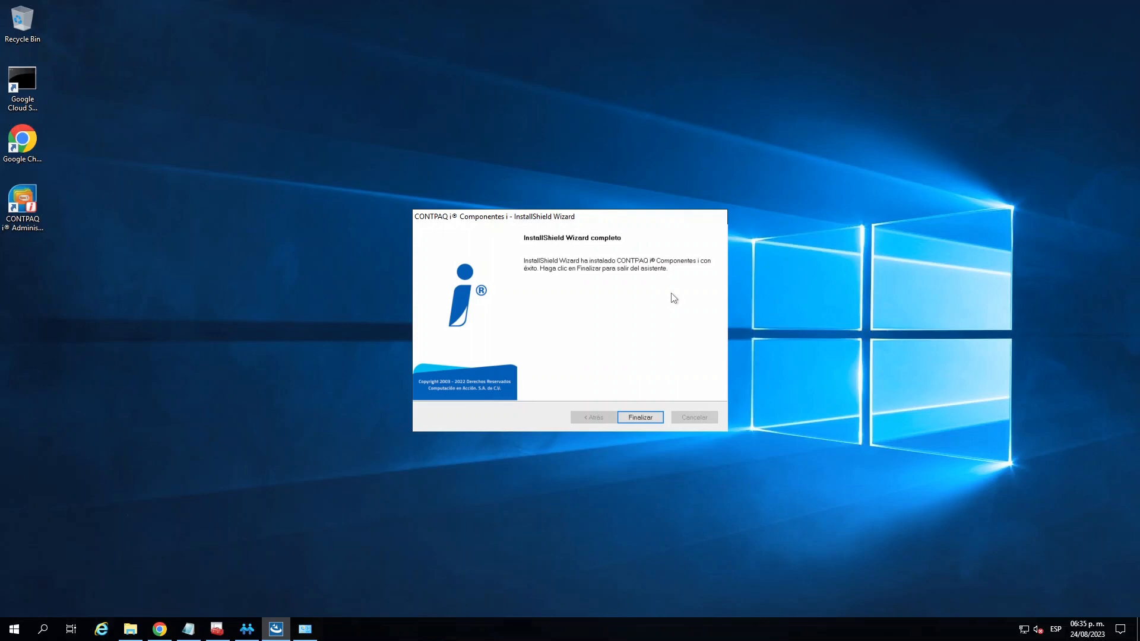
- Finish the CONTPAQi Componentes installation wizard and the CONTPAQi Nóminas installation wizard
{"action": "left_click", "coordinate": [641, 418]}
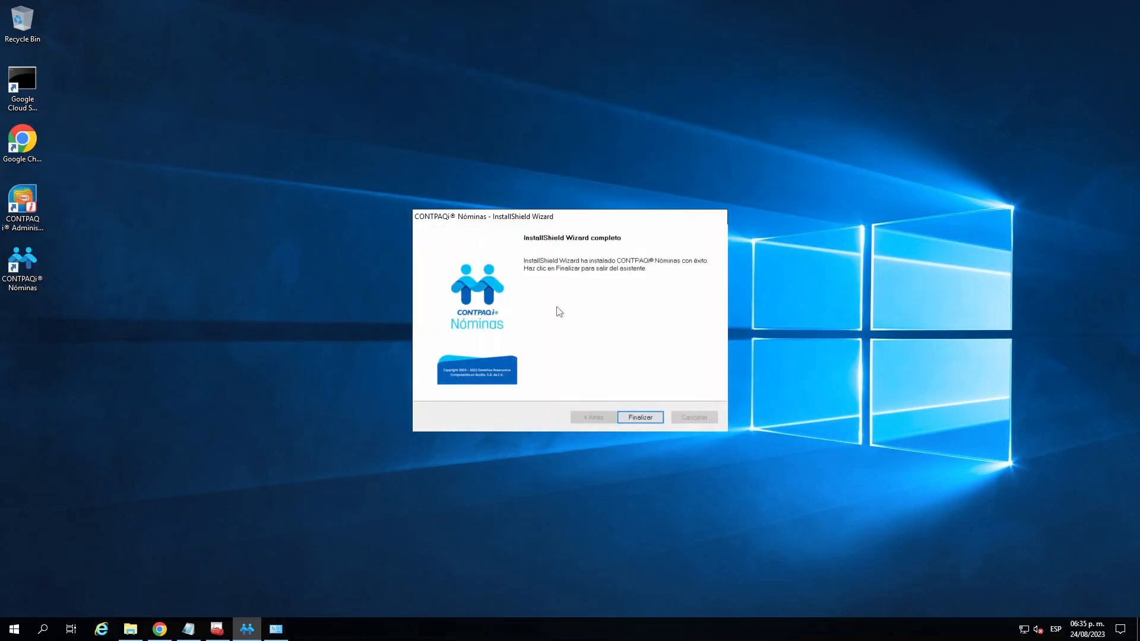
{"action": "left_click", "coordinate": [633, 417]}
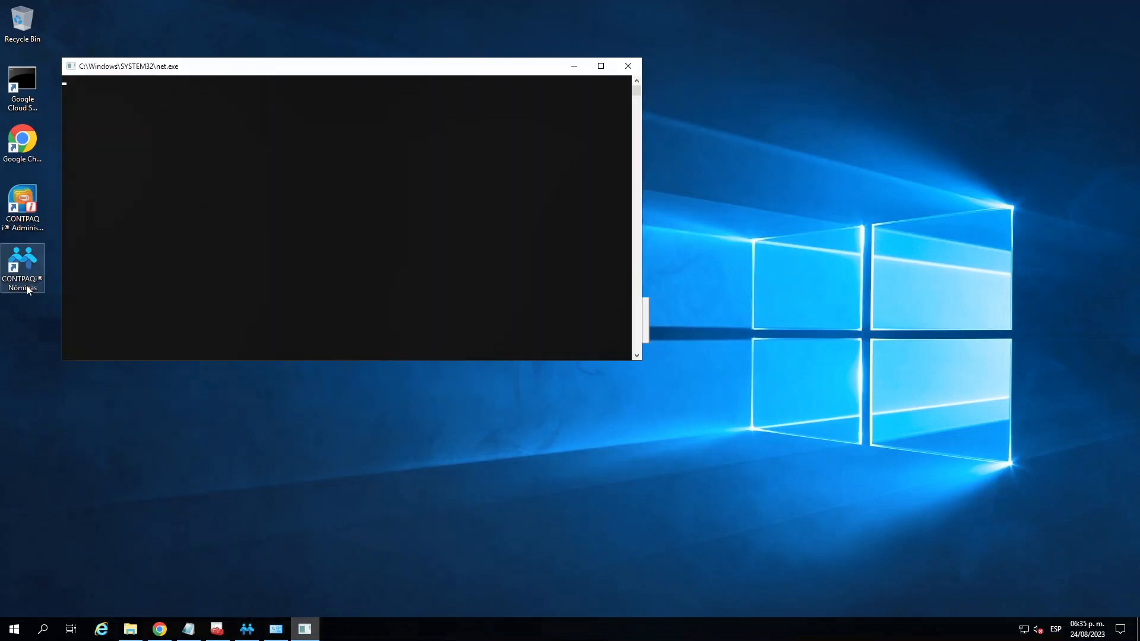